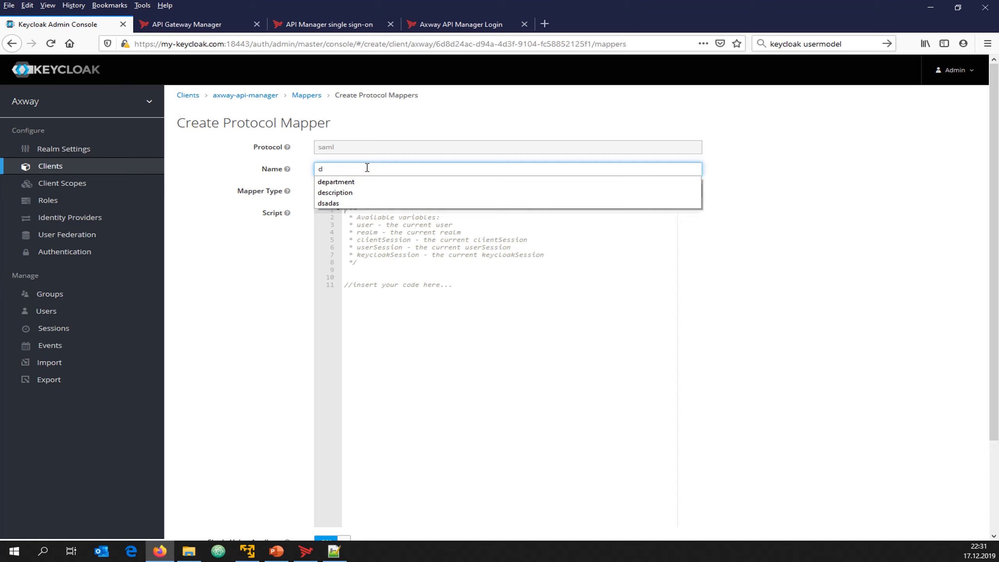
Create the description User Attribute mapper, using description for user attribute, friendly name and SAML attribute name
click(356, 193)
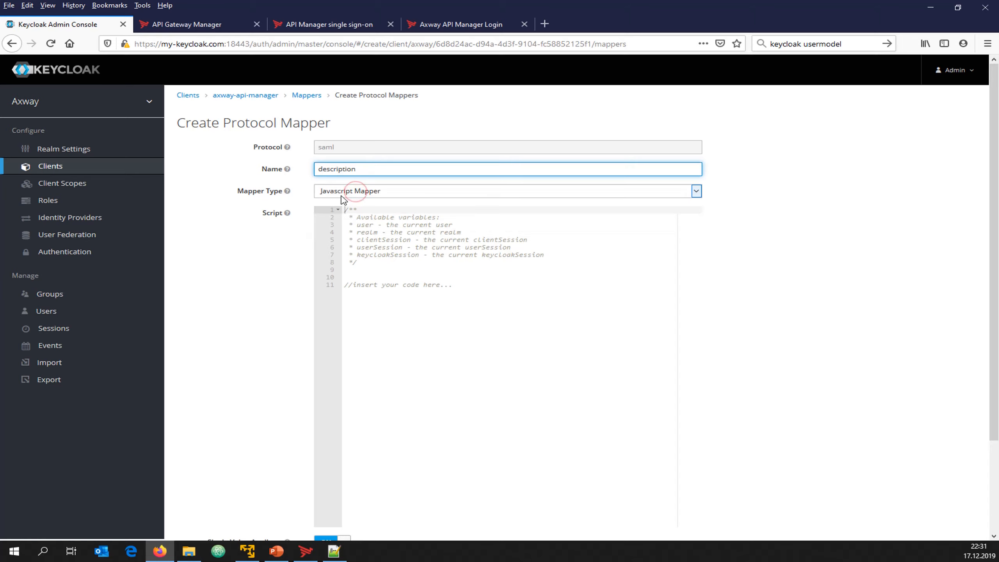
click(354, 191)
click(358, 290)
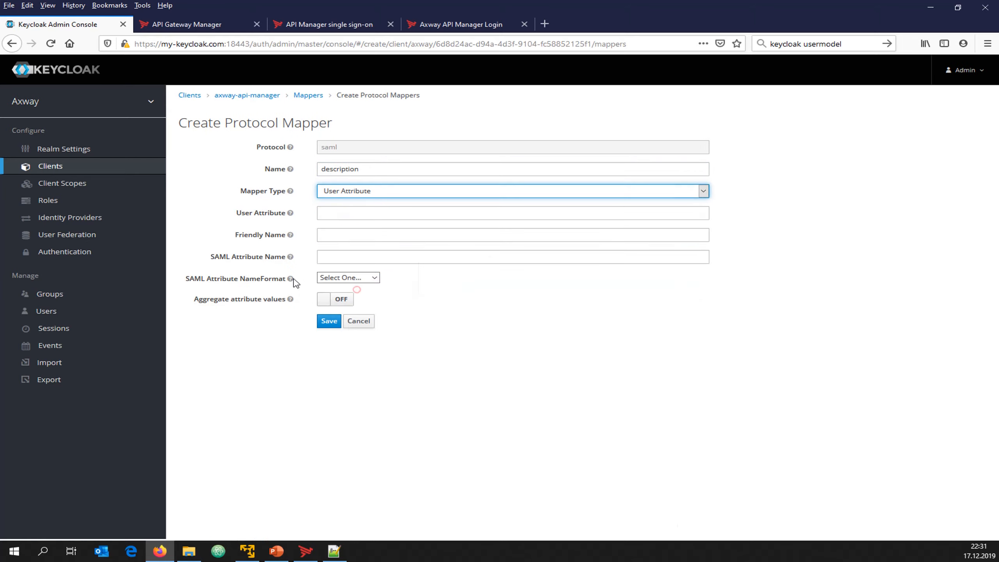
double_click(381, 170)
key(ctrl+c)
click(336, 212)
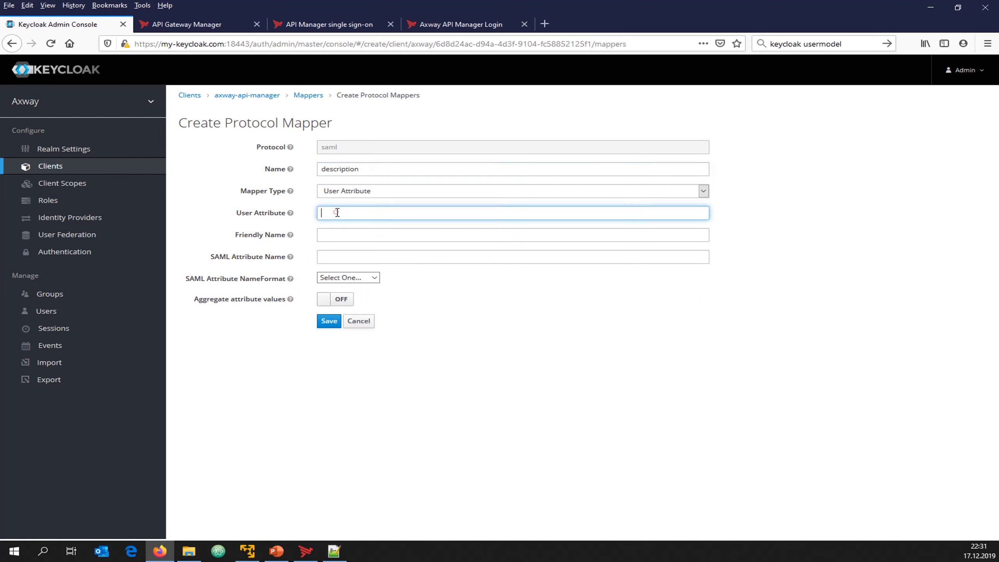
key(ctrl+v)
click(339, 234)
key(ctrl+v)
click(339, 255)
key(ctrl+v)
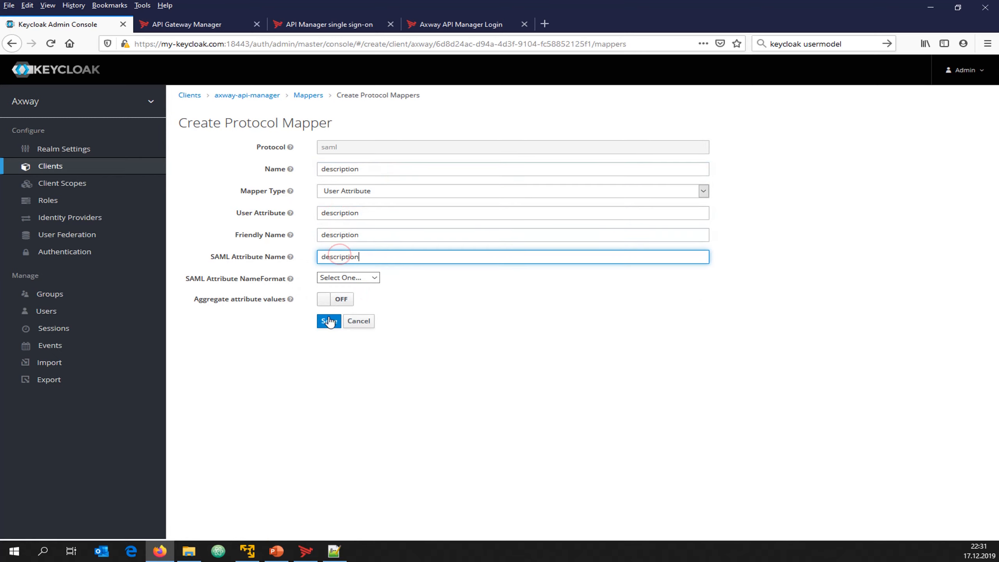
click(330, 320)
click(308, 96)
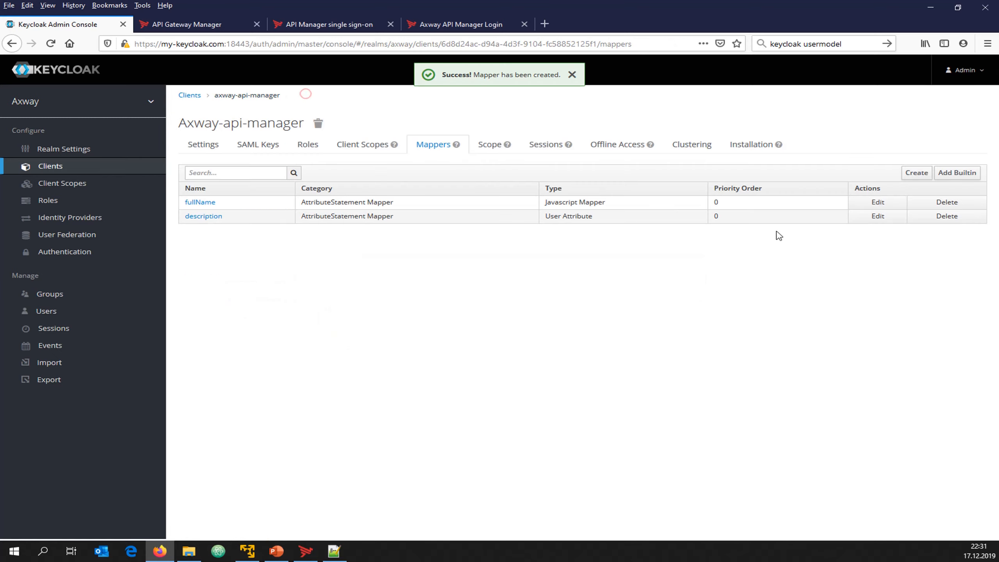
Create the phone User Attribute mapper with phone in all three attribute fields
click(917, 173)
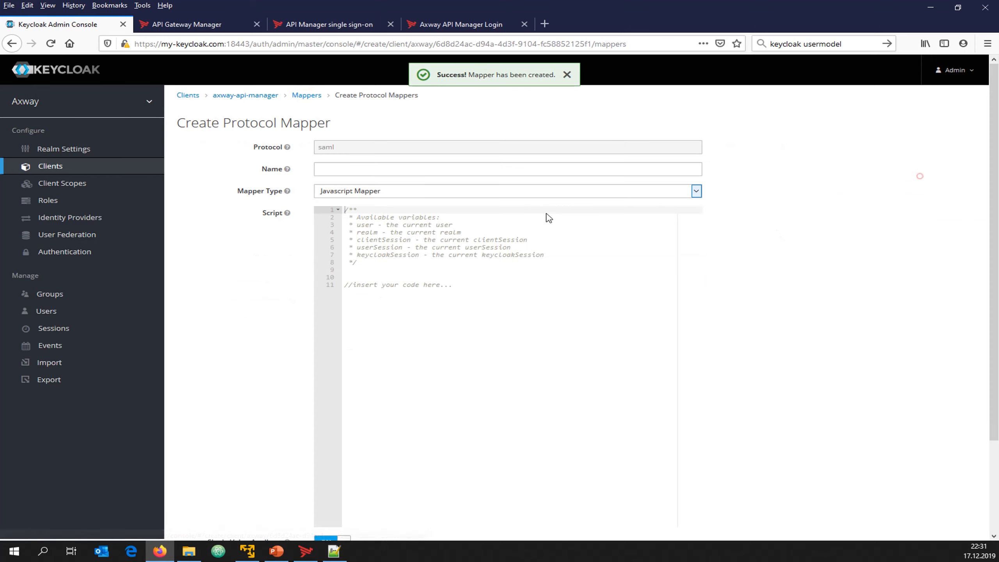
click(335, 169)
text(phone)
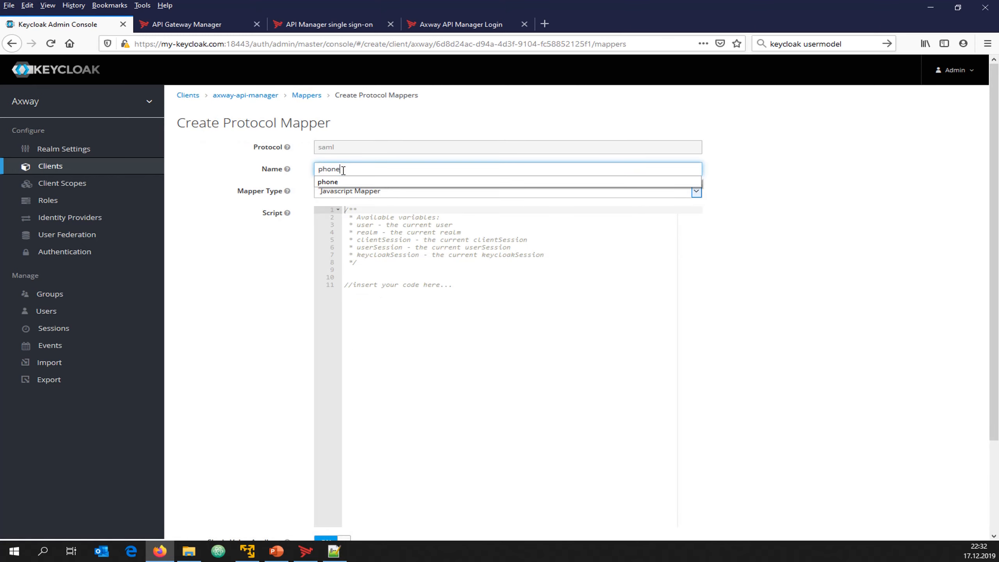
click(344, 191)
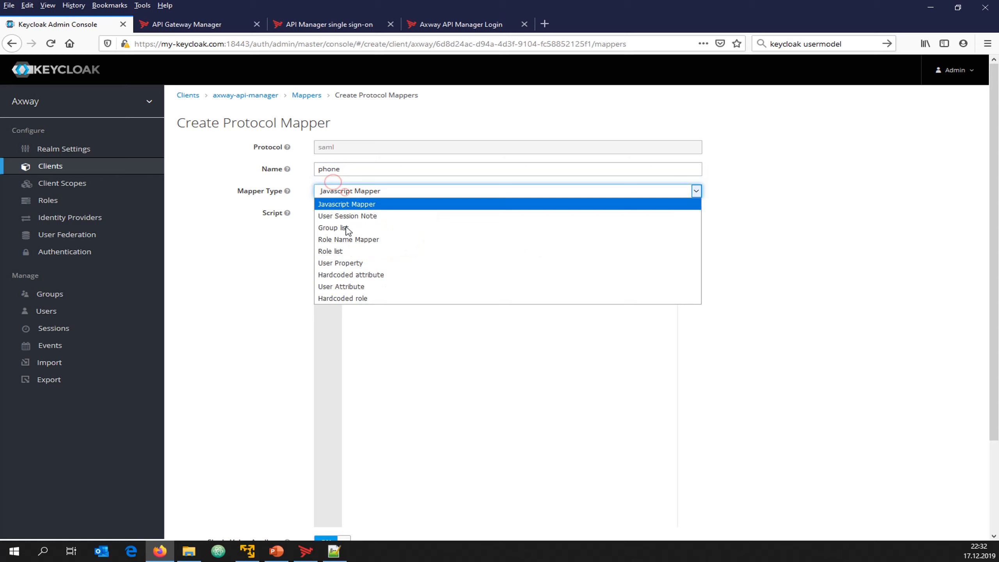
click(356, 286)
click(333, 213)
key(ctrl+v)
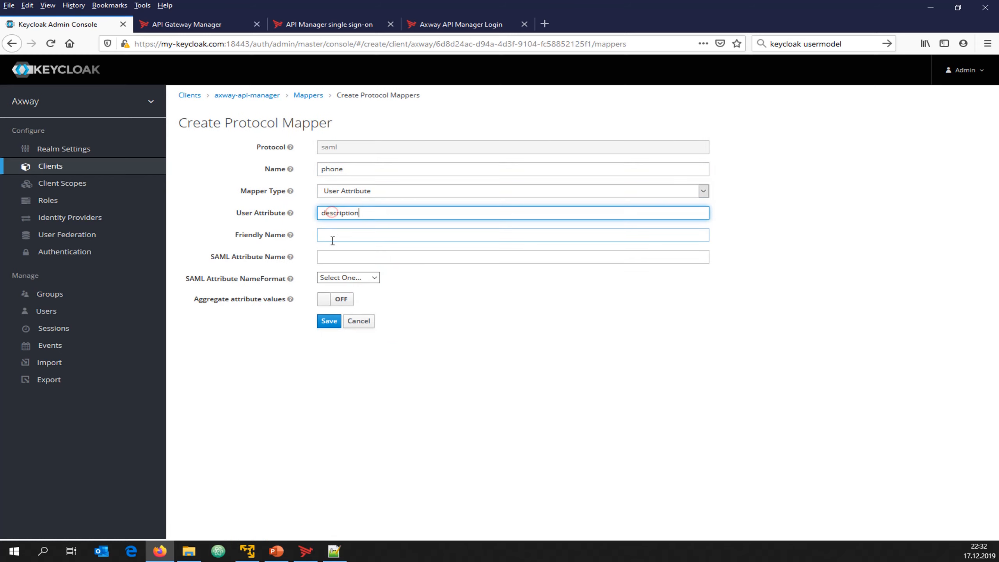
double_click(354, 169)
key(ctrl+c)
double_click(340, 213)
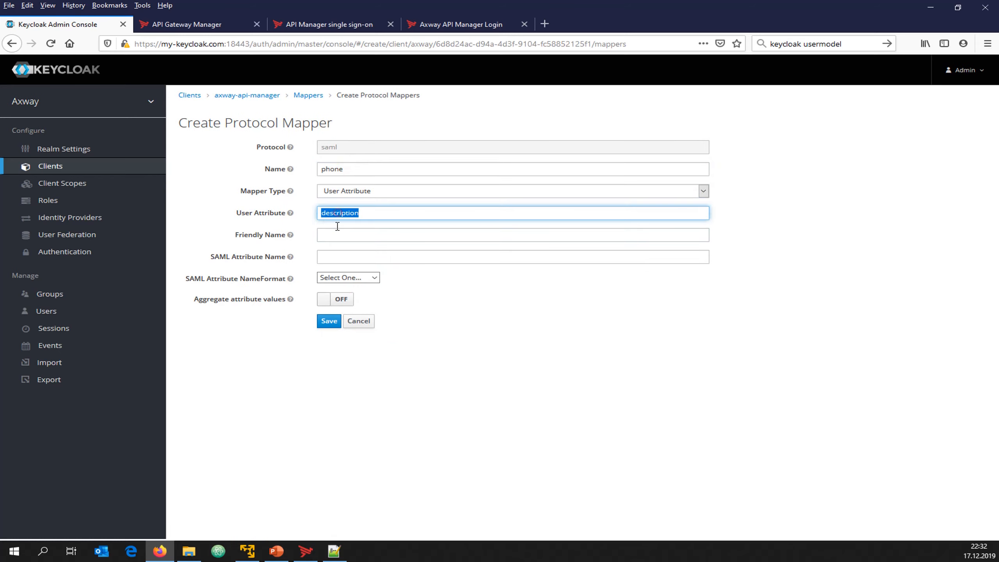
key(ctrl+v)
click(336, 237)
key(ctrl+v)
click(322, 257)
key(ctrl+v)
click(328, 321)
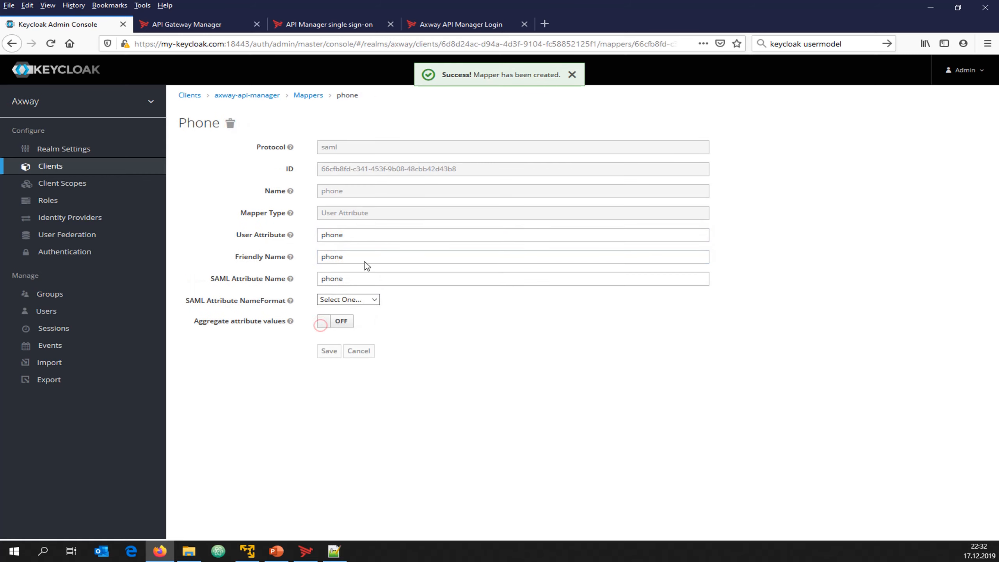
click(317, 99)
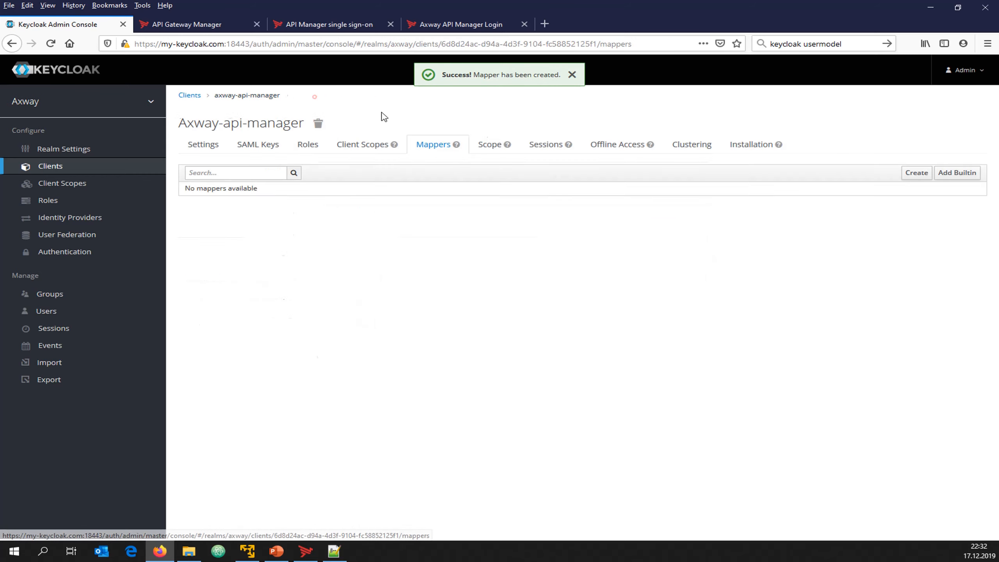
Add the built-in X500 email mapper to the axway-api-manager client
click(919, 178)
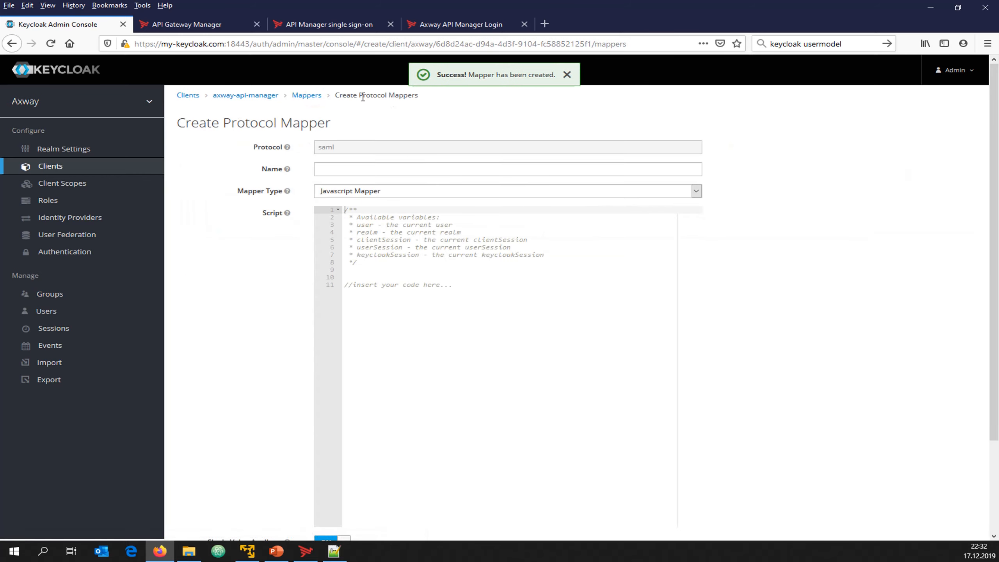
click(313, 97)
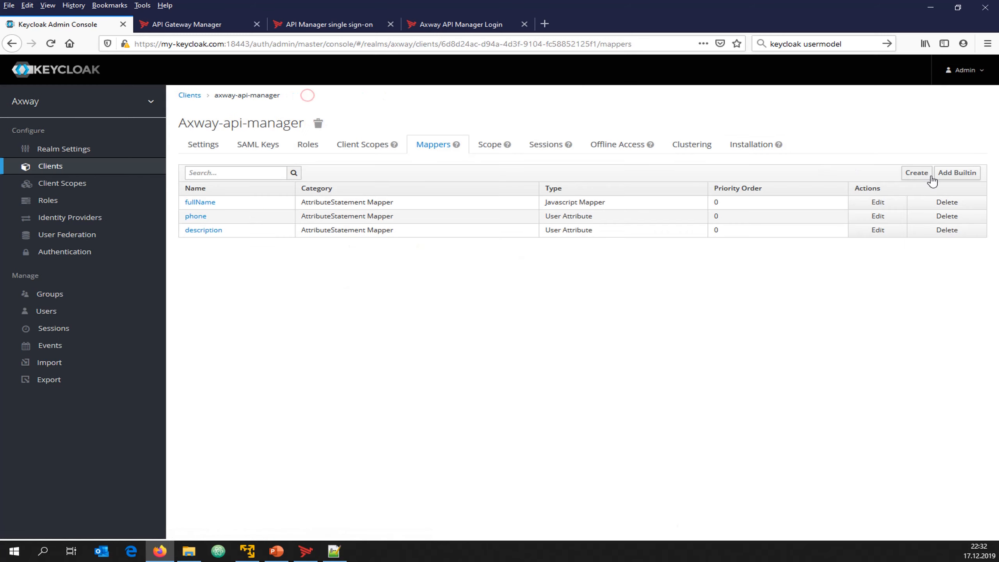
click(962, 179)
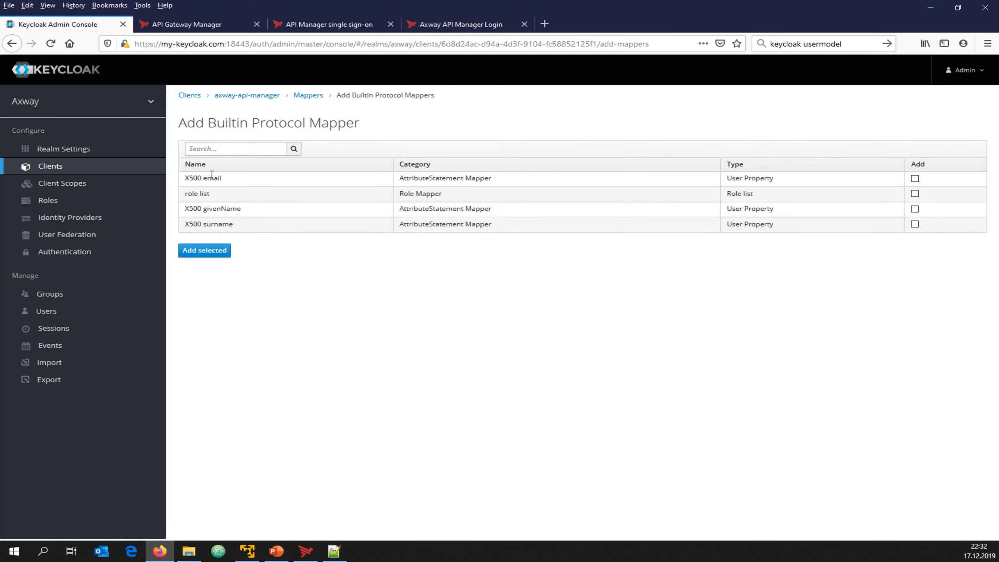
click(915, 178)
click(228, 252)
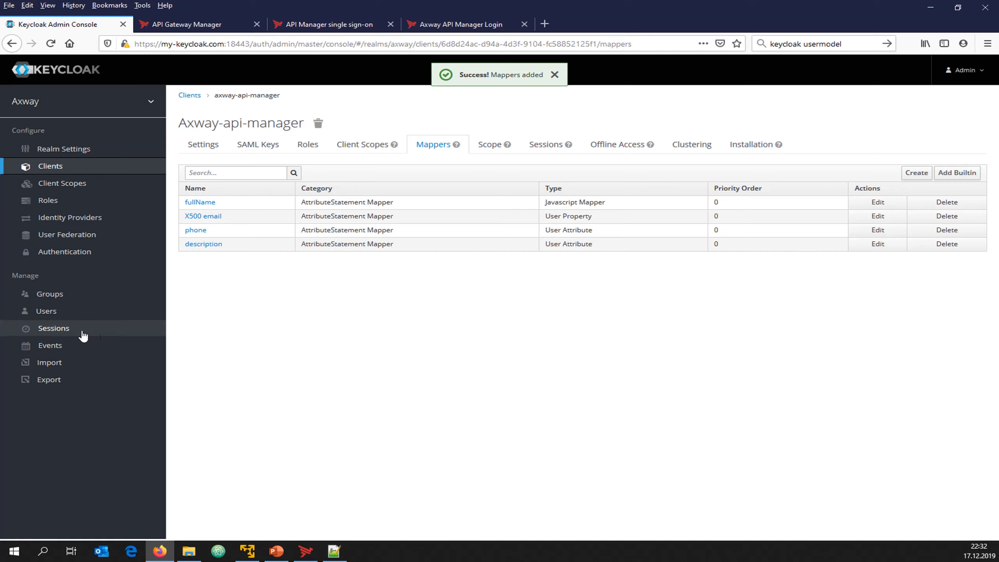
Check the user's description attribute, then reopen the axway-api-manager client's mappers
click(46, 311)
click(236, 183)
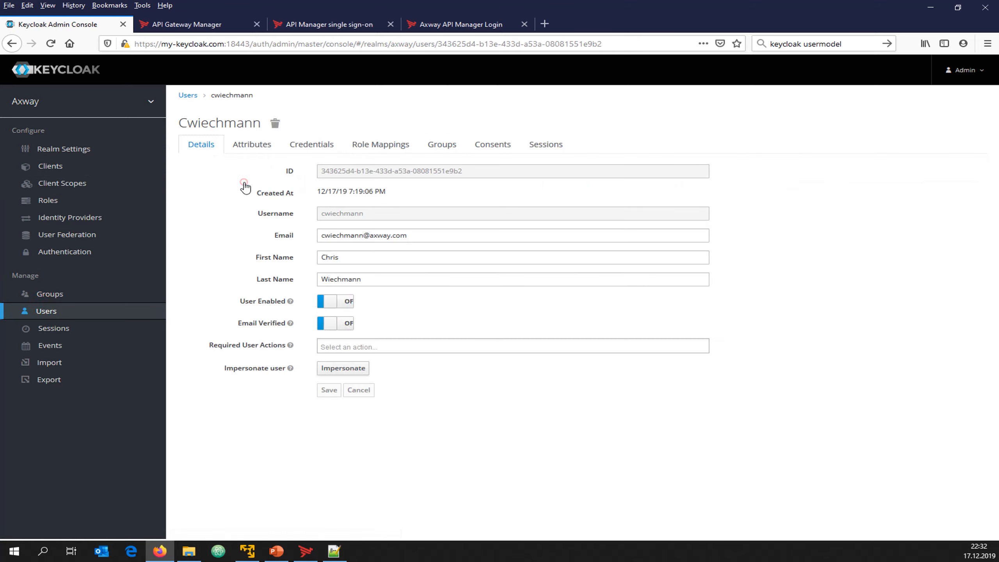
click(259, 151)
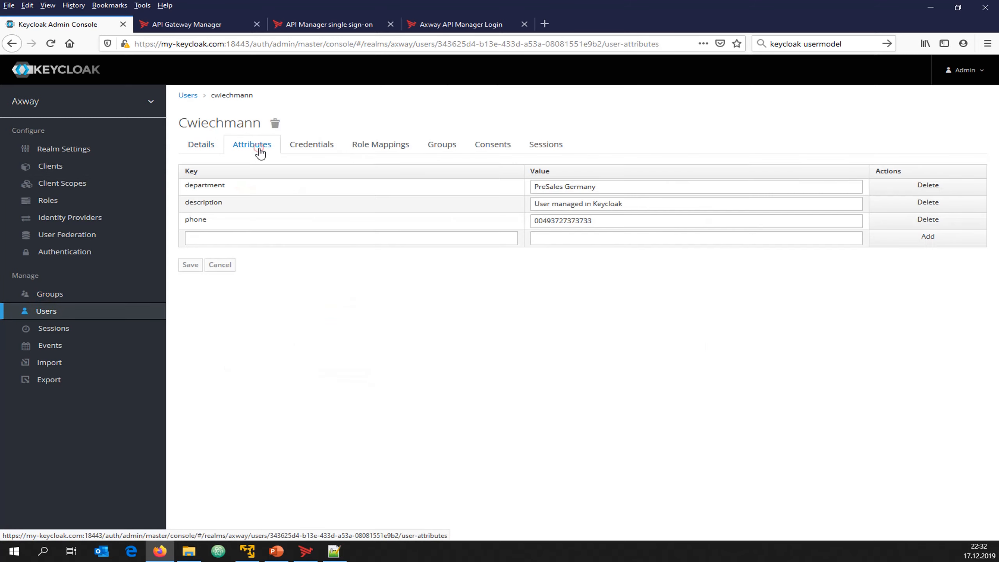
double_click(198, 202)
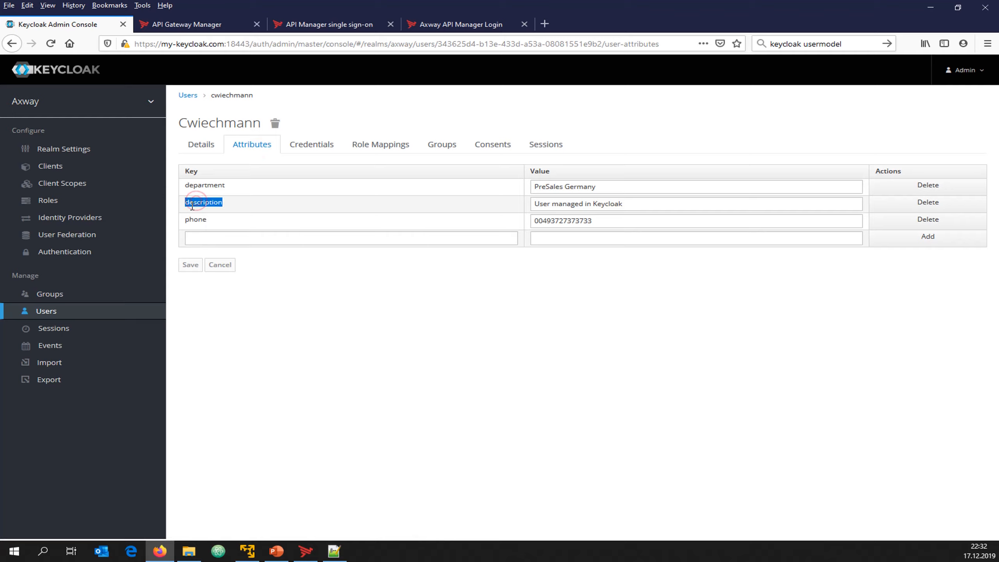
click(48, 167)
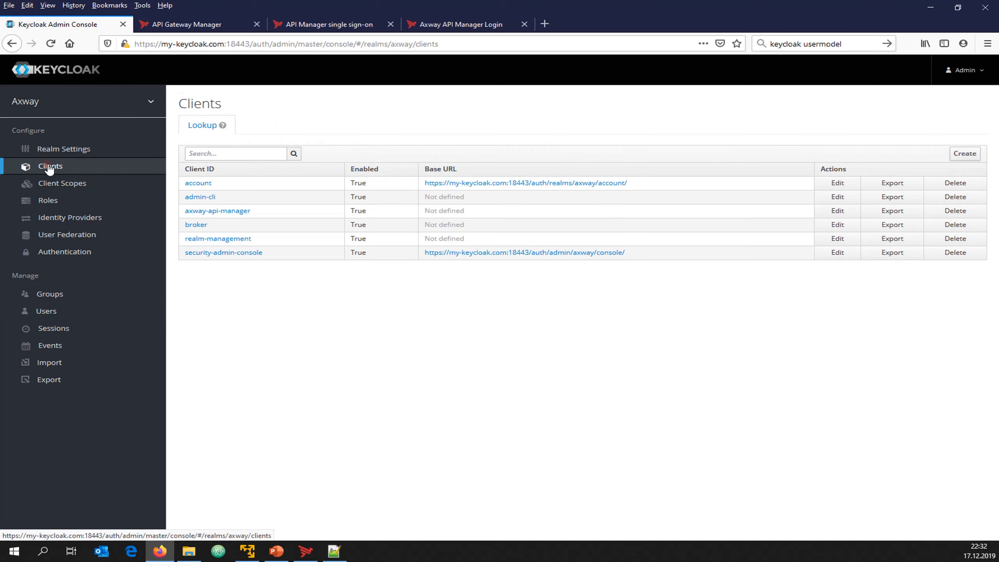
click(213, 211)
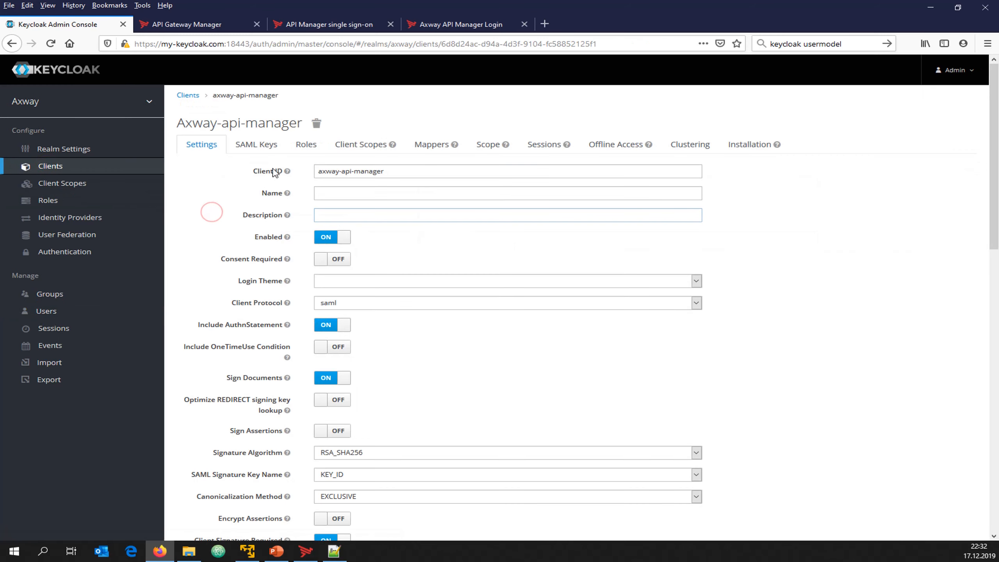
click(431, 145)
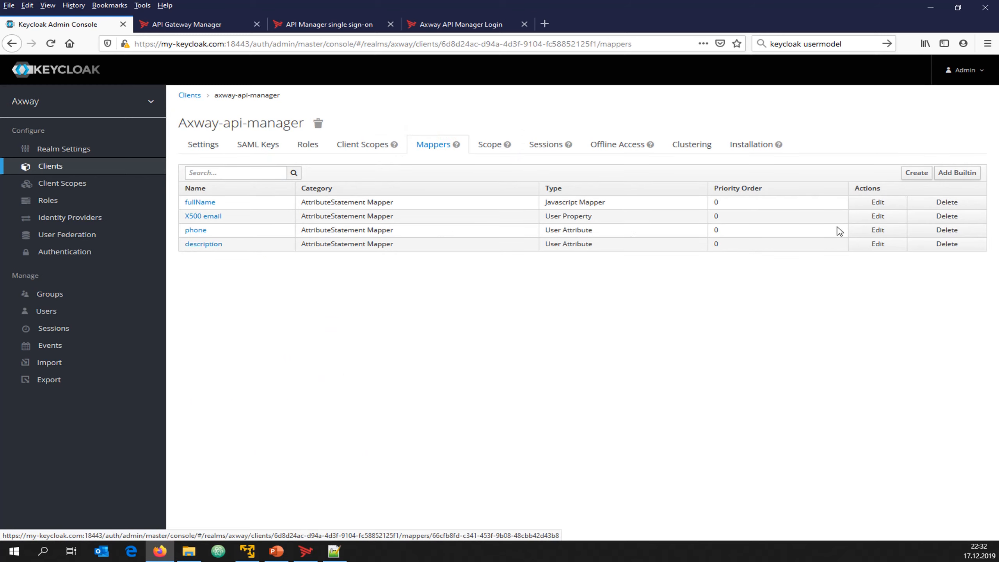
Start a new mapper named department with mapper type User Attribute
click(917, 173)
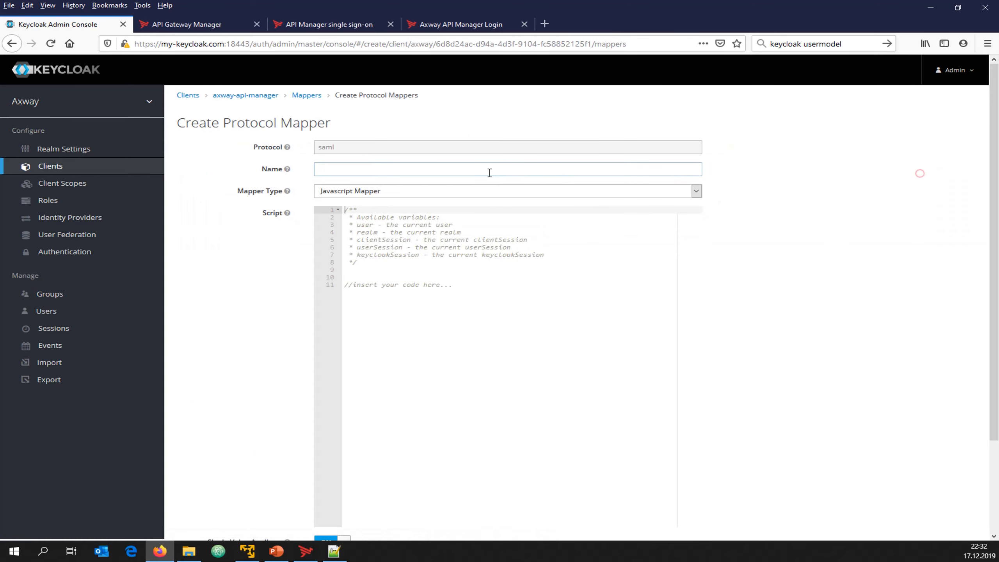
click(413, 172)
text(de)
click(346, 181)
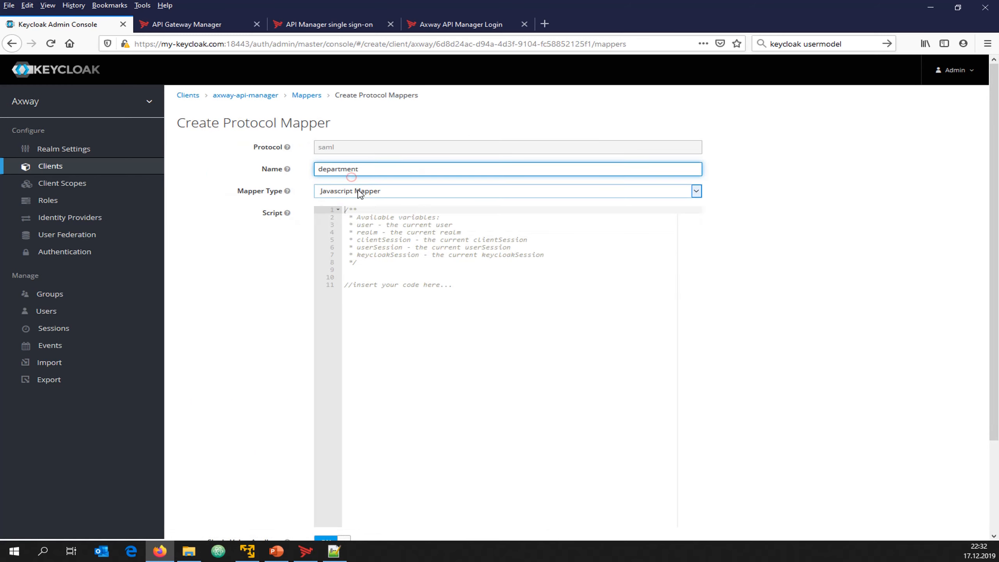
click(357, 190)
click(345, 291)
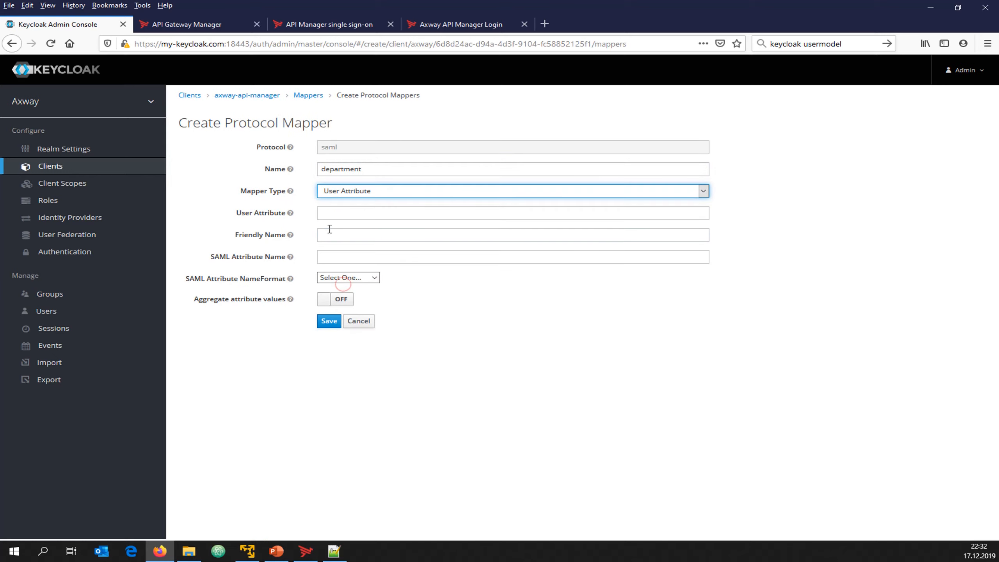
Fill user attribute, friendly name and SAML attribute name with department and save the mapper
double_click(343, 170)
key(ctrl+c)
click(339, 213)
key(ctrl+v)
click(334, 235)
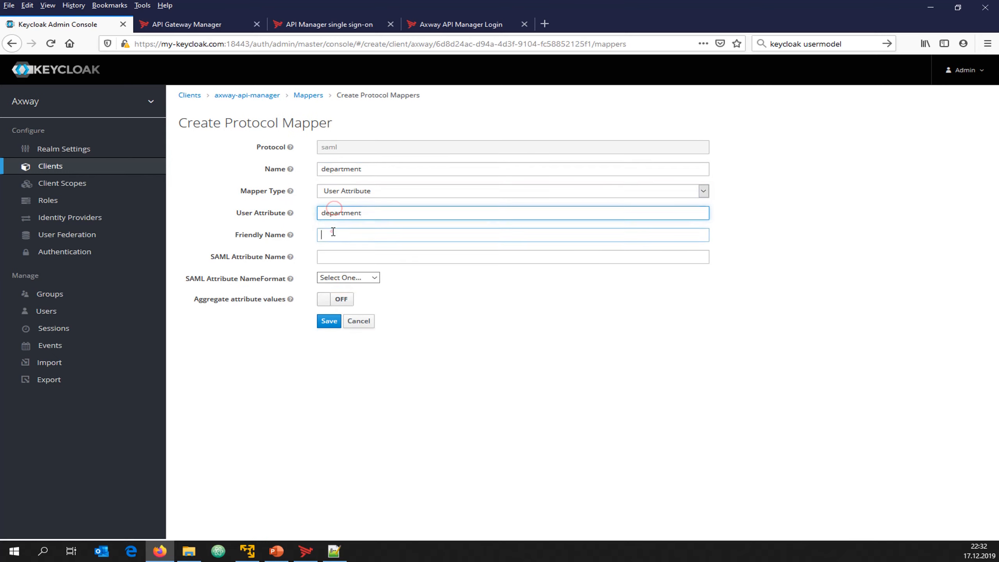
key(ctrl+v)
click(330, 254)
key(ctrl+v)
click(329, 321)
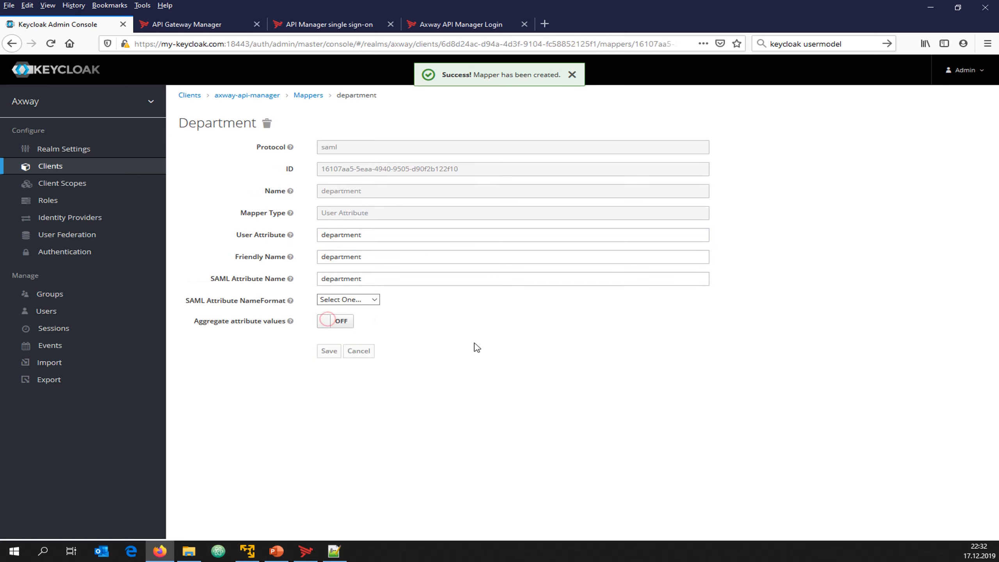
click(308, 96)
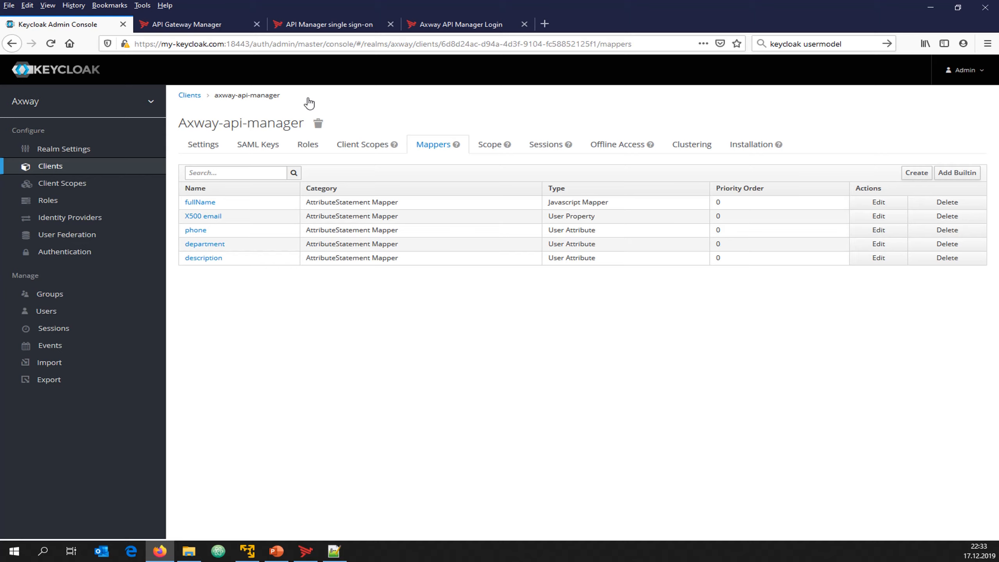
Open the Configure API Manager SSO docs page and highlight service-provider.xml in the configuration files table
click(330, 27)
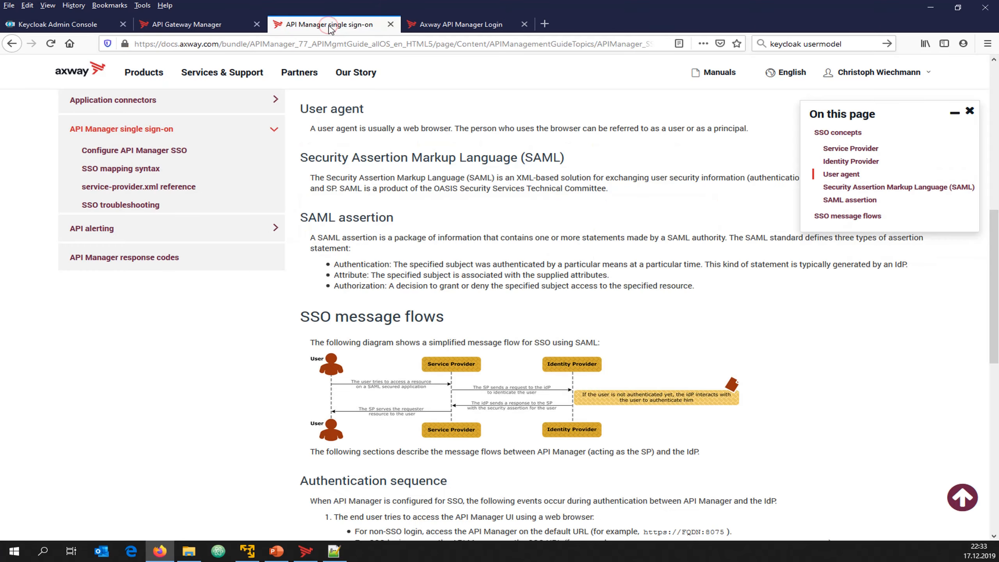
click(162, 150)
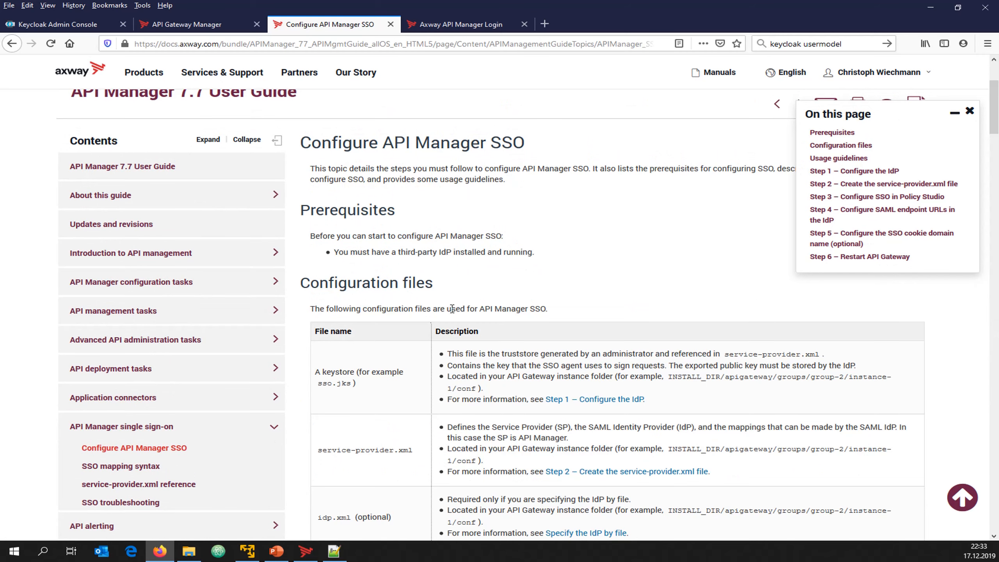
click(954, 112)
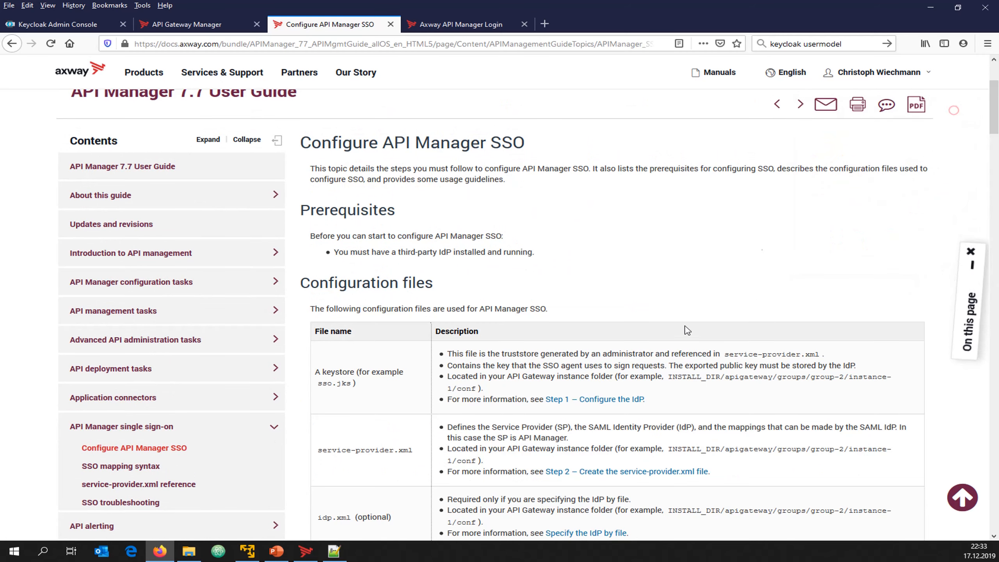
scroll(505, 322, down, 3)
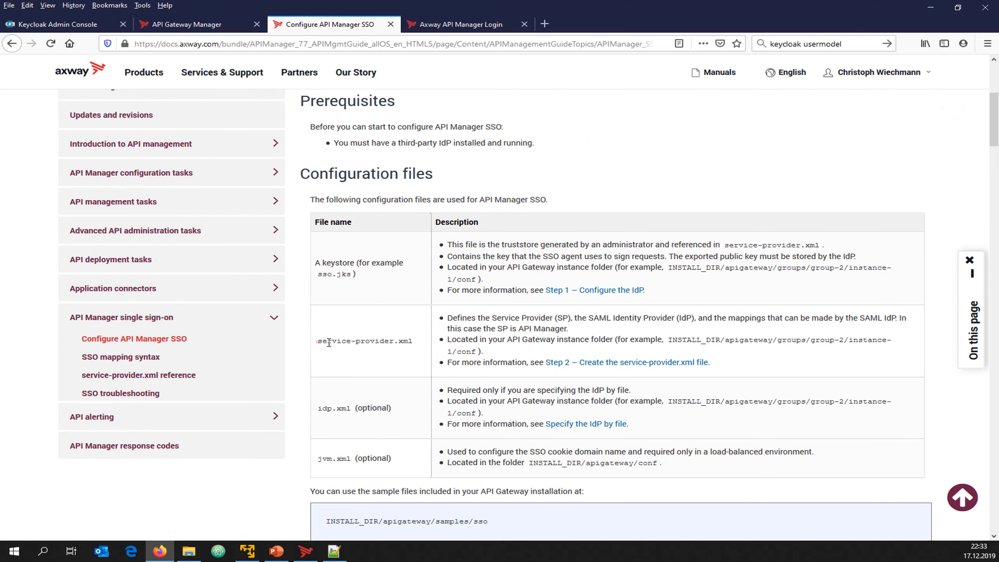
drag(318, 341, 416, 341)
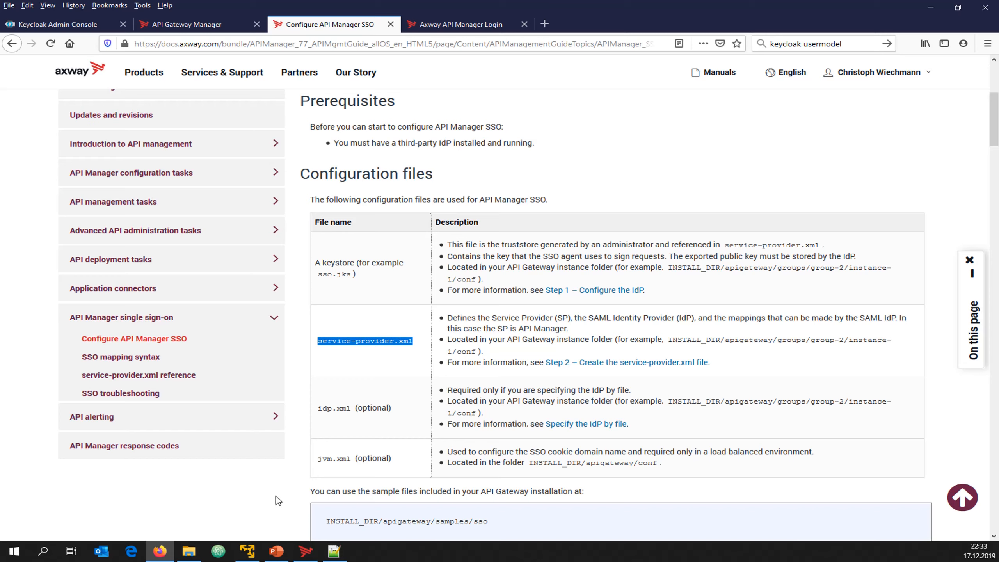
Bring up the API-Management VM, unlock it with the password, and clear the terminal
mouse_move(256, 555)
click(231, 495)
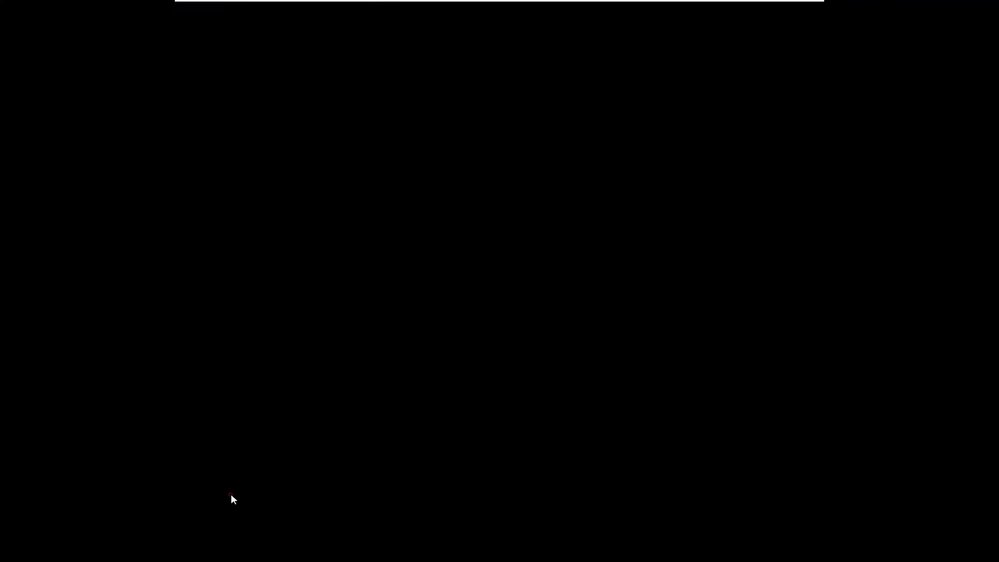
click(366, 274)
text(*****)
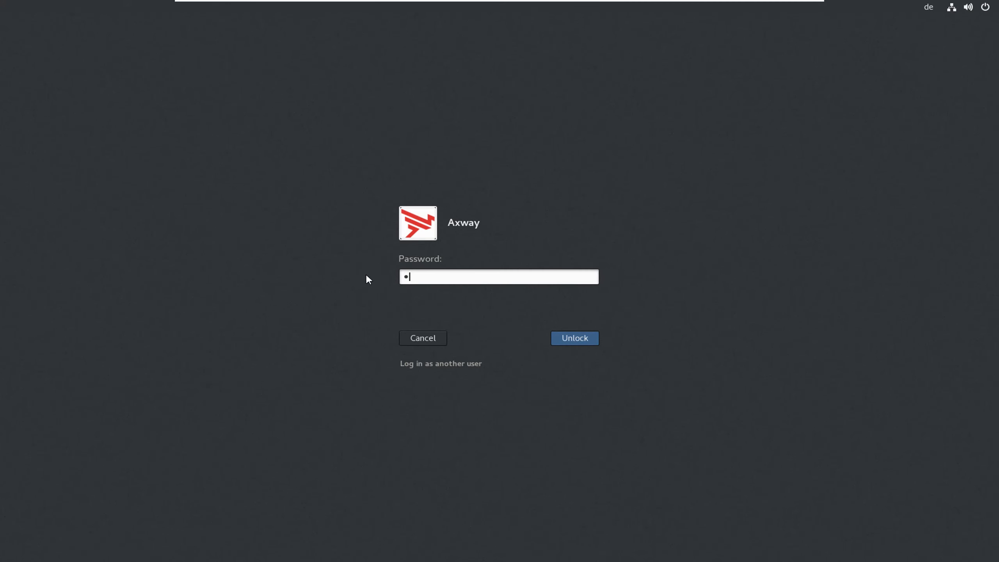
key(Return)
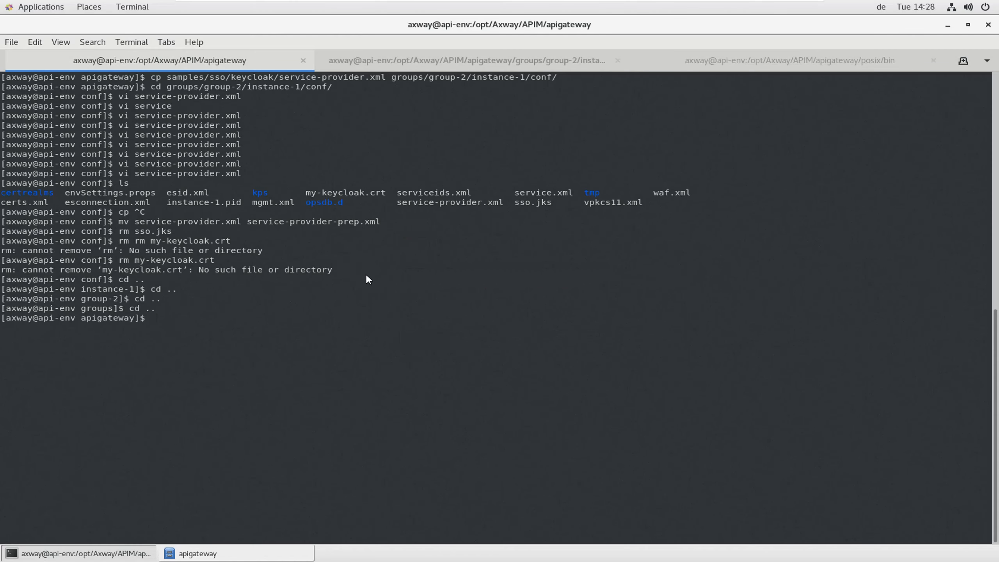
text(clear)
key(Return)
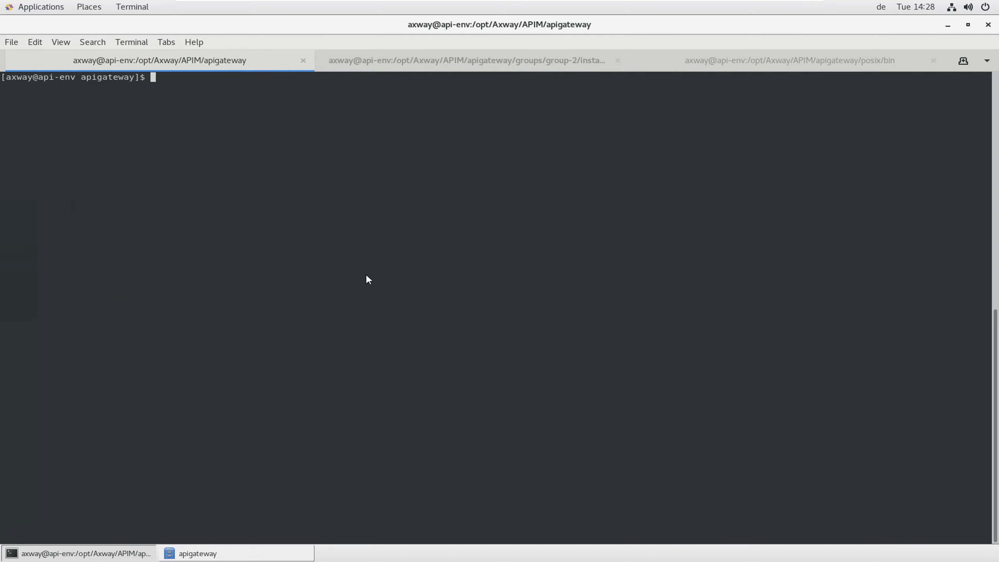
Copy samples/sso/keycloak/service-provider.xml into groups/group-2/instance-1/conf/
text(cp samples/sso/o)
key(BackSpace)
text(k)
key(Tab)
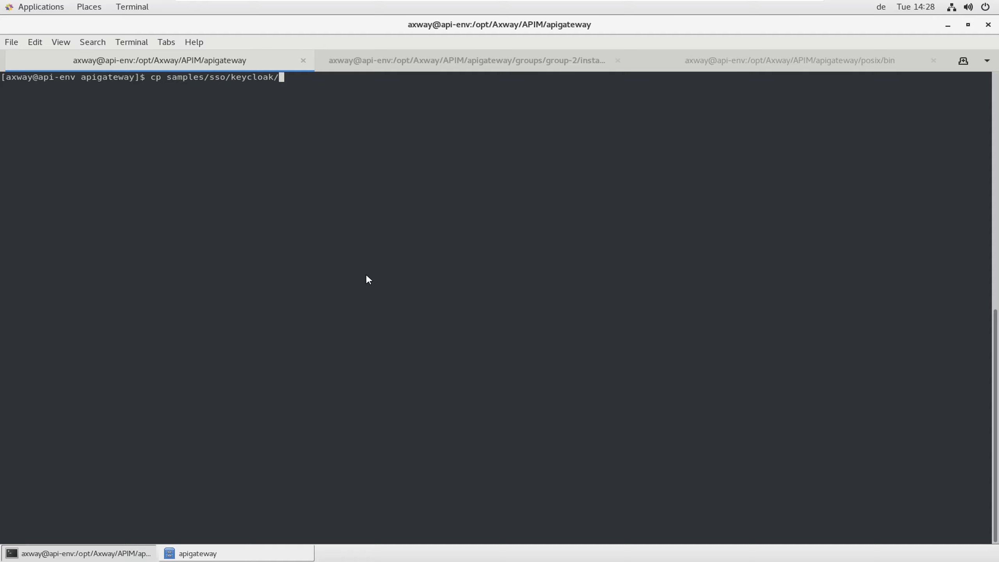
text(ser)
key(Tab)
text(r)
key(Tab)
text(g)
key(Tab)
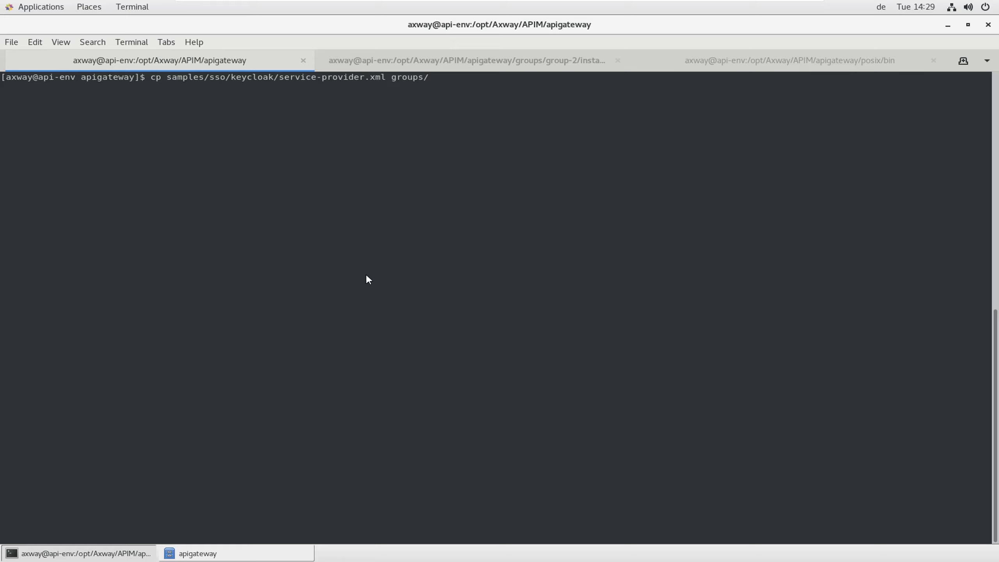
text(g)
key(Tab)
text(2)
key(Tab)
text(i)
key(Tab)
text(con)
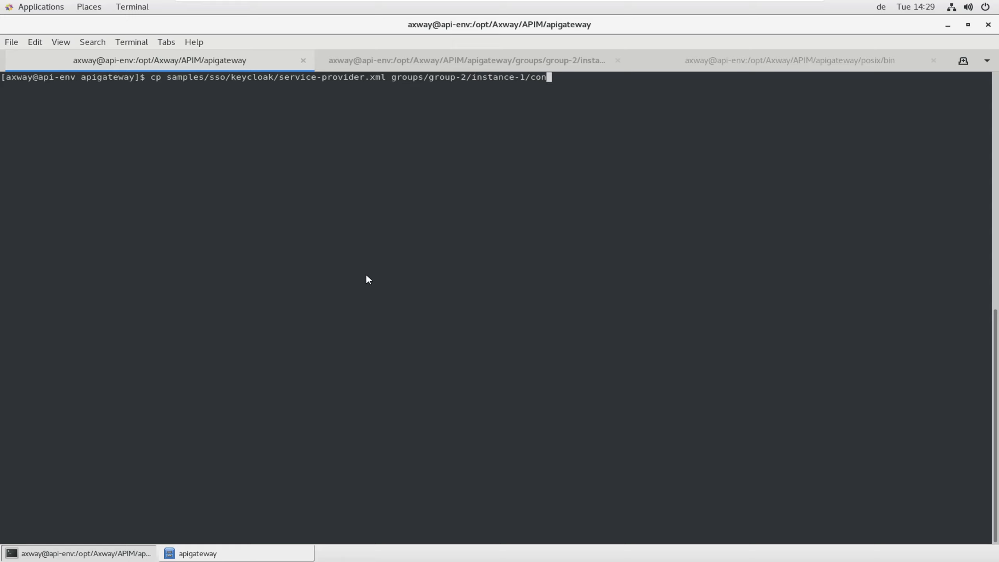
key(Tab)
key(Return)
Change into the groups/group-2/instance-1/conf folder and begin the vi service-provider.xml command
text(cd)
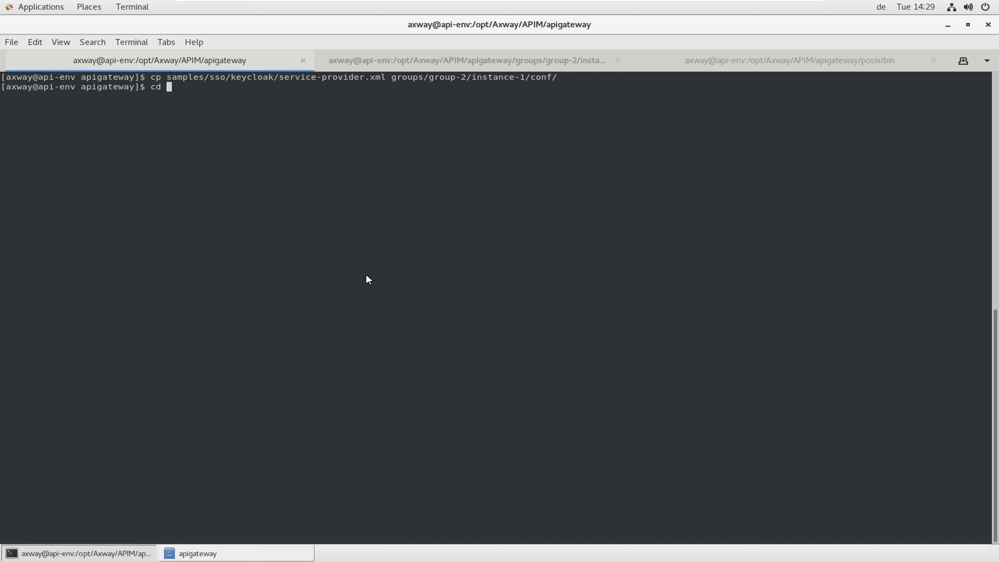
double_click(432, 79)
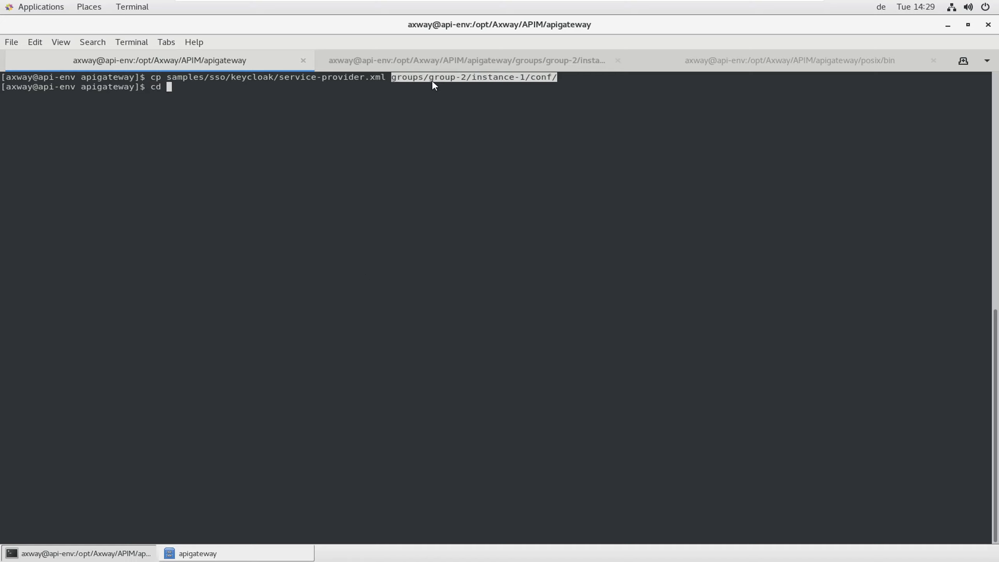
middle_click(435, 85)
key(Return)
text(vi service)
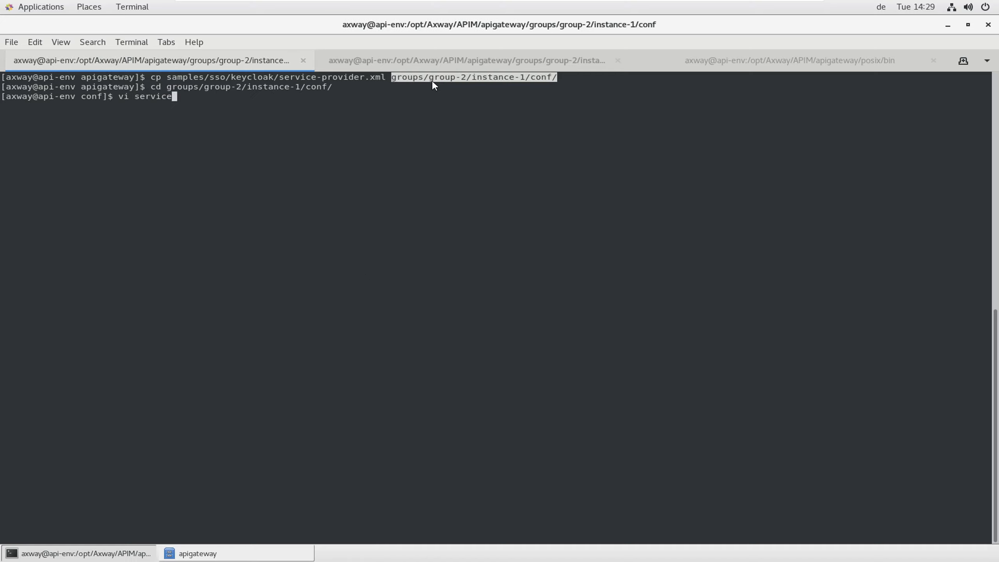
key(Tab)
Open service-provider.xml in vi and insert 'axway-' into the ServiceProvider entityId
text(.xml)
key(Return)
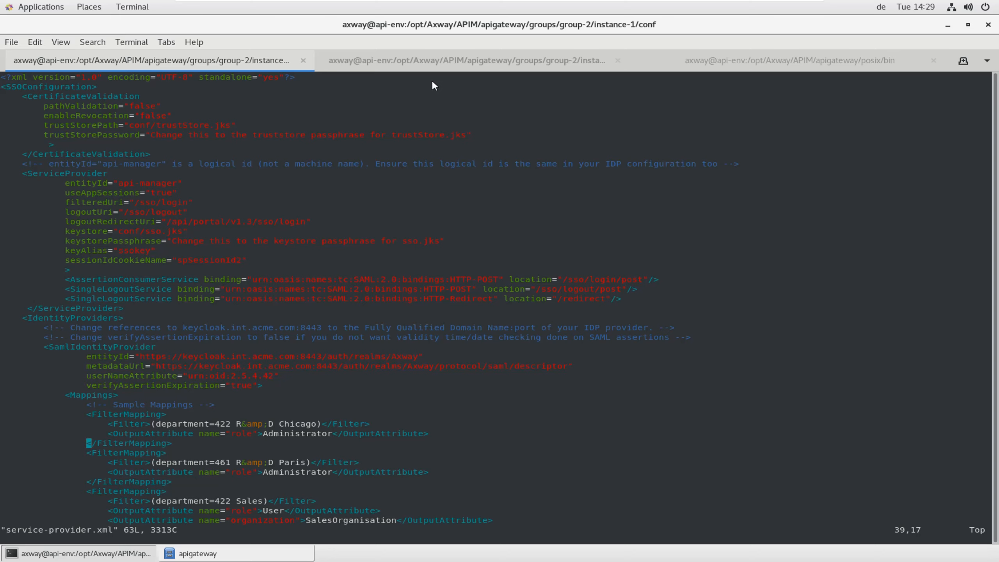
key(Up)
key(Up)
key(Up)
key(Up)
key(Up)
key(Up)
key(Up)
key(Up)
key(Up)
key(Up)
key(Up)
key(Up)
key(Up)
key(Up)
key(Up)
key(Up)
key(Up)
key(Up)
key(Up)
key(Up)
key(Up)
key(Up)
key(Up)
key(Up)
key(j)
key(l)
key(l)
key(l)
key(l)
key(l)
key(a)
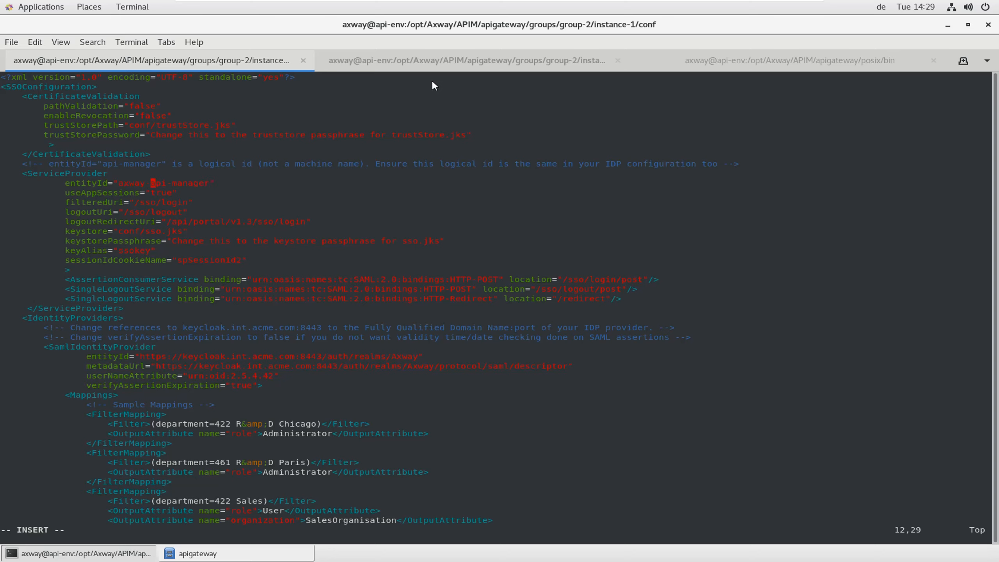
key(Escape)
key(Down)
key(Down)
key(Down)
key(Down)
key(Down)
key(Down)
key(Right)
key(Right)
key(Right)
key(Right)
key(shift+c)
text(changeme)
key(Escape)
key(Down)
key(Down)
key(Down)
key(Down)
key(Down)
key(Down)
key(Down)
key(Down)
key(Down)
key(Down)
key(Down)
key(Down)
key(Down)
key(Down)
key(Down)
key(Down)
key(Down)
key(Down)
key(Down)
key(Down)
key(Up)
key(Up)
key(Up)
key(Up)
key(Up)
key(Up)
key(Up)
key(Up)
key(Right)
key(Right)
key(Right)
key(Right)
key(Right)
Change the identity provider entityId host to my-keycloak.com:18443
key(x)
key(x)
key(x)
key(i)
text(my-cle)
key(BackSpace)
key(BackSpace)
key(BackSpace)
text(keycloak.com)
key(Right)
key(Escape)
key(Right)
key(Right)
key(Right)
key(Right)
key(Right)
key(Right)
Replace the metadataUrl host with my-keycloak.com:18443
key(Left)
key(Left)
key(Left)
key(Left)
key(Left)
key(Left)
key(Left)
key(Left)
key(Left)
key(Left)
key(Left)
key(Left)
key(Left)
key(Left)
key(Left)
key(Left)
key(Left)
key(Left)
key(Left)
key(Left)
key(c)
key(w)
drag(185, 355, 286, 358)
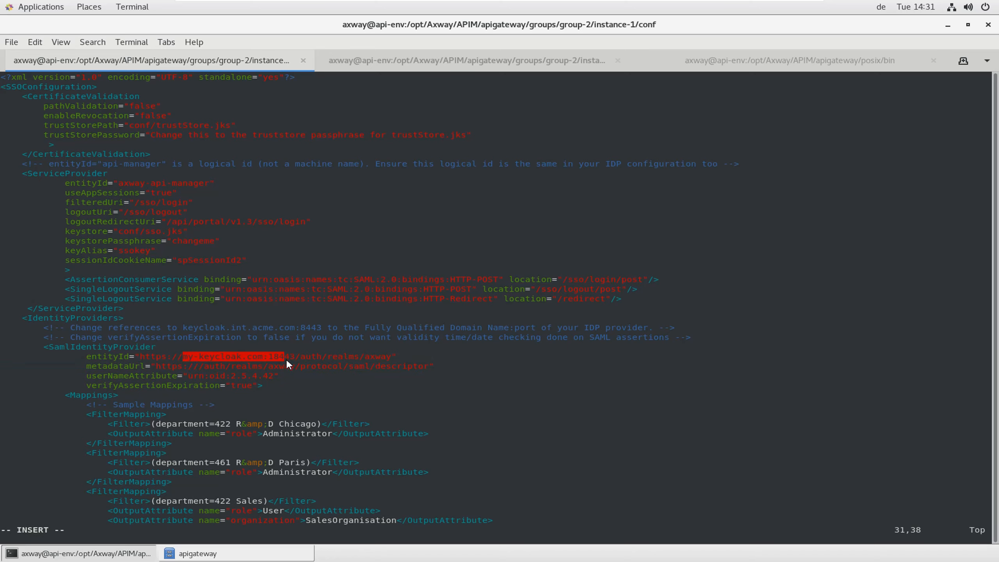
key(Escape)
Copy the full metadataUrl value and minimize the terminal
drag(158, 367, 472, 374)
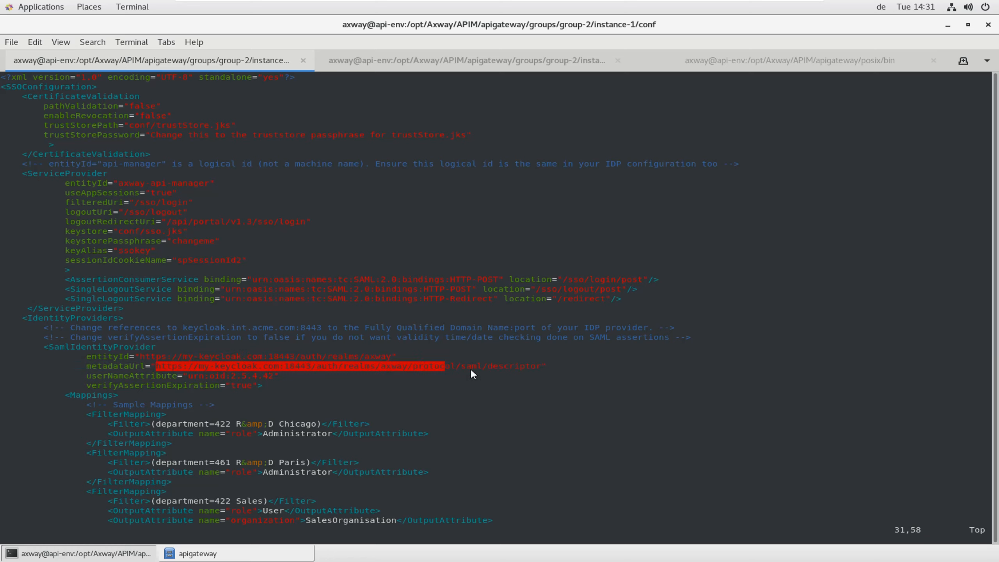
mouse_move(537, 372)
mouse_down()
mouse_move(542, 379)
mouse_move(538, 362)
mouse_up()
right_click(522, 366)
click(551, 406)
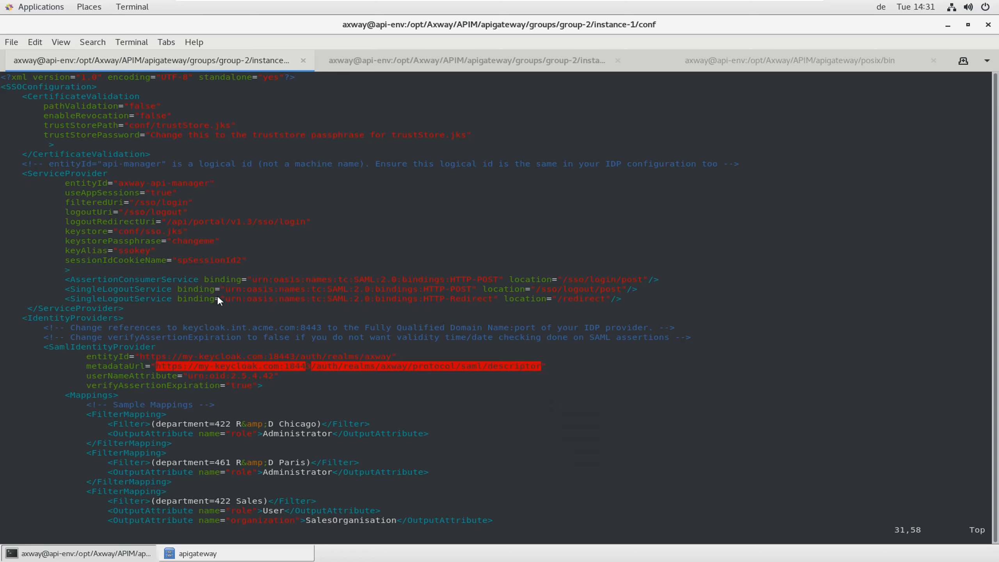
click(948, 27)
Load the copied metadataUrl in Firefox to view Keycloak's axway-realm SAML descriptor, then return to the terminal
click(946, 28)
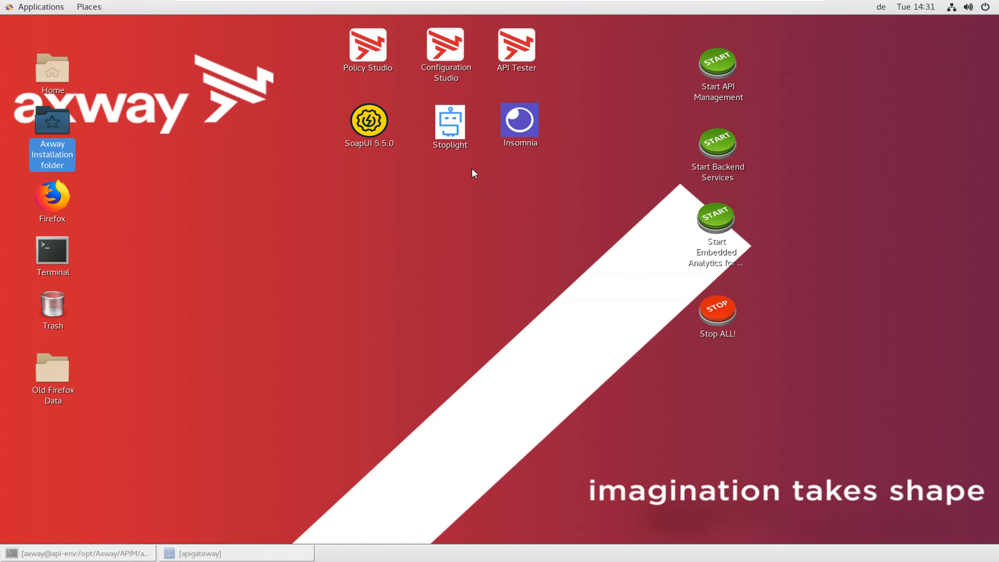
click(55, 206)
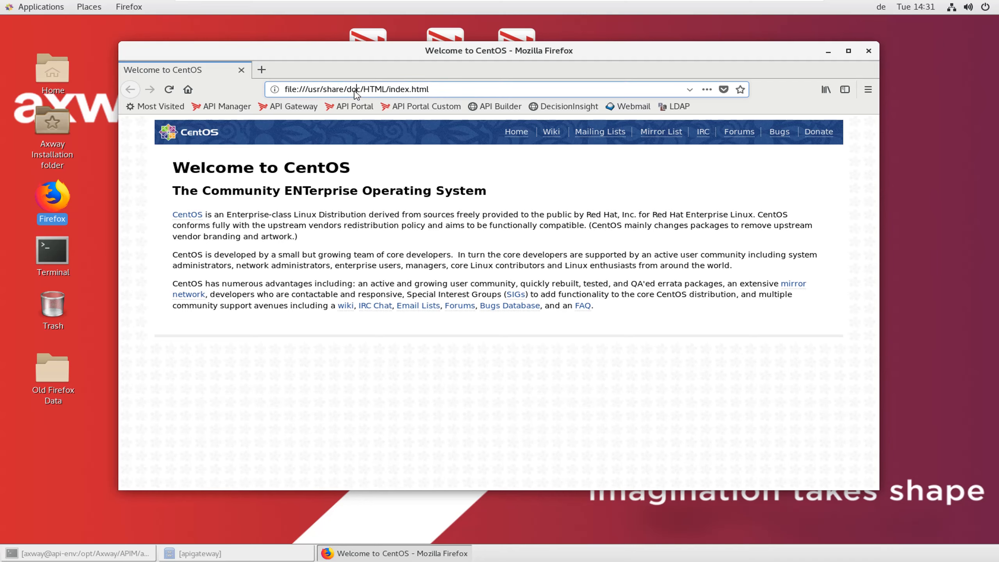
click(355, 90)
text(https://my-keycloak.com:18443/auth/realms/axway/protocol/saml/descriptor)
key(Return)
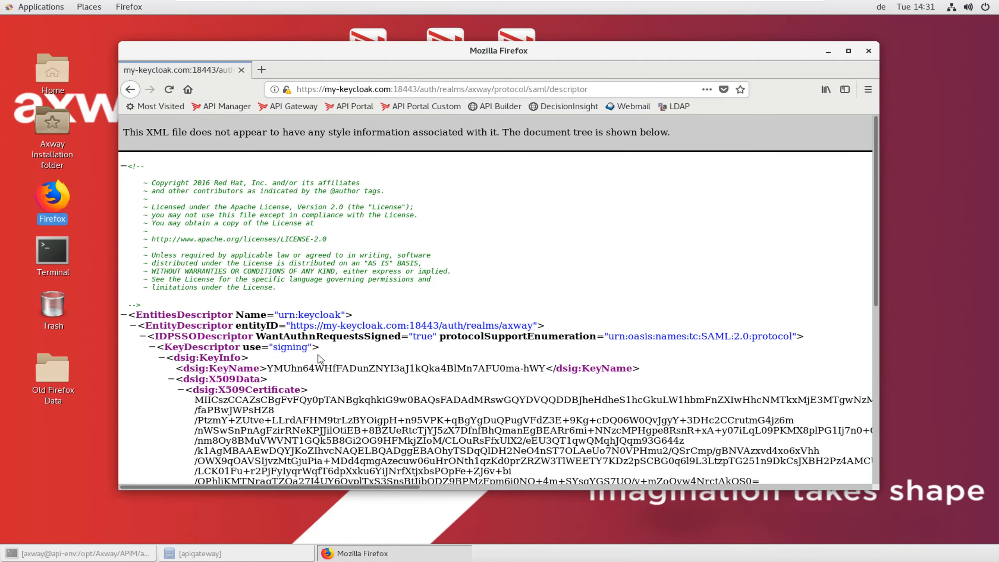
scroll(320, 359, down, 2)
scroll(320, 359, down, 5)
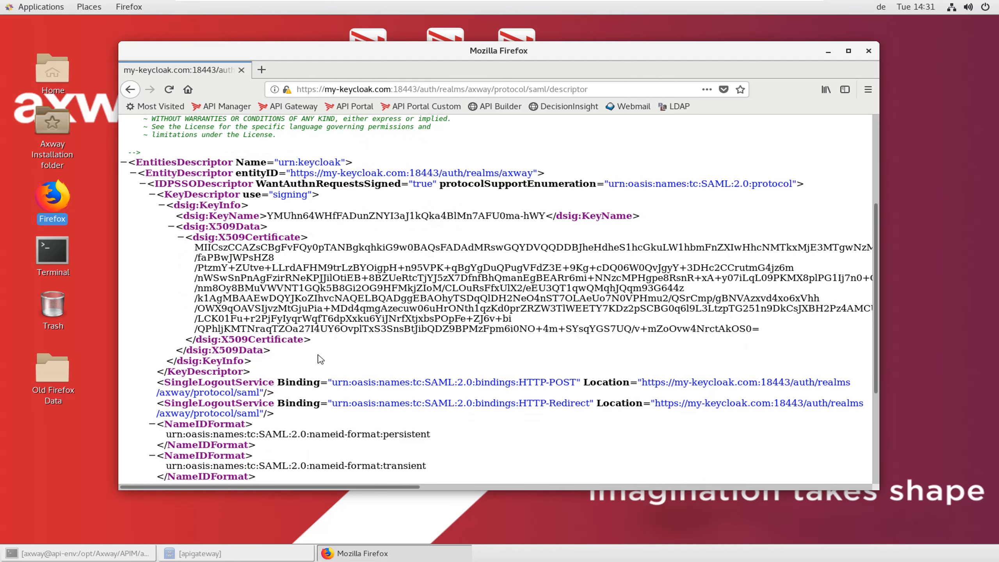
click(132, 553)
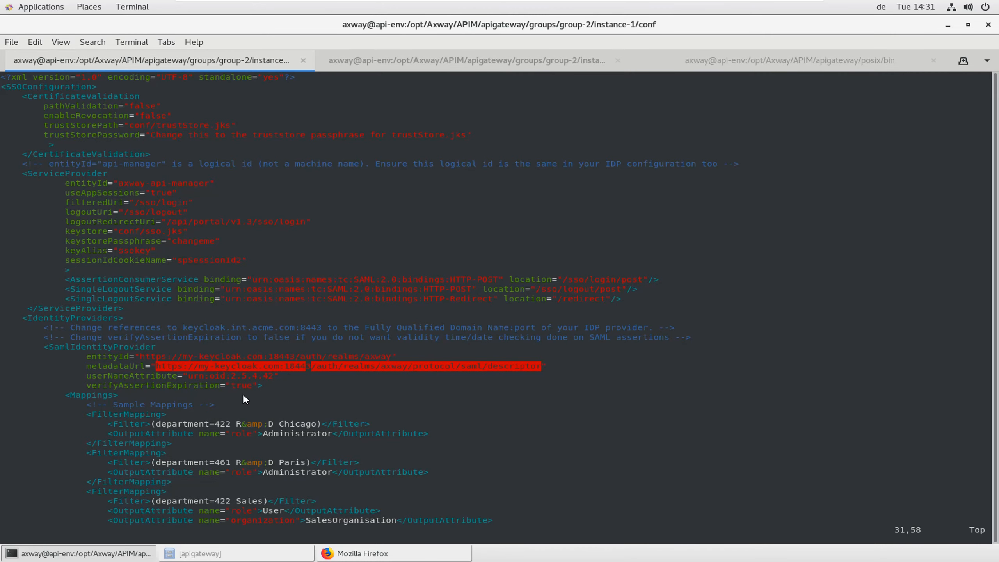
Change trustStorePath in service-provider.xml from trustStore to conf/sso.jks
click(91, 369)
double_click(130, 368)
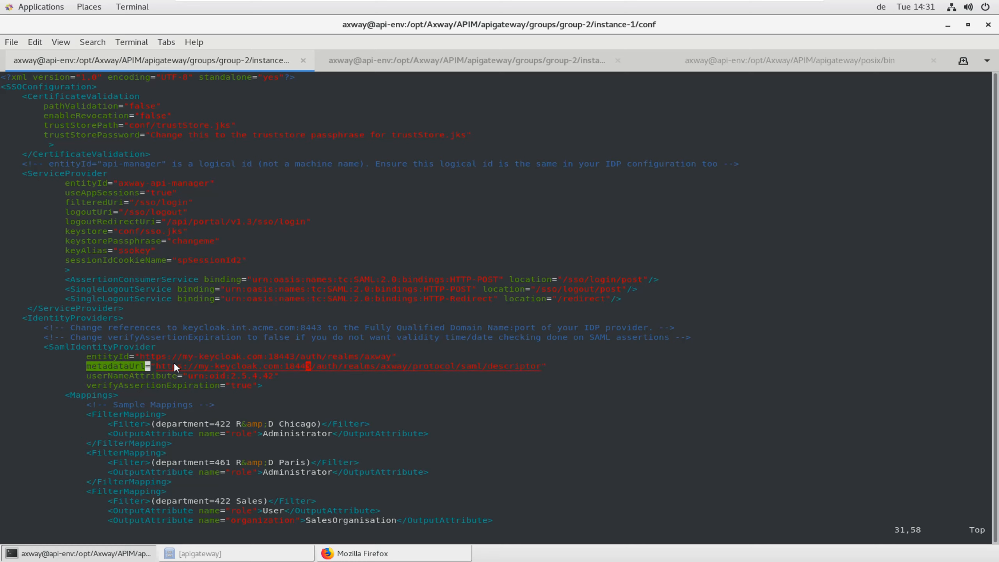
click(168, 133)
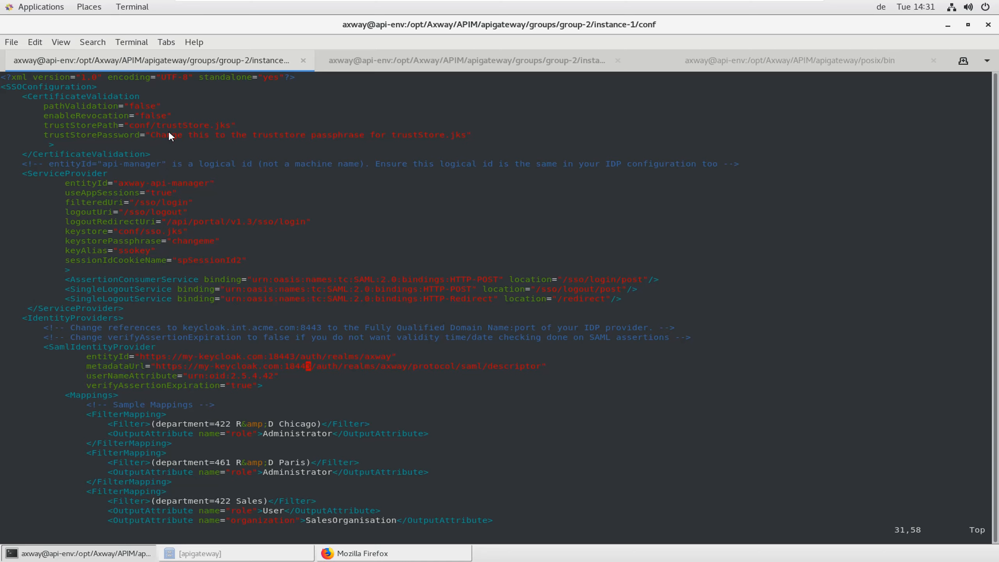
key(Up)
key(Up)
key(Up)
key(Up)
key(Up)
key(Up)
key(Up)
key(Up)
key(Up)
key(Up)
key(Up)
key(Up)
key(Up)
key(Up)
key(Up)
key(Up)
key(Up)
key(Up)
key(Up)
key(Up)
key(Up)
key(Up)
key(Up)
key(Up)
key(Up)
key(Left)
key(Left)
key(Left)
key(Left)
key(Left)
key(Left)
key(Left)
key(c)
key(t)
key(period)
text(s)
key(Escape)
Replace the trustStorePassword placeholder value with changeme
key(Left)
key(Left)
key(shift+c)
text(changeme)
key(Escape)
key(j)
key(j)
key(j)
key(j)
key(j)
key(j)
key(j)
key(j)
key(j)
key(j)
key(j)
key(j)
key(j)
key(j)
key(j)
key(j)
key(j)
key(j)
key(j)
key(j)
key(j)
key(j)
key(j)
key(j)
key(j)
key(j)
key(j)
key(j)
key(j)
key(j)
key(j)
key(j)
key(j)
key(j)
key(j)
Replace '422 R&D Chicago' with 'PreSales Germany' as the first sample filter's department value
key(k)
key(k)
key(k)
key(k)
key(k)
key(k)
key(k)
key(k)
key(k)
key(k)
key(k)
key(k)
key(k)
key(k)
key(k)
key(k)
key(k)
key(k)
key(k)
key(k)
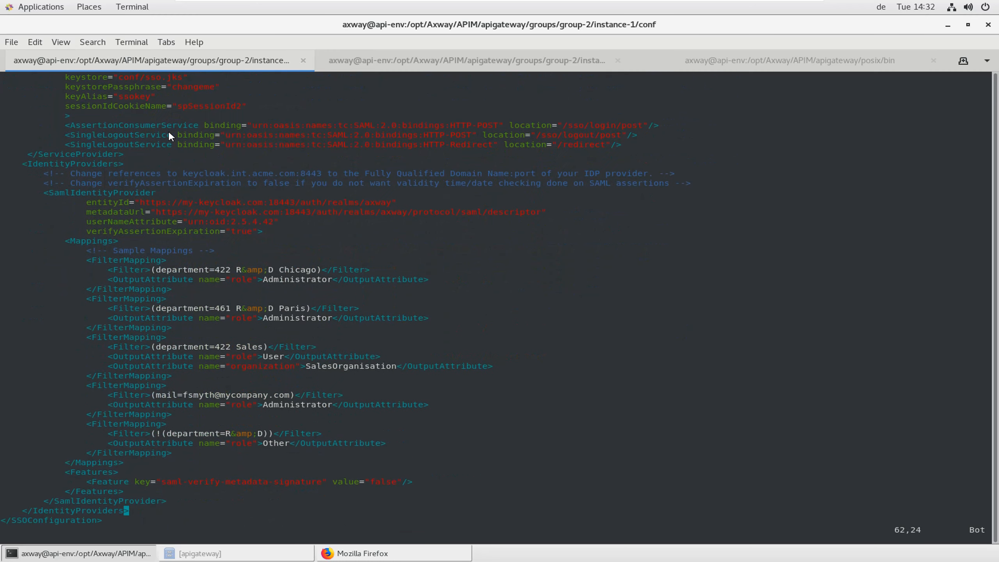
key(k)
key(k)
key(k)
key(Up)
key(Right)
key(Right)
key(Right)
key(Right)
key(Right)
key(x)
key(x)
key(x)
key(x)
key(x)
key(x)
key(x)
key(x)
key(x)
key(x)
key(x)
key(x)
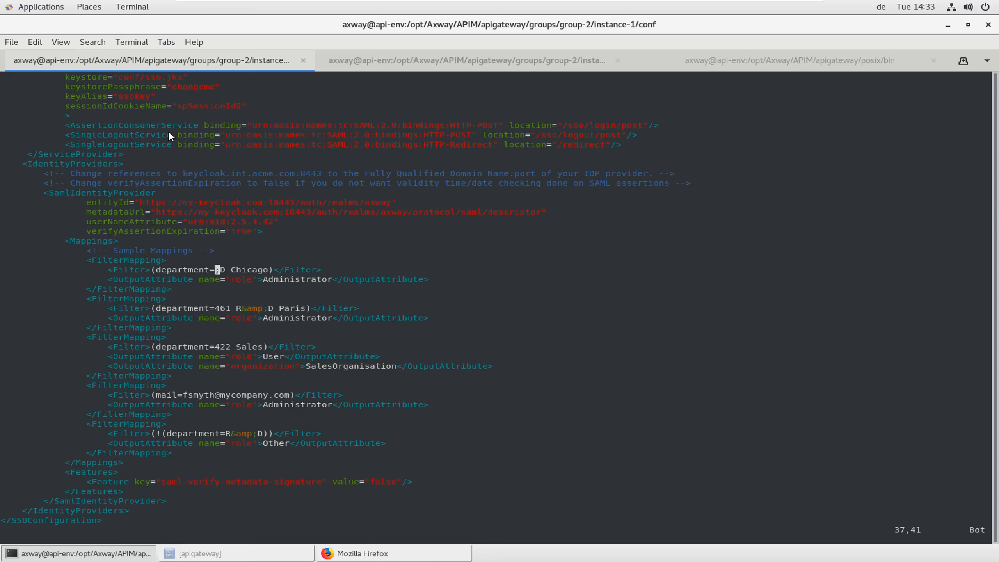
key(x)
key(x)
key(x)
key(x)
key(x)
key(x)
key(x)
key(i)
text(PreSales )
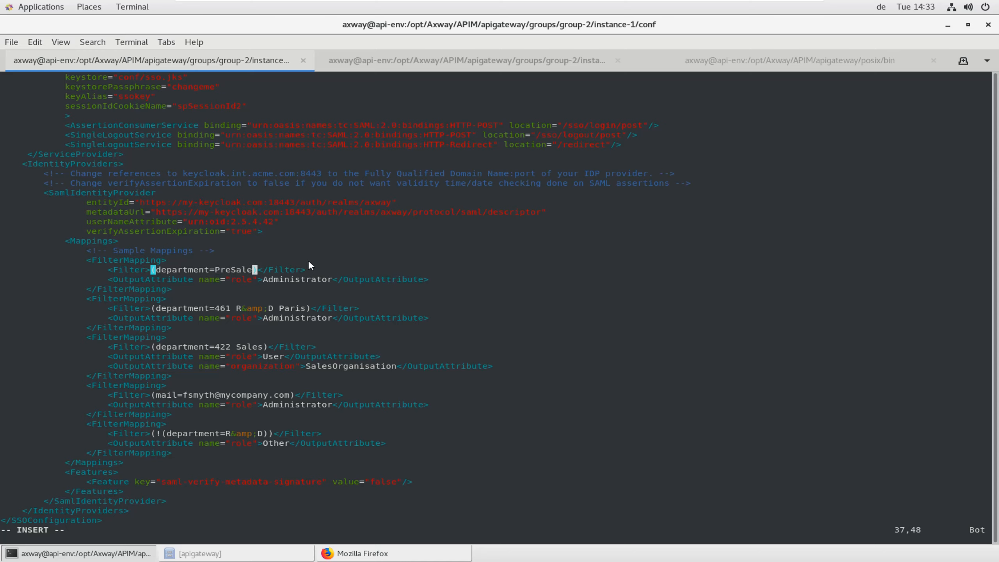
text(Germany)
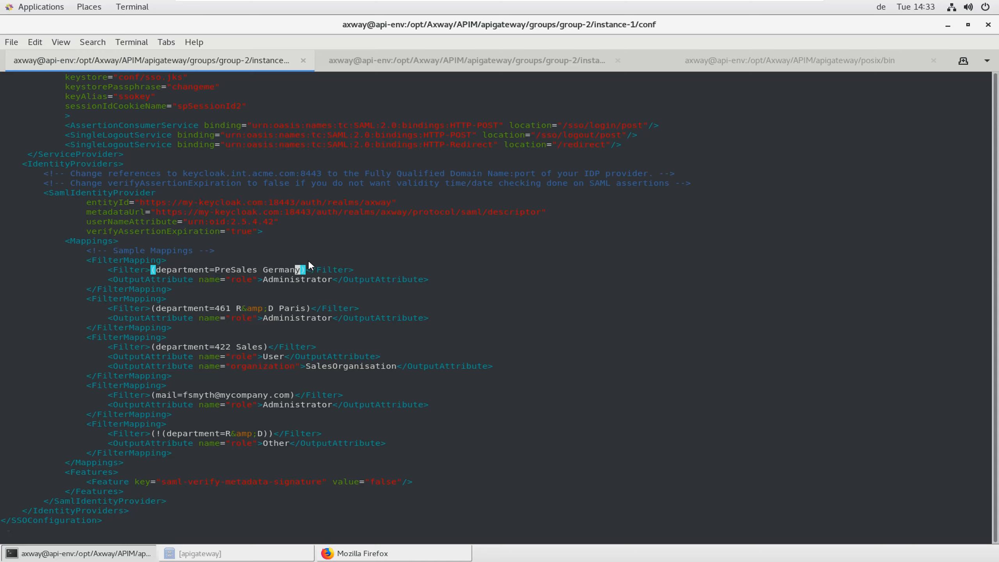
key(Escape)
key(j)
key(h)
key(Left)
key(Left)
key(Left)
key(Left)
key(Left)
key(Left)
key(Left)
key(Left)
key(Left)
key(Left)
key(Left)
key(Left)
key(Left)
key(Left)
Duplicate the Administrator role output line and rename its attribute to organization
key(y)
key(y)
key(p)
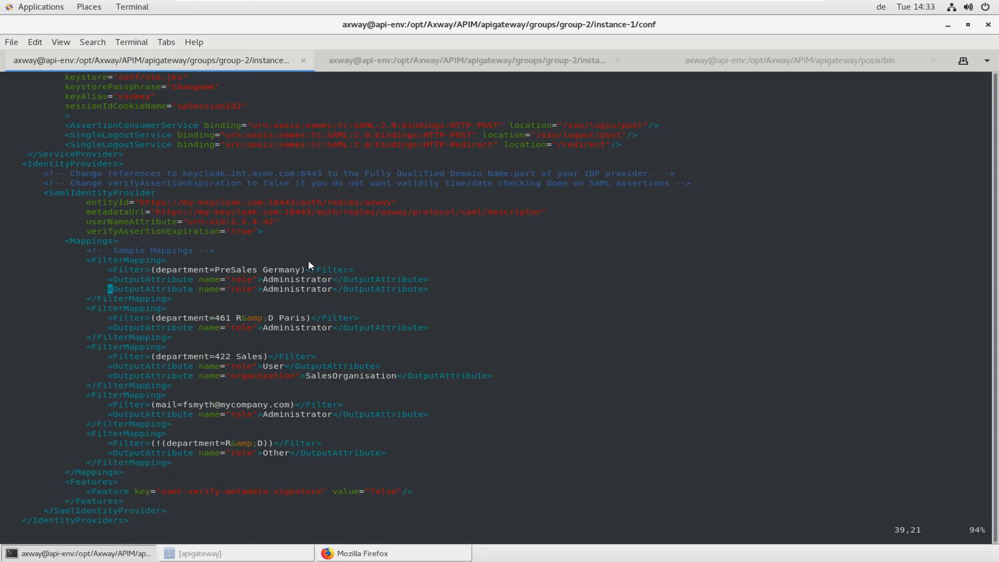
key(w)
key(w)
key(w)
key(w)
key(c)
key(w)
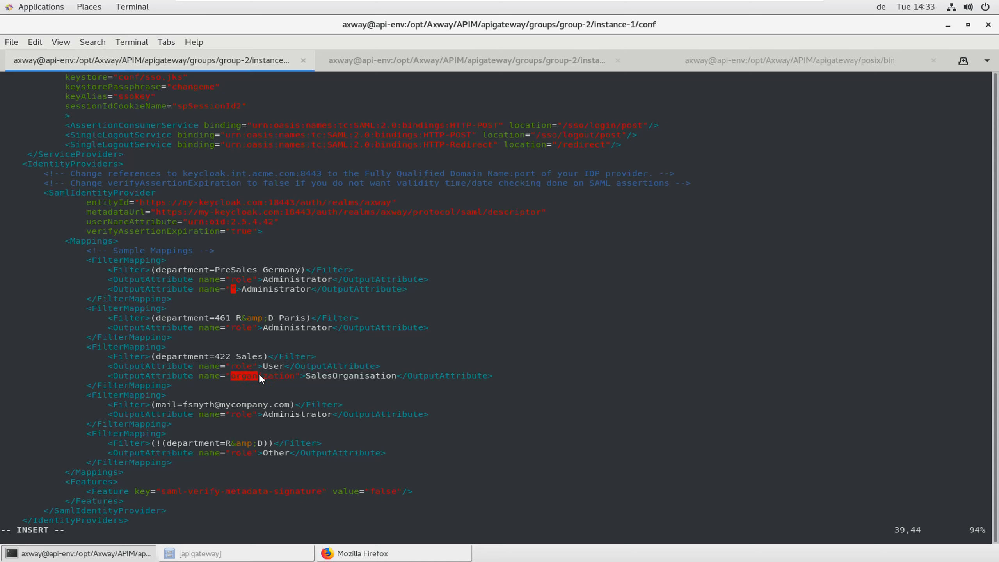
middle_click(296, 377)
key(Escape)
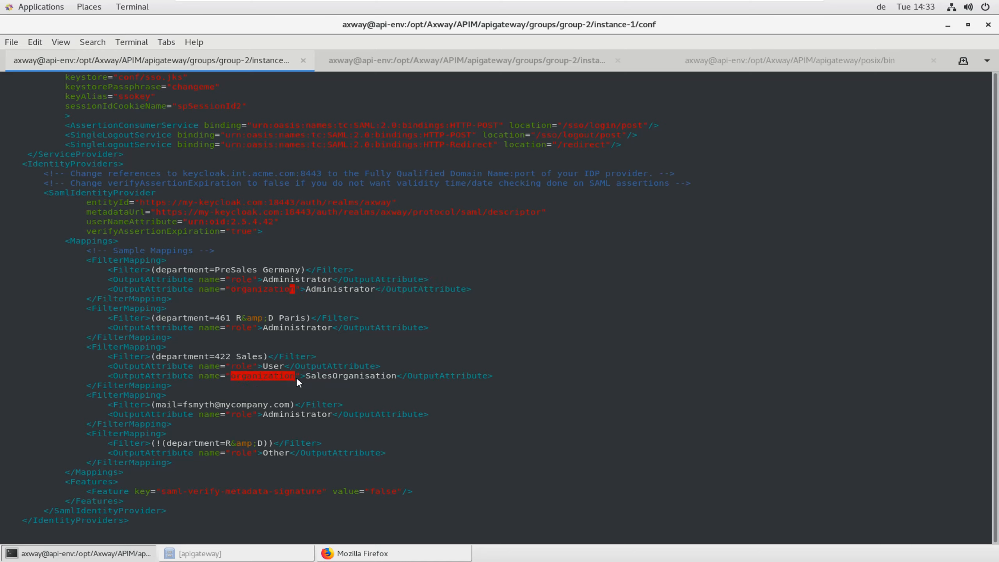
key(l)
key(l)
key(l)
Set the new organization attribute's value to API Development
text(cw)
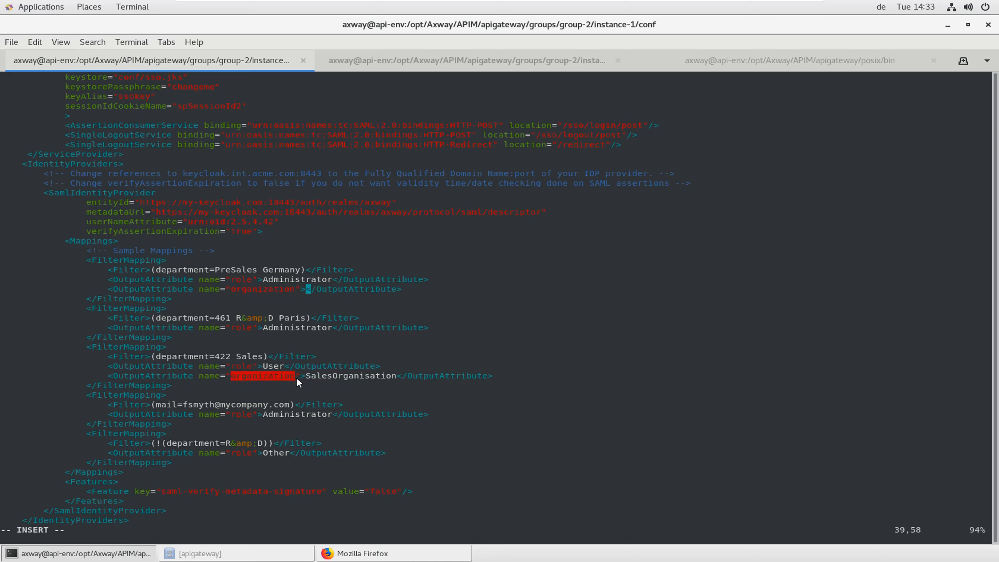
text(API Development)
key(Escape)
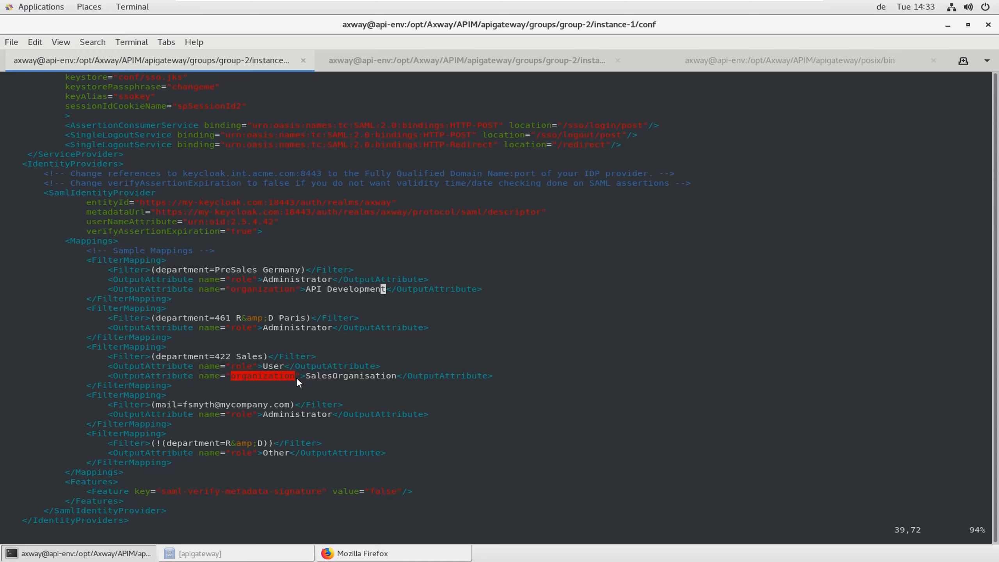
key(k)
key(k)
key(k)
key(j)
key(h)
key(h)
key(h)
key(h)
key(h)
key(h)
key(h)
key(h)
key(h)
key(h)
key(h)
key(h)
key(h)
key(h)
key(h)
key(h)
key(h)
key(h)
key(h)
key(h)
key(h)
key(h)
key(j)
key(k)
key(k)
key(k)
Switch to the second terminal tab with a shell prompt in the conf folder
click(446, 63)
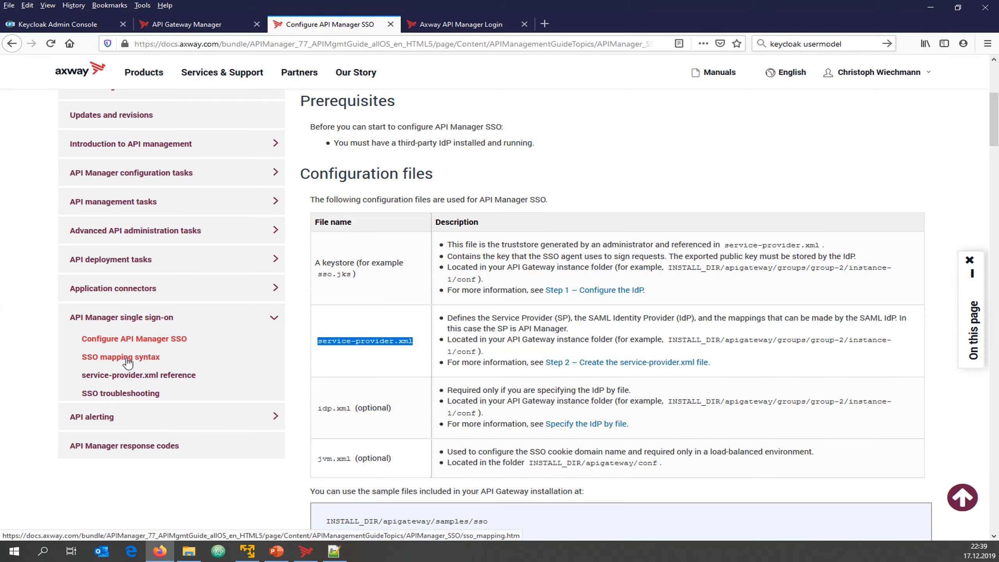
mouse_move(248, 552)
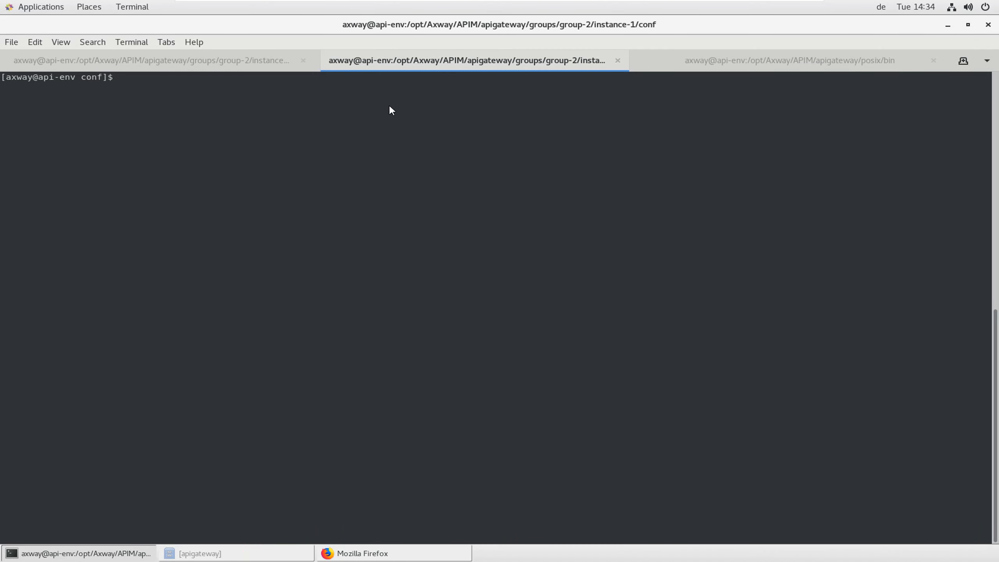
List the conf folder, open service-provider-prep.xml in vi, and select its RenameMapping lines
text(ls)
key(Return)
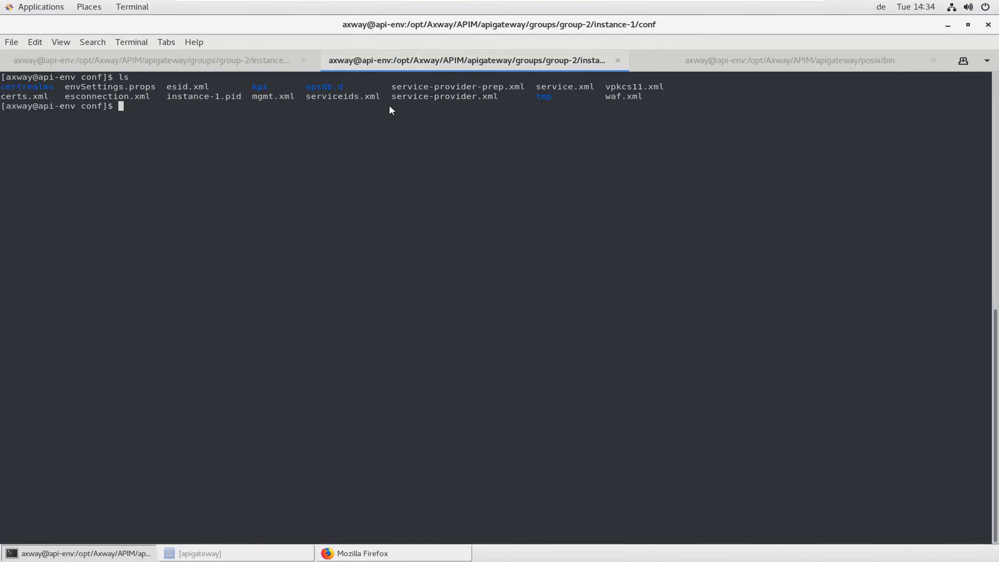
double_click(509, 87)
key(ctrl+c)
text(vi)
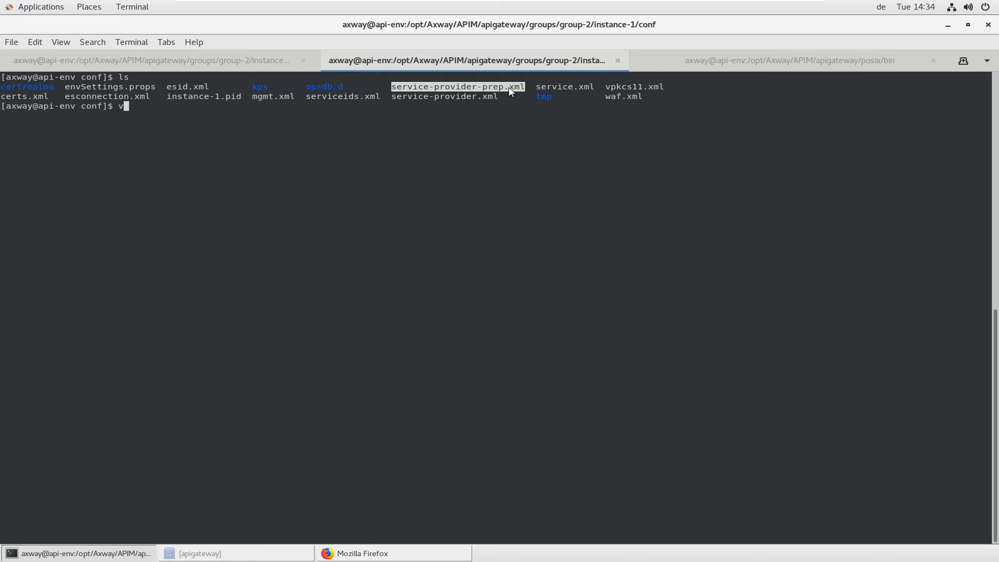
middle_click(510, 91)
key(Return)
key(Down)
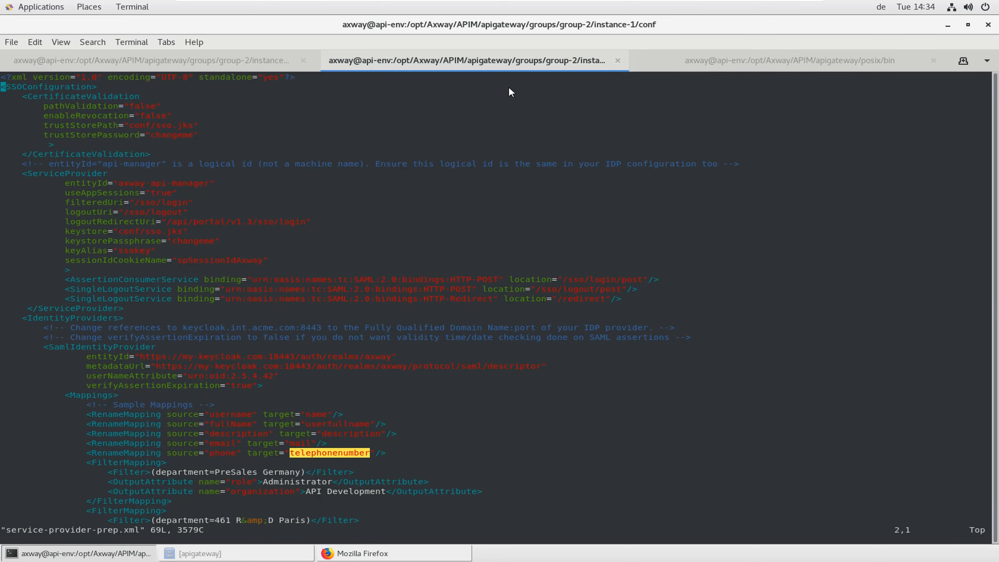
drag(390, 453, 1, 415)
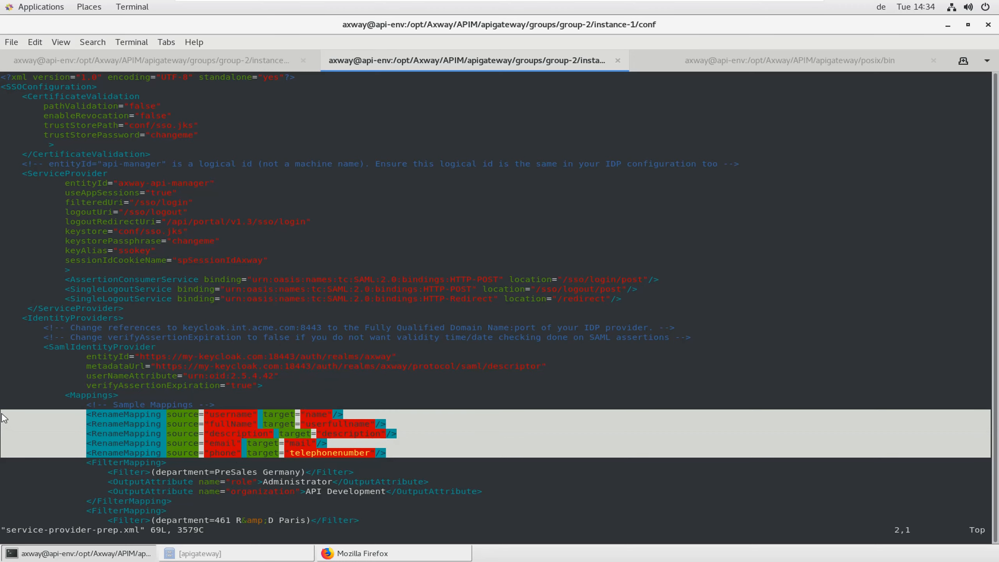
Paste the five RenameMapping lines below the Sample Mappings comment in service-provider.xml
click(146, 63)
key(Up)
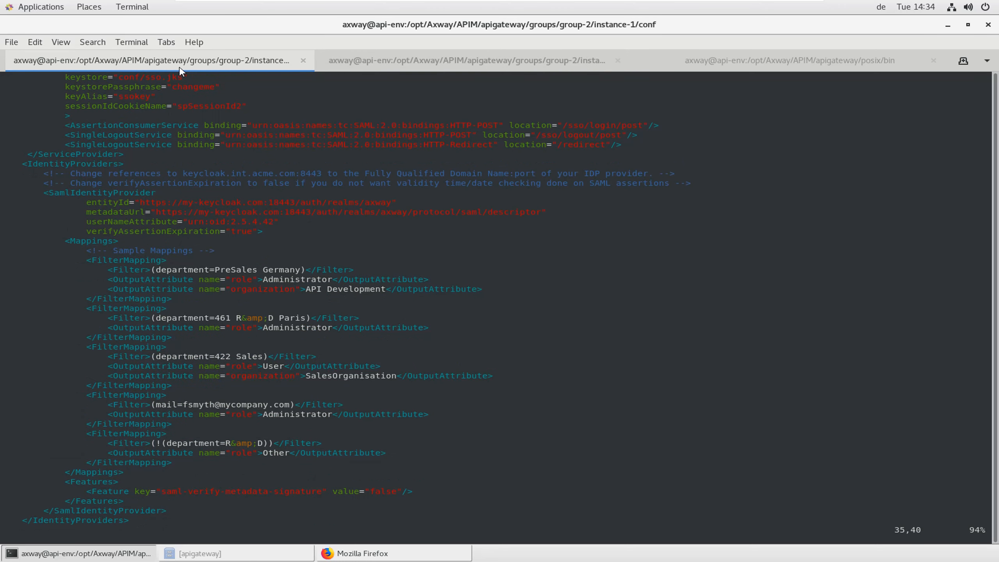
key(o)
text(<RenameMapping source="username" target="name"/> <RenameMapping source="fullName" target="userfullname"/> <RenameMapping source="description" target="description"/> <RenameMapping source="email" target="mail"/> <RenameMapping source="phone" target="telephonenumber"/>)
key(Escape)
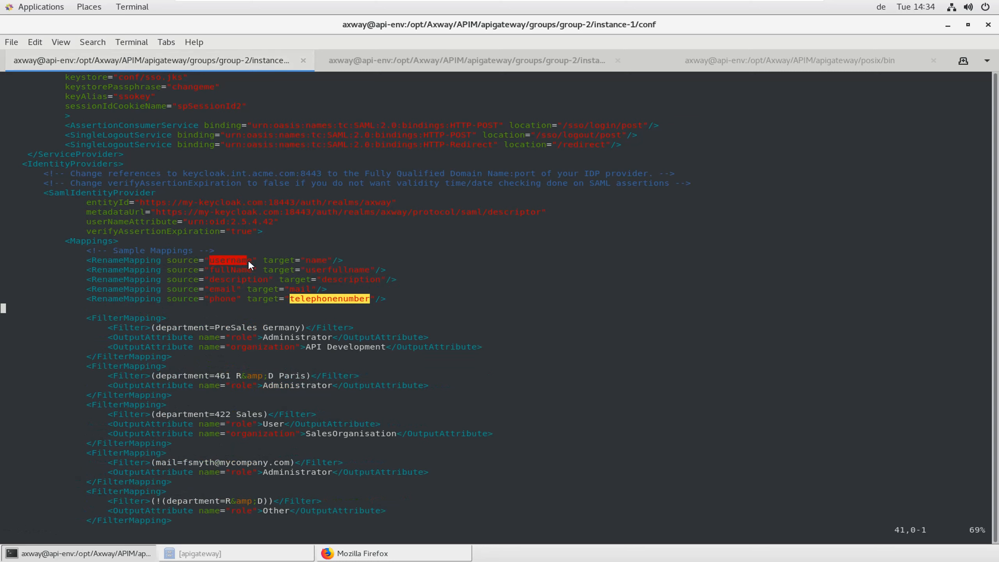
drag(306, 261, 328, 264)
drag(215, 270, 244, 274)
drag(311, 270, 344, 271)
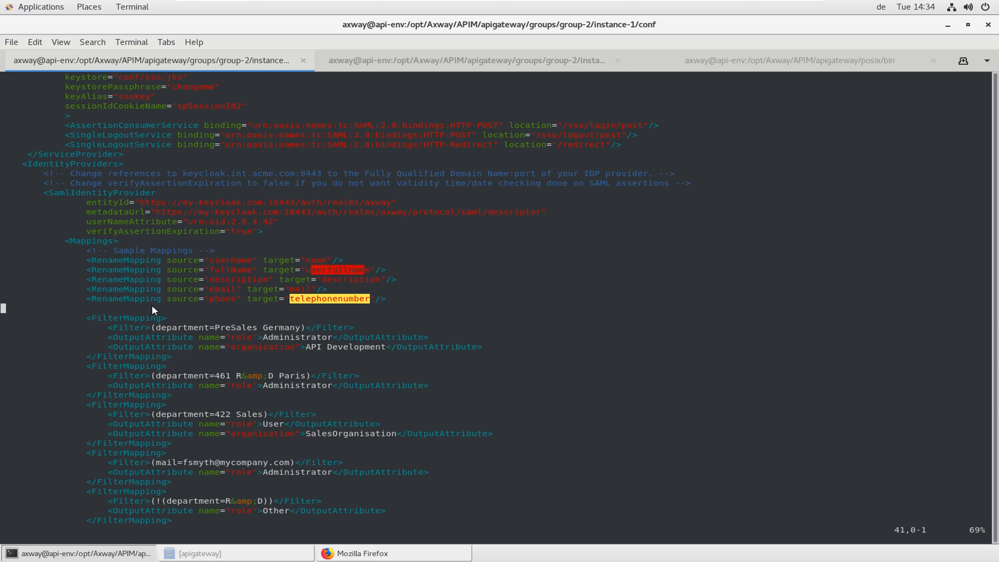
Save service-provider.xml and exit vi with :wq
text(:wq!)
key(BackSpace)
key(BackSpace)
key(Down)
key(Down)
key(Down)
key(Down)
key(Down)
key(Down)
key(Down)
key(Down)
key(Down)
key(Down)
key(Down)
key(Down)
key(Down)
key(Down)
key(Down)
key(Down)
key(Down)
key(Down)
key(Down)
key(Down)
key(Up)
key(Up)
key(Up)
key(Up)
key(Up)
key(Up)
key(Up)
key(Up)
key(Up)
key(Up)
key(Up)
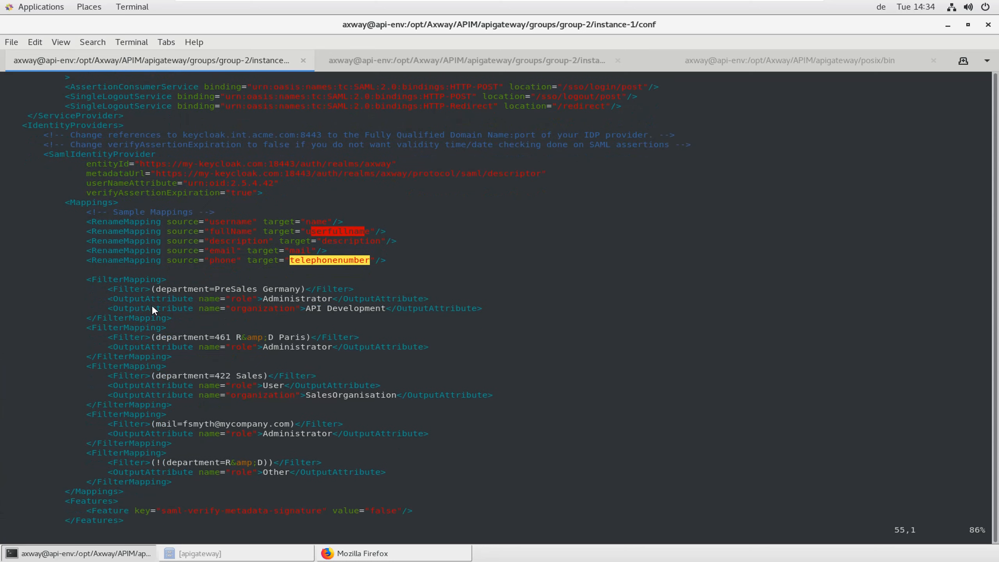
key(Down)
key(Down)
text(:wq)
key(Return)
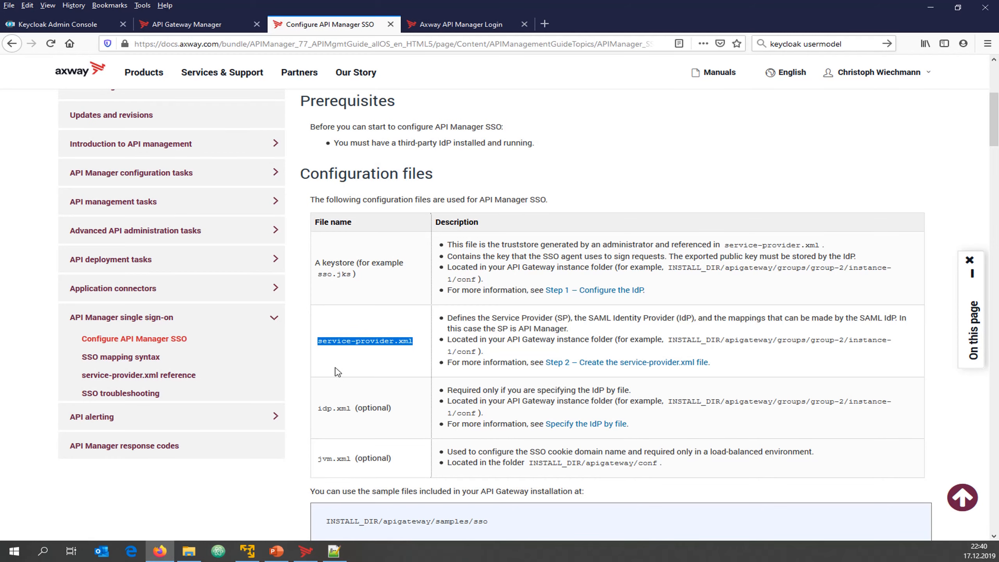
Scroll to Step 1 – Configure the IdP and copy its keytool -genkey command
scroll(337, 372, down, 10)
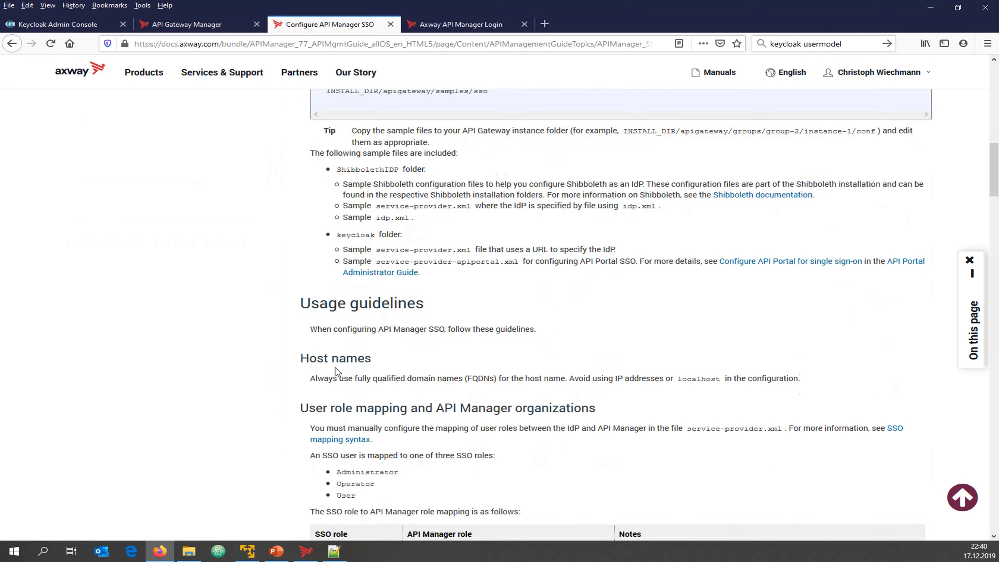
scroll(336, 371, down, 6)
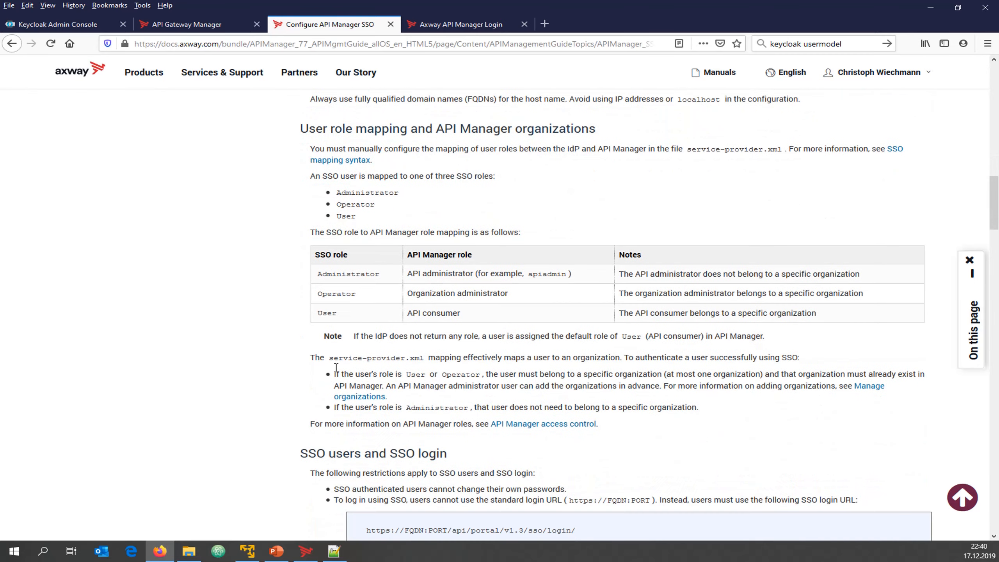
scroll(337, 367, down, 8)
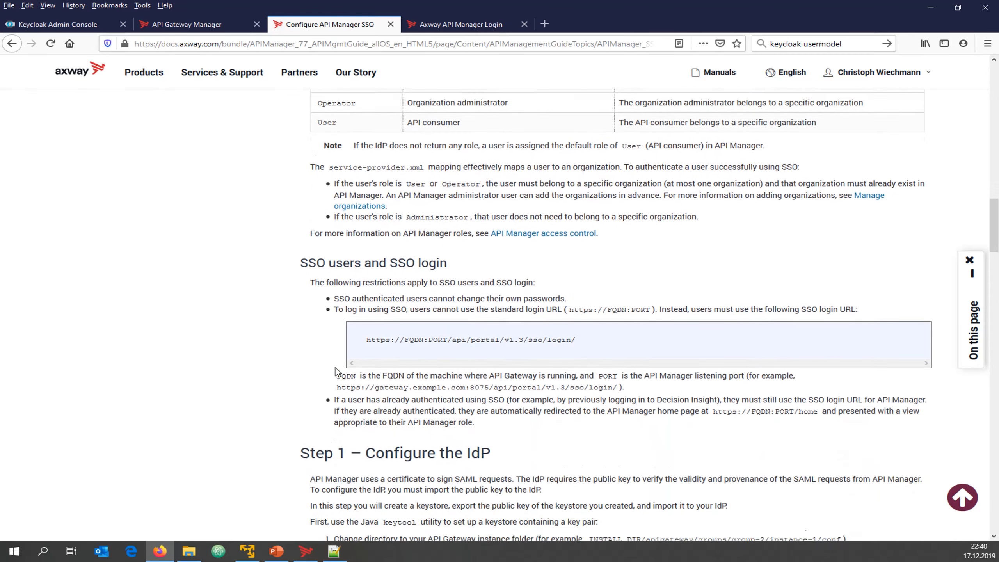
scroll(337, 367, down, 4)
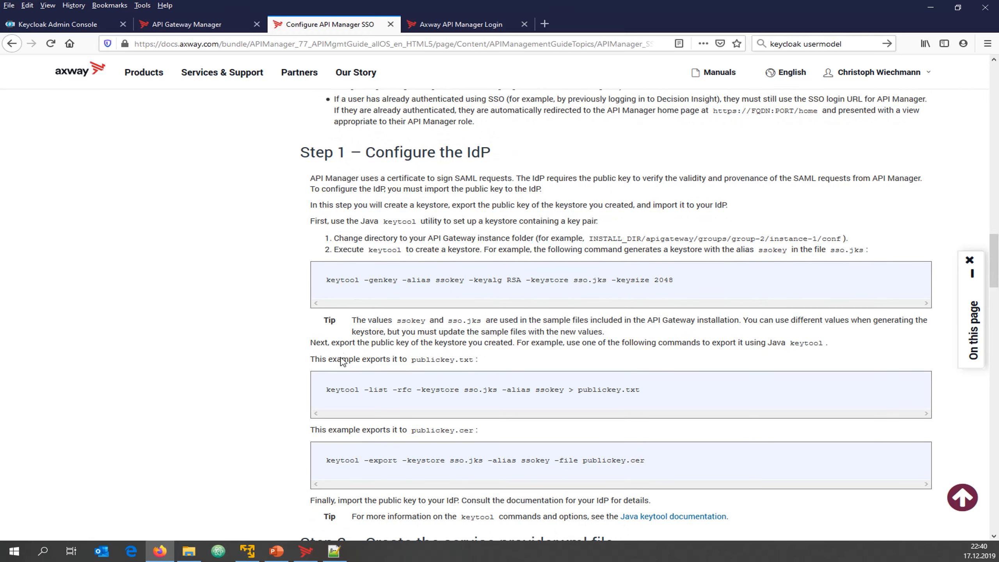
drag(325, 280, 675, 279)
key(ctrl+c)
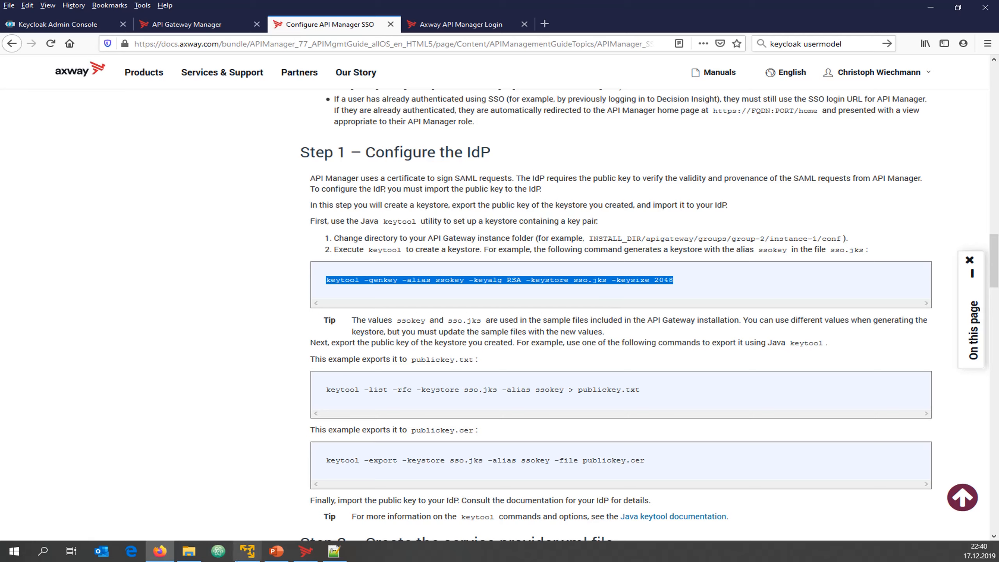
click(247, 551)
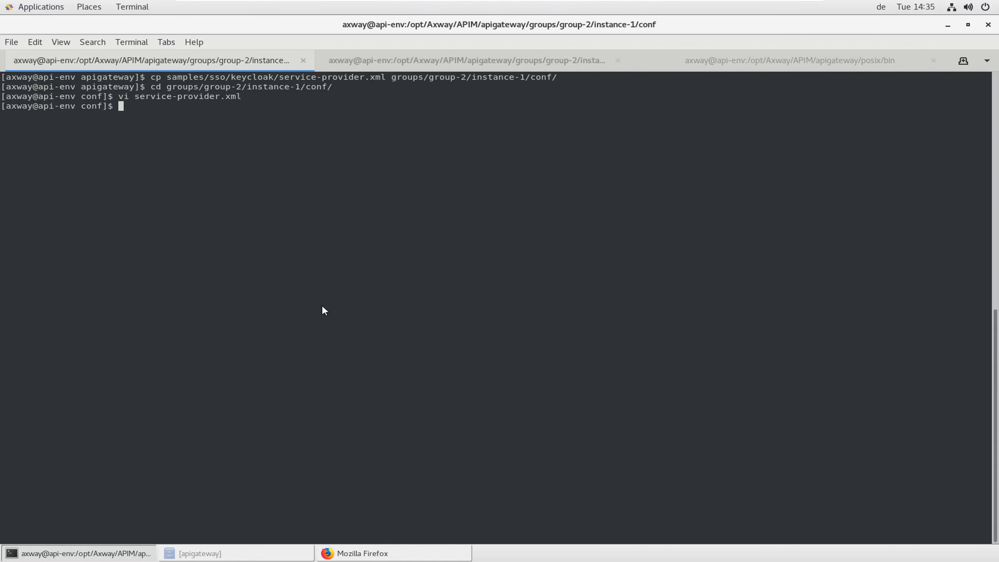
Run the pasted keytool -genkey command, confirm the keystore password, and enter the owner's full name
key(ctrl+shift+v)
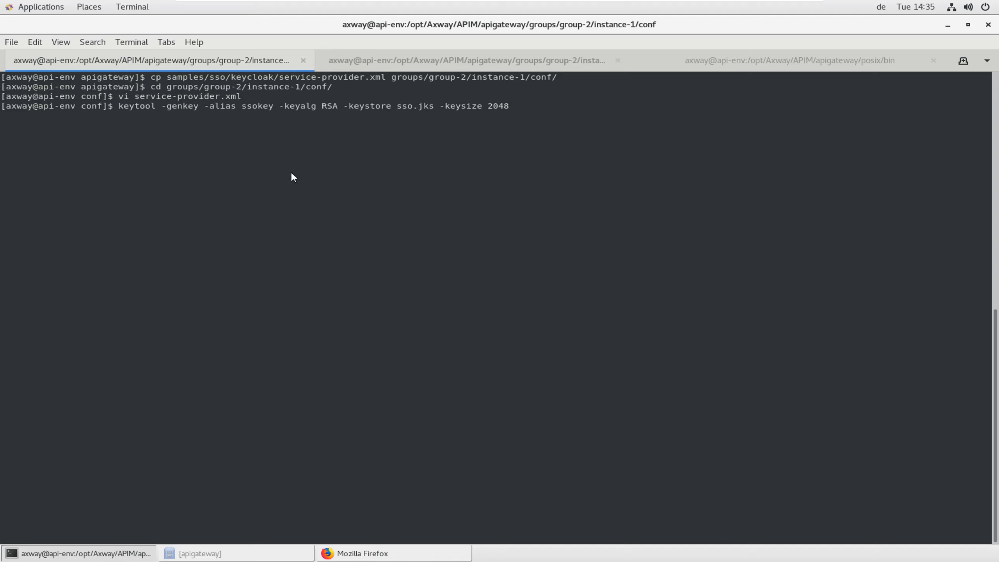
key(Return)
key(Return)
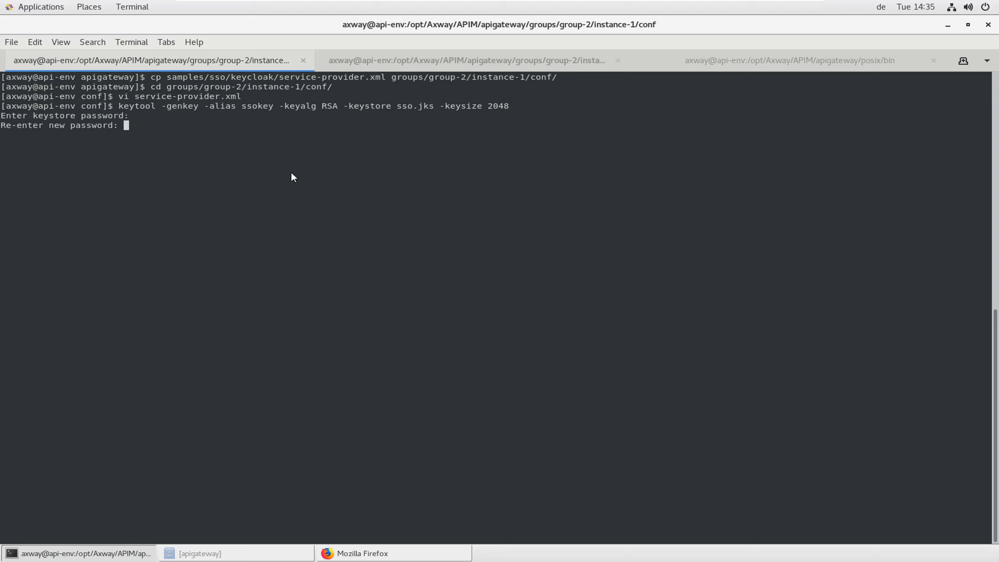
key(Return)
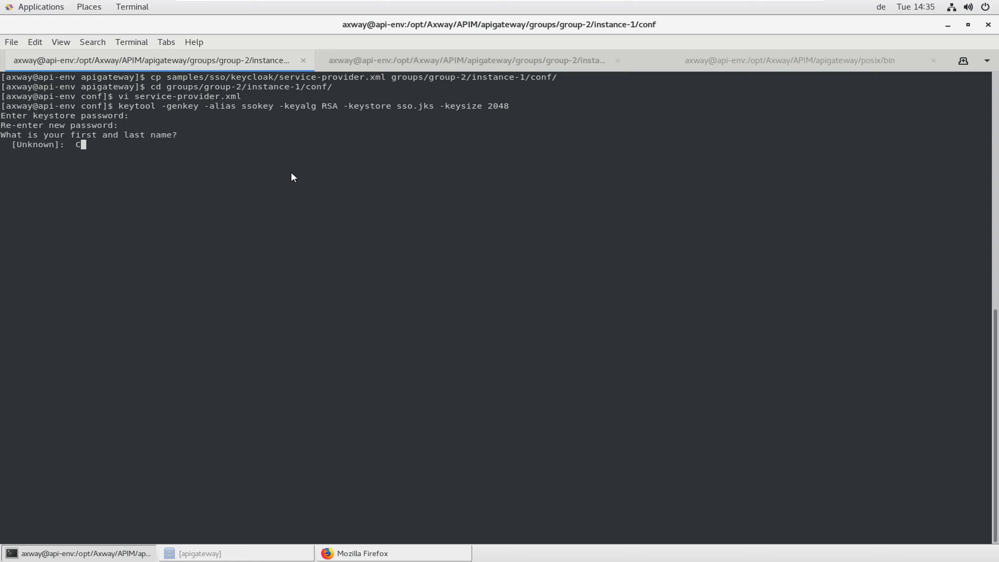
text(n)
key(Return)
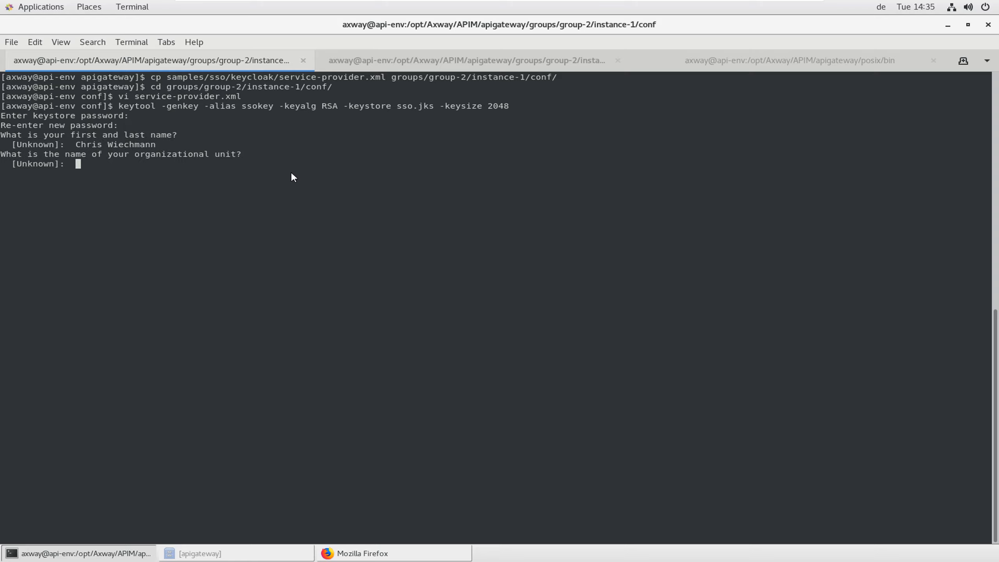
Enter unit Pre-Sales, organization Axway, city and state Berlin, country DE, and confirm with yes
text(Pre-Sales)
key(Return)
text(Axway)
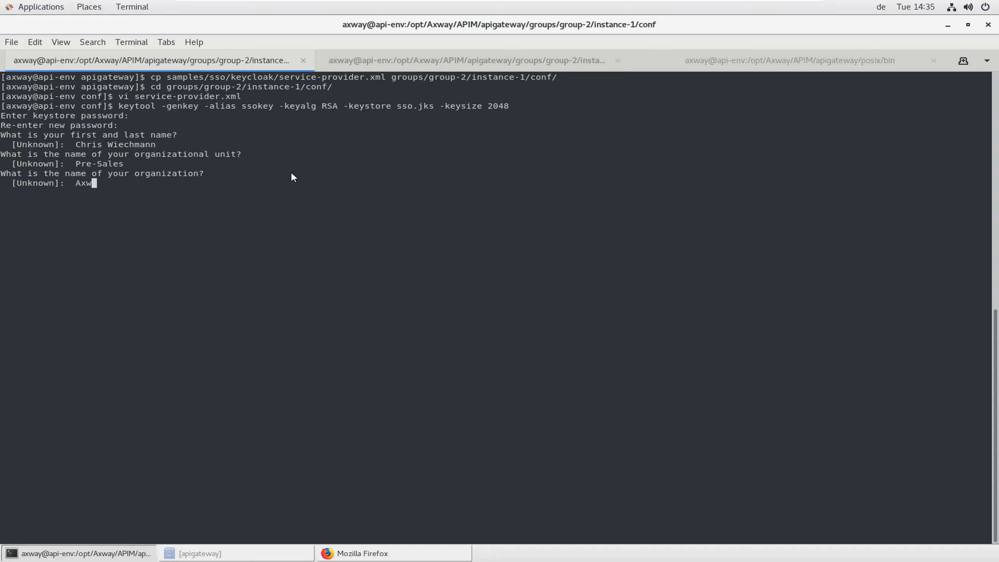
key(Return)
text(Berlin)
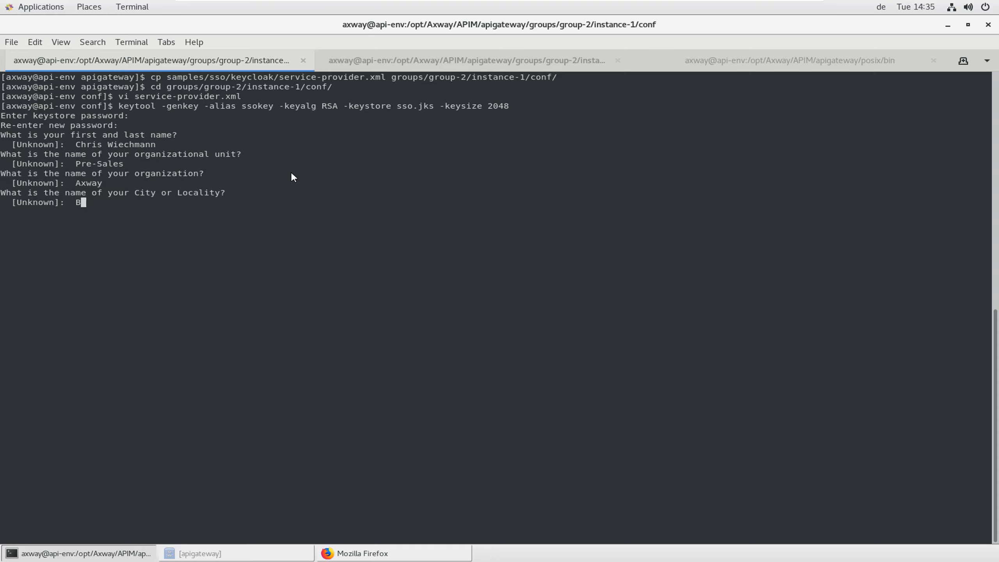
key(Return)
text(Berlin)
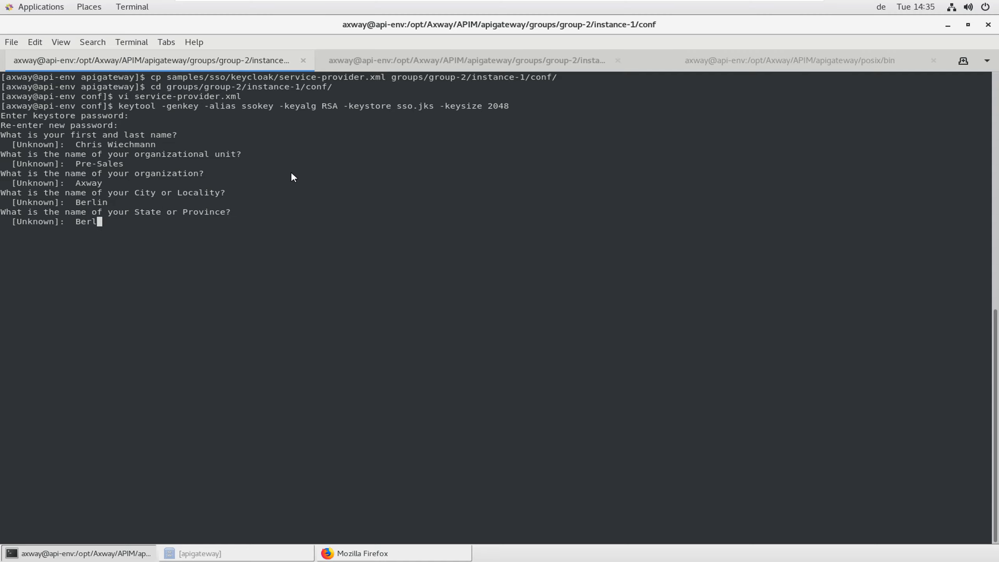
key(Return)
text(DE)
key(Return)
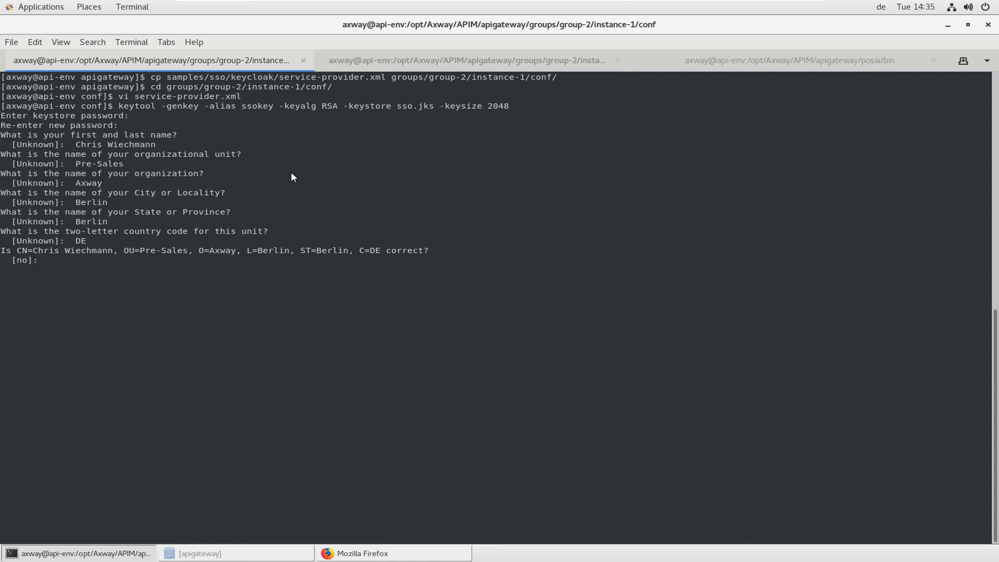
text(yes)
key(Return)
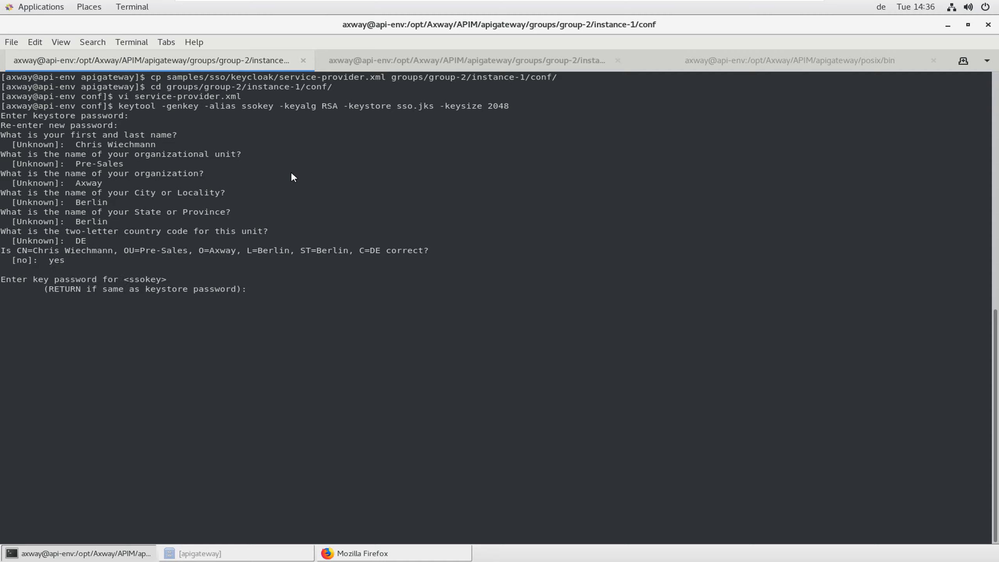
Reuse the keystore password for the key and confirm sso.jks exists with ls -ltr
key(Return)
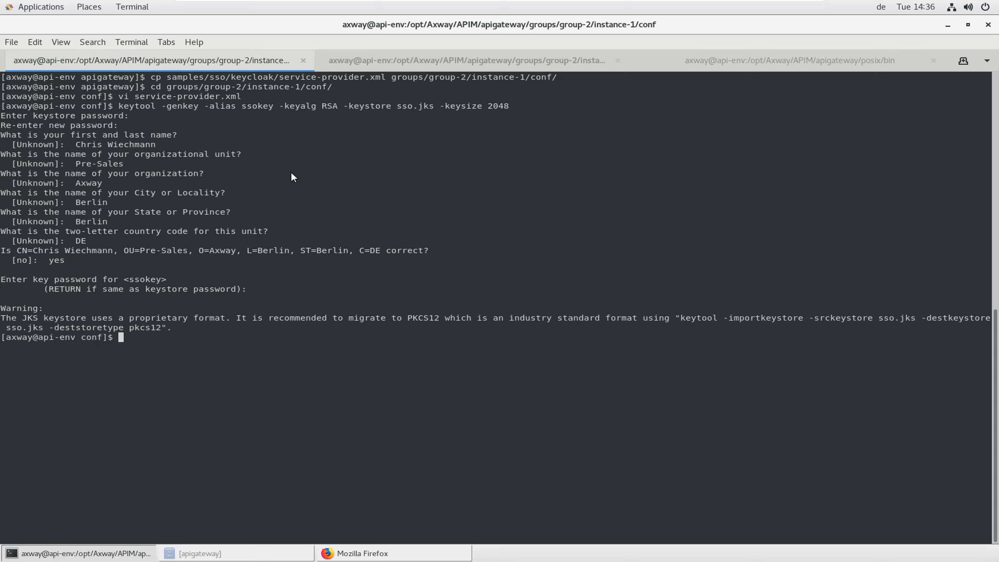
text(ls -ltr)
key(Return)
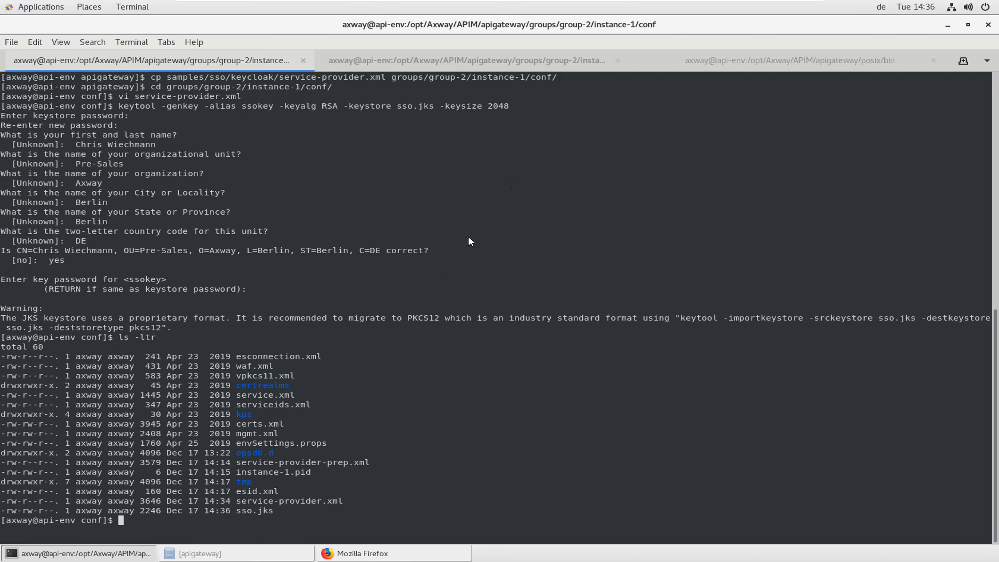
double_click(258, 511)
Open the Keycloak page's site certificate details and start exporting it
click(395, 555)
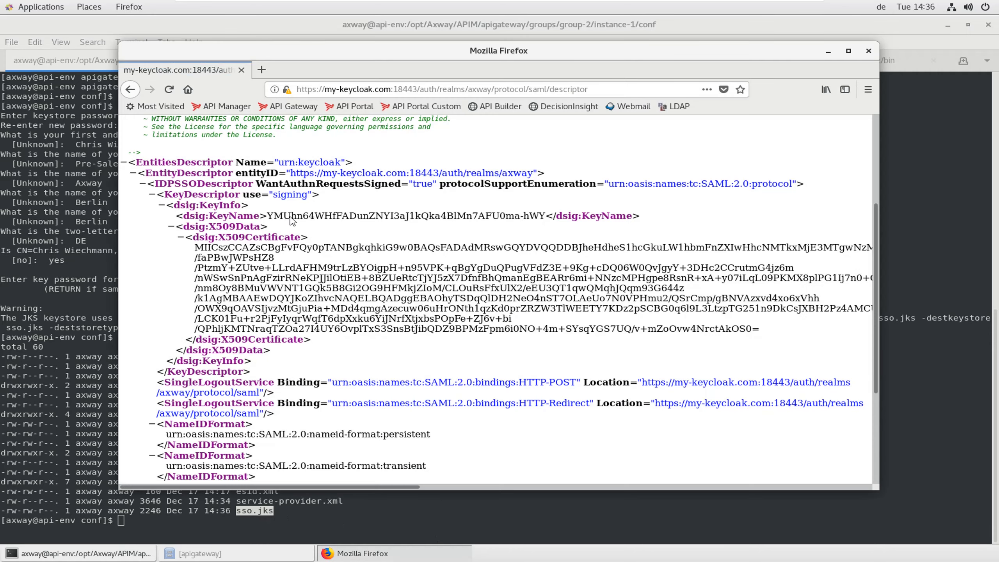
click(287, 90)
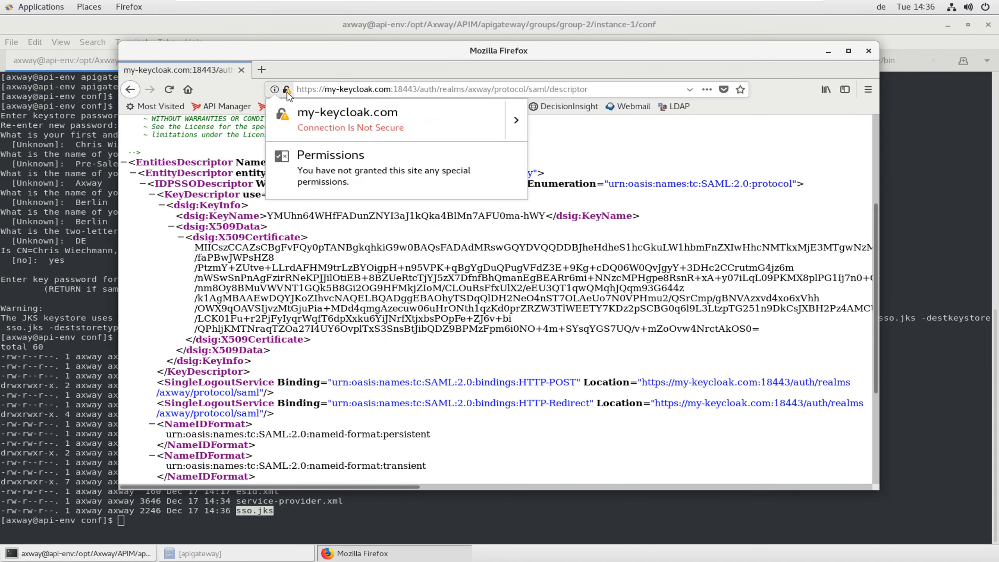
click(522, 125)
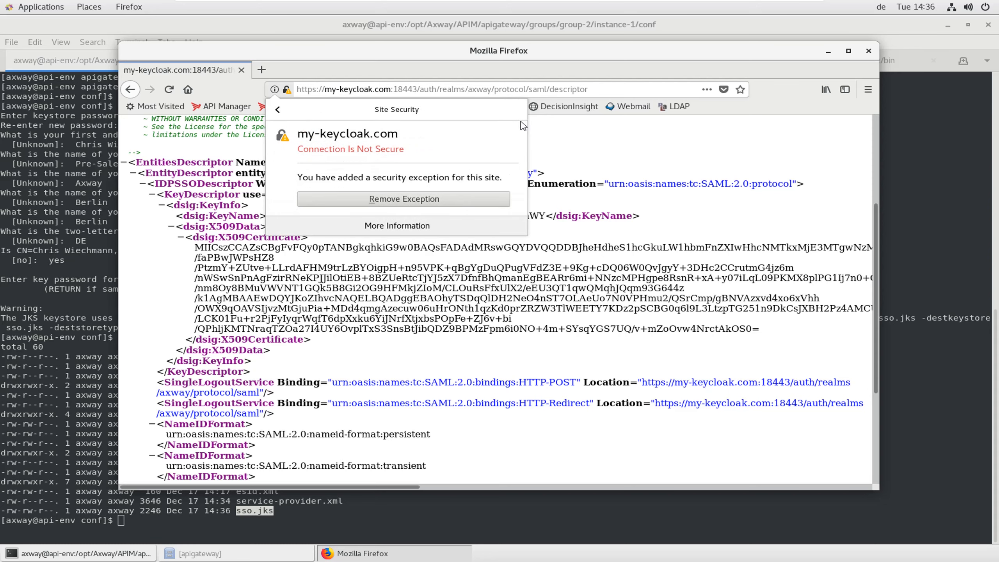
click(440, 231)
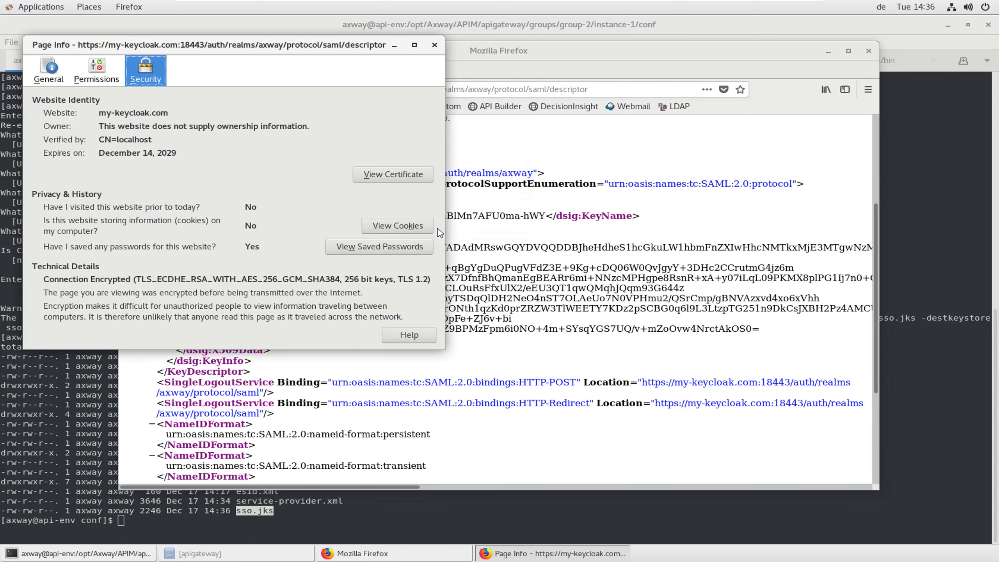
click(396, 177)
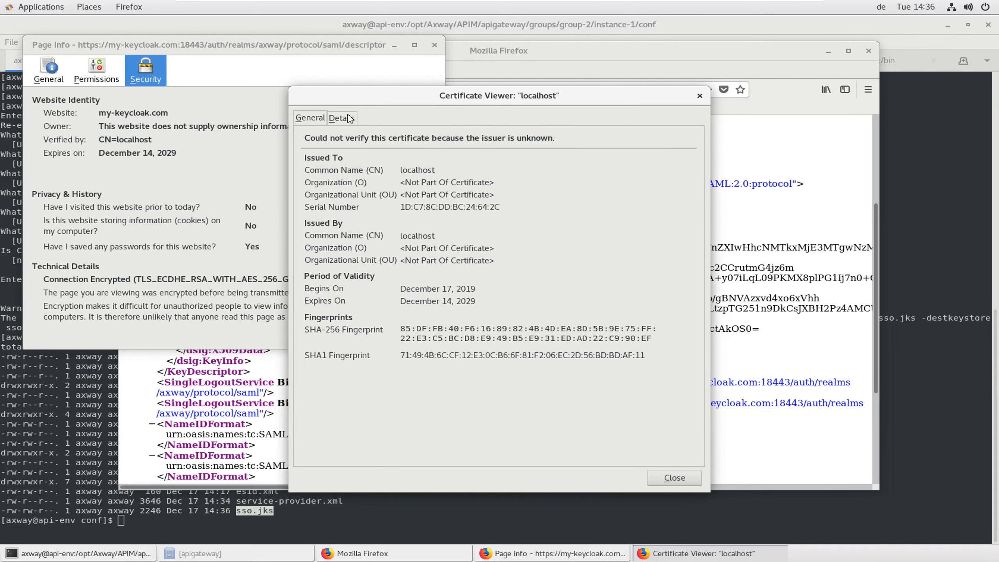
click(350, 119)
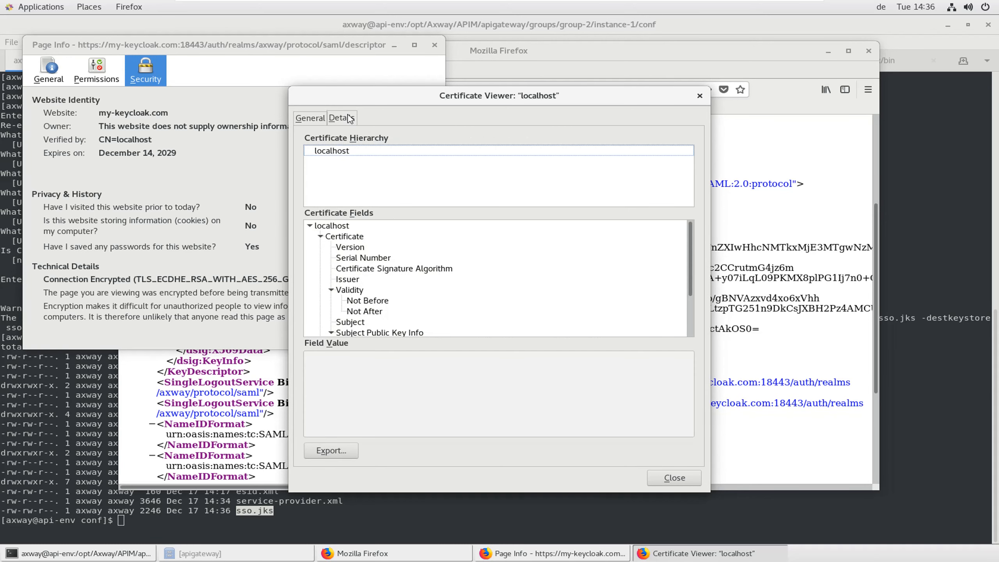
click(330, 451)
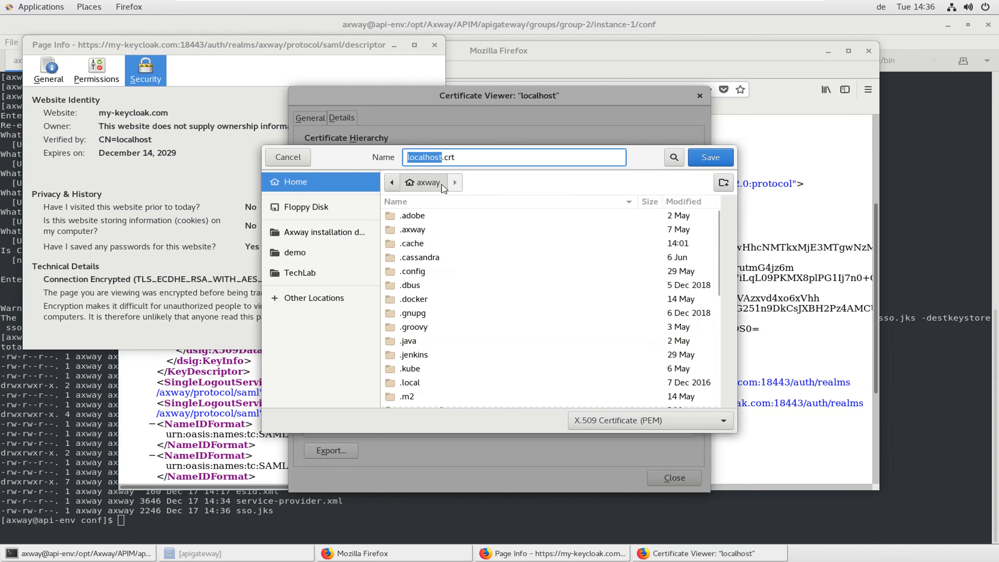
Browse to the APIM/apigateway/groups/group-2/instance-1/conf folder as the export location
click(342, 233)
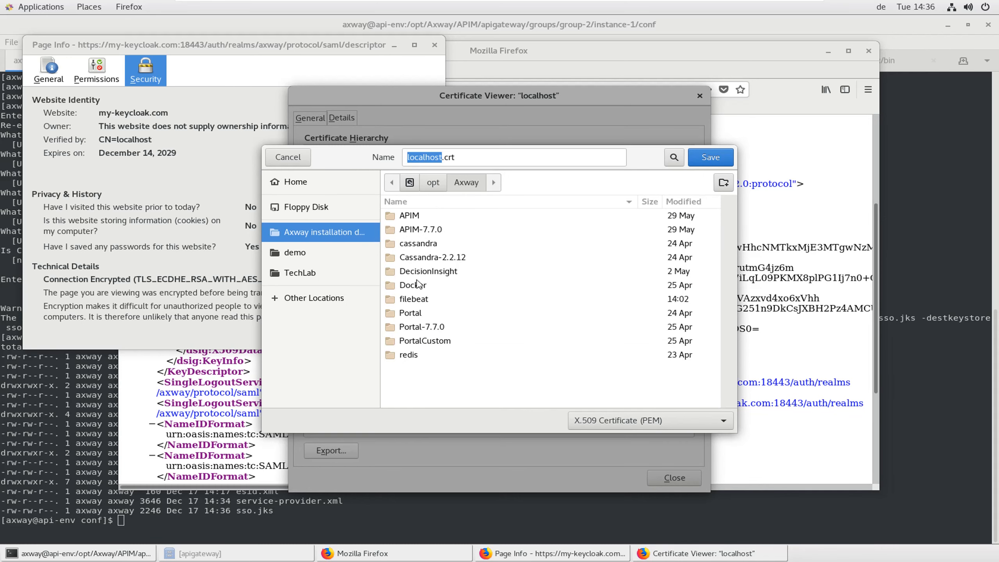
double_click(416, 217)
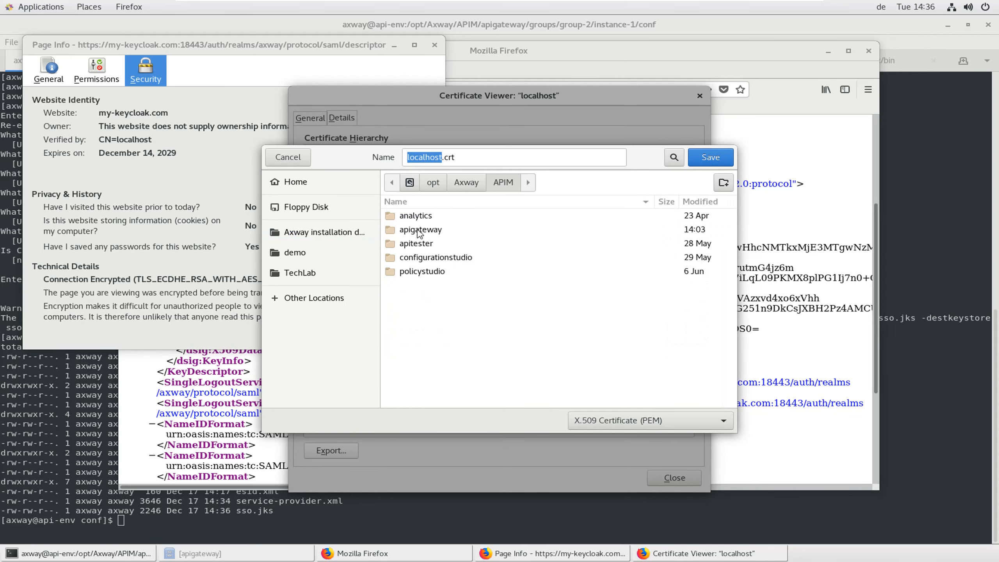
double_click(419, 231)
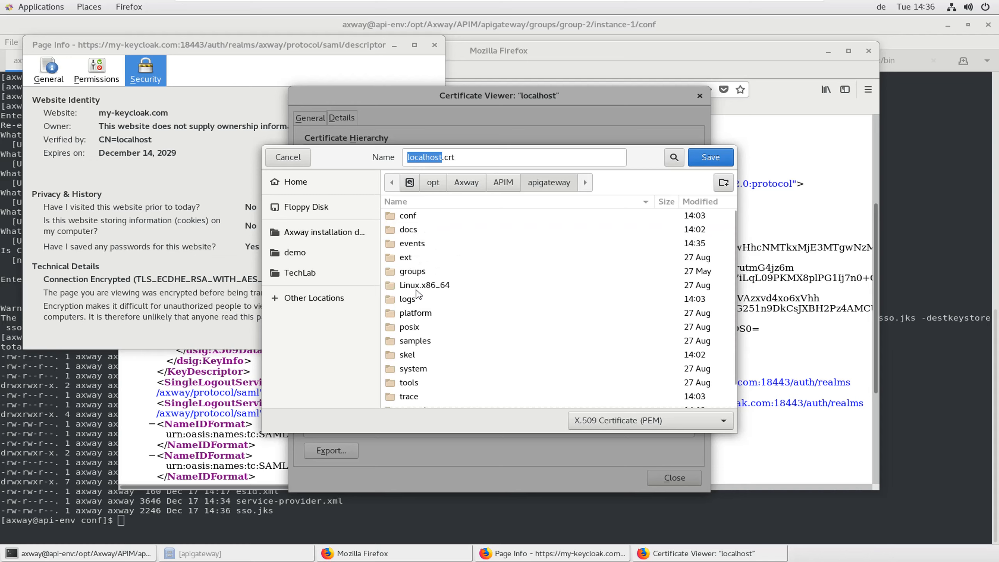
double_click(412, 272)
double_click(423, 233)
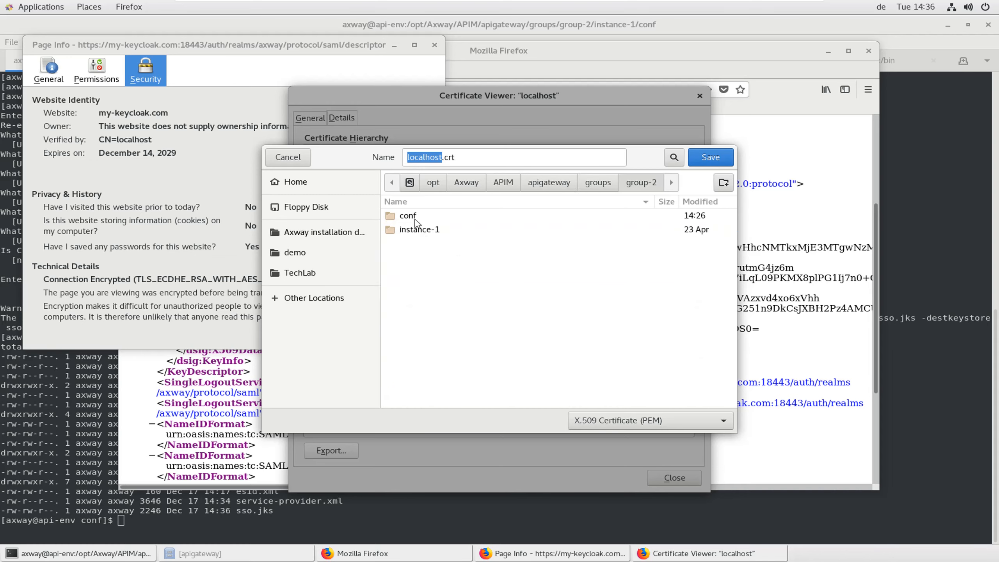
double_click(418, 230)
double_click(409, 216)
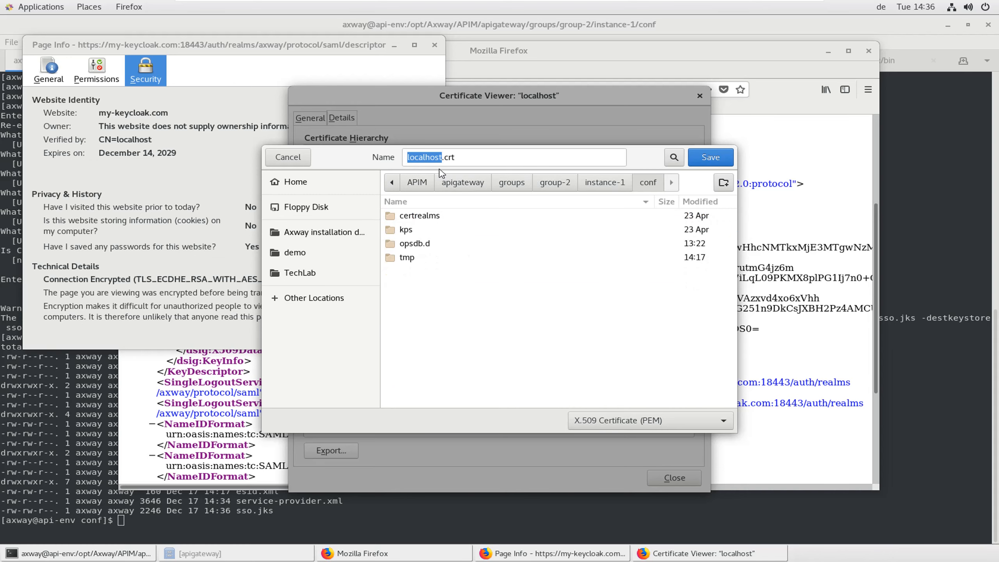
Save the certificate as my-keycloak.crt and close the certificate and security windows
click(448, 160)
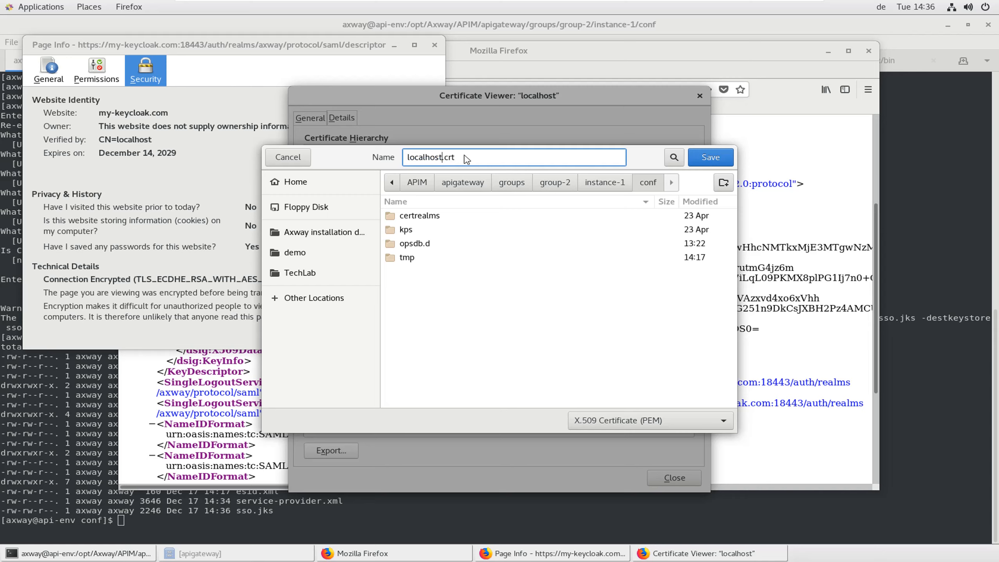
key(shift+Home)
text(my-)
text(cloak)
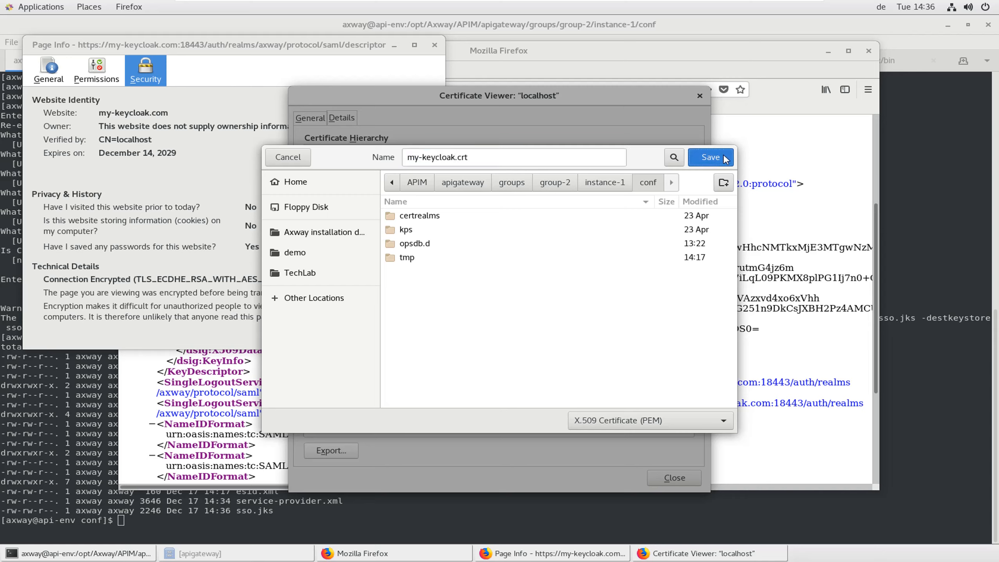
click(710, 157)
click(674, 477)
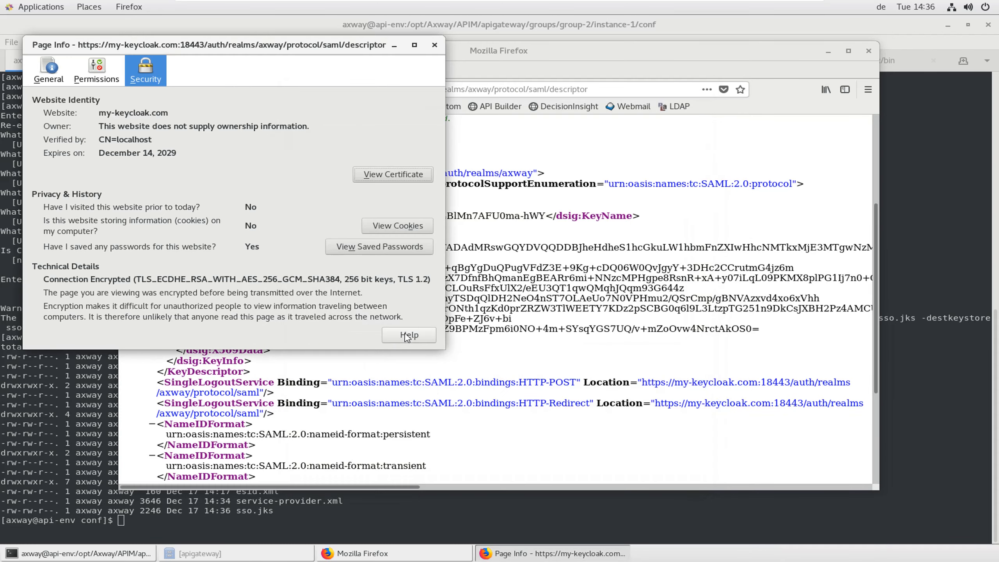
click(434, 45)
List the directory in the terminal to confirm my-keycloak.crt was exported
click(42, 485)
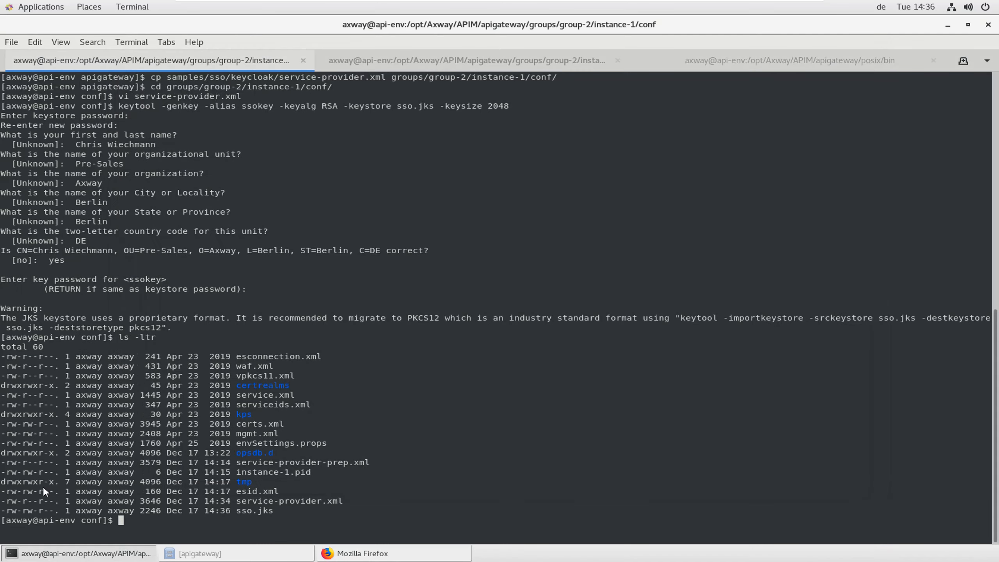
text(ls -ltr)
key(Return)
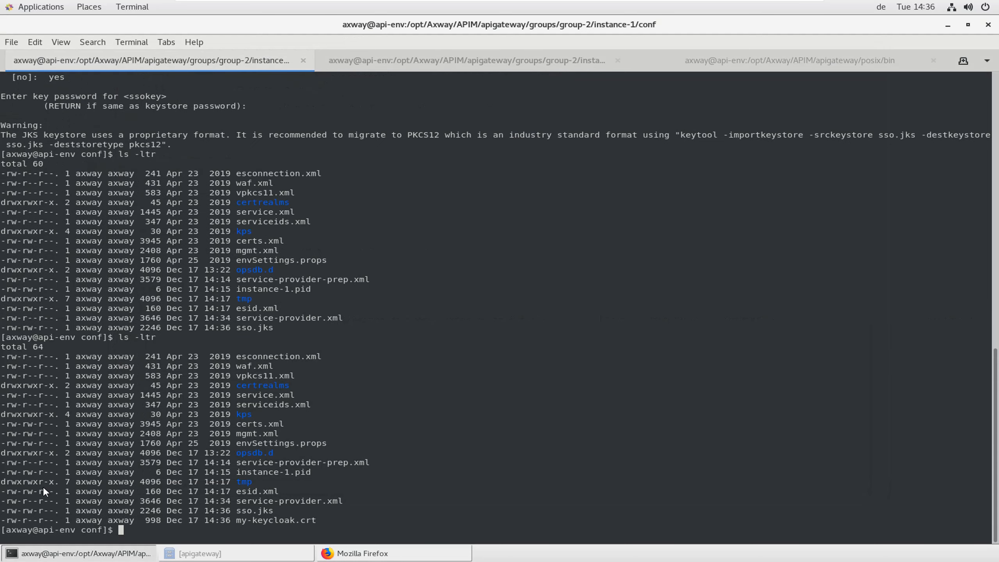
double_click(256, 522)
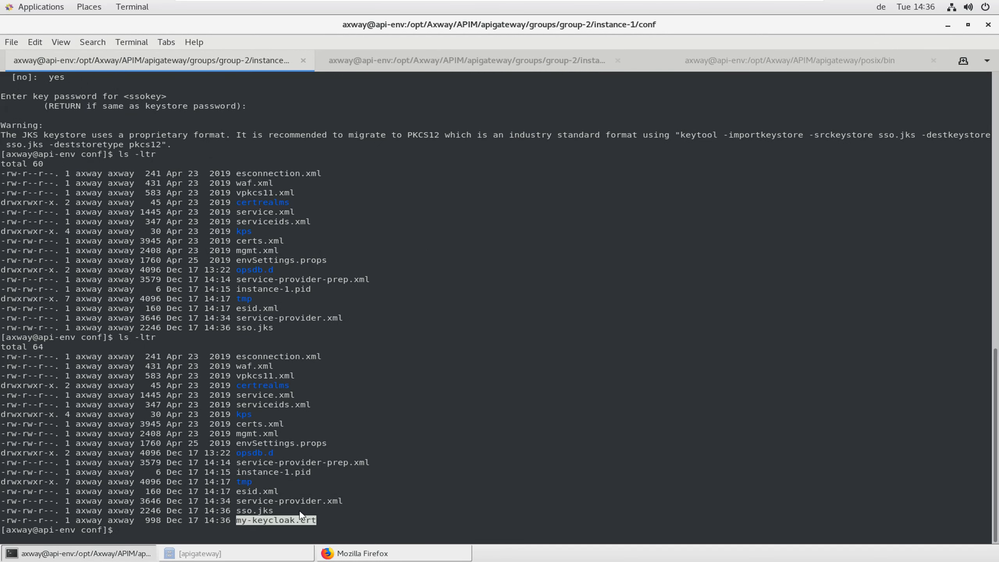
Show keytool's command list and try a bare -importcert, aborting at the password prompt
text(keytool)
key(Return)
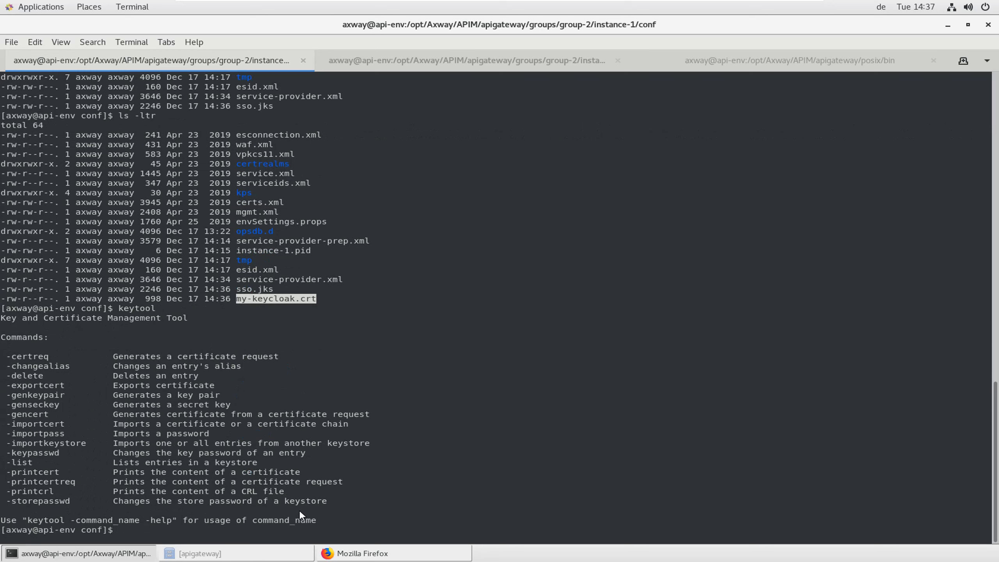
text(keytool)
double_click(36, 425)
middle_click(37, 426)
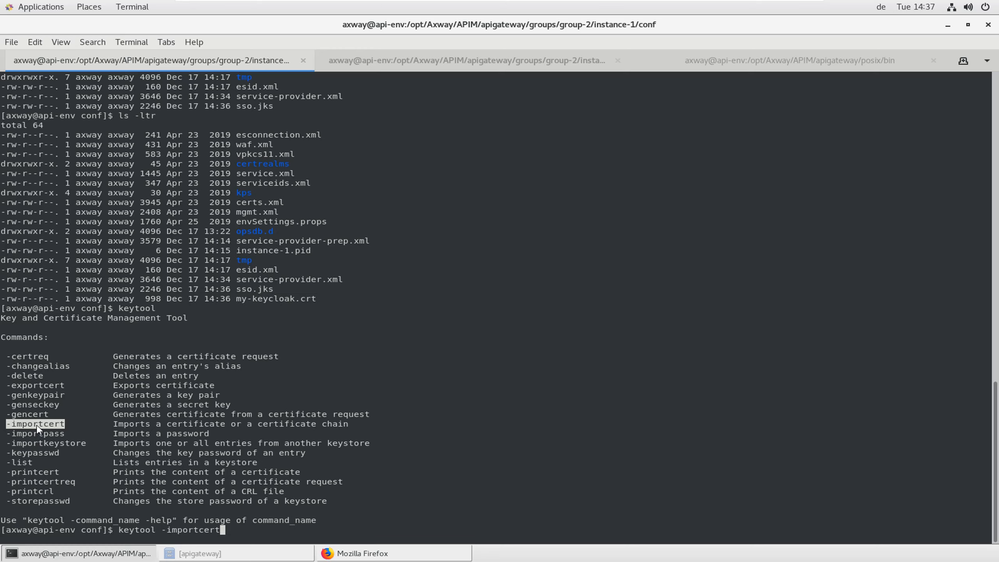
key(Return)
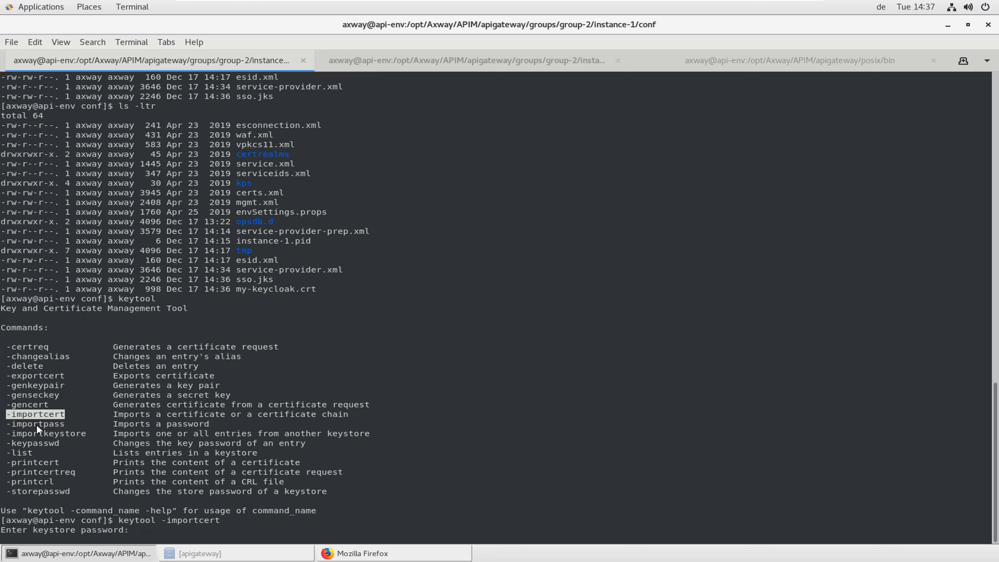
key(ctrl+c)
key(Return)
Display the keytool -importcert help to see its available options
key(Up)
text(-h)
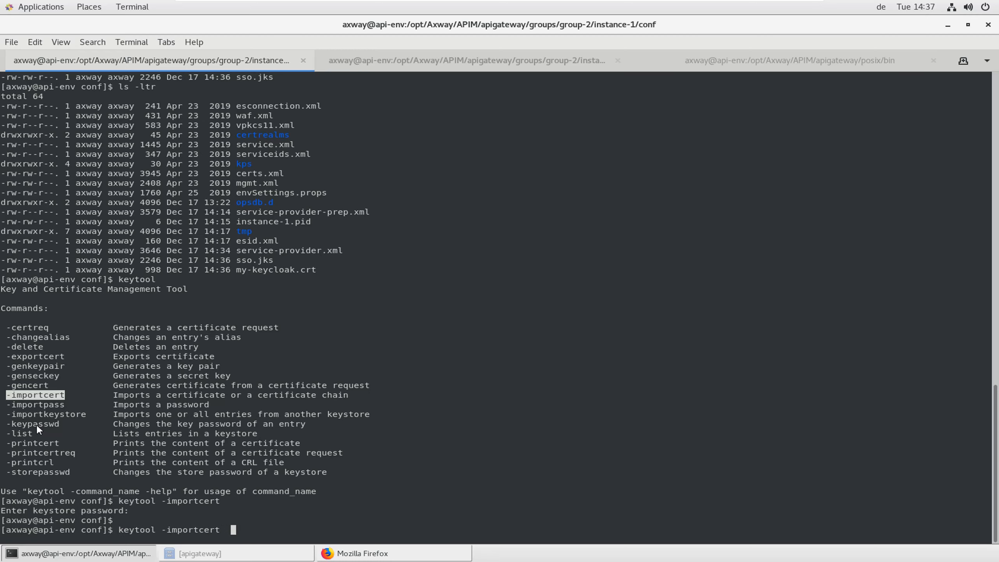
key(Return)
key(Up)
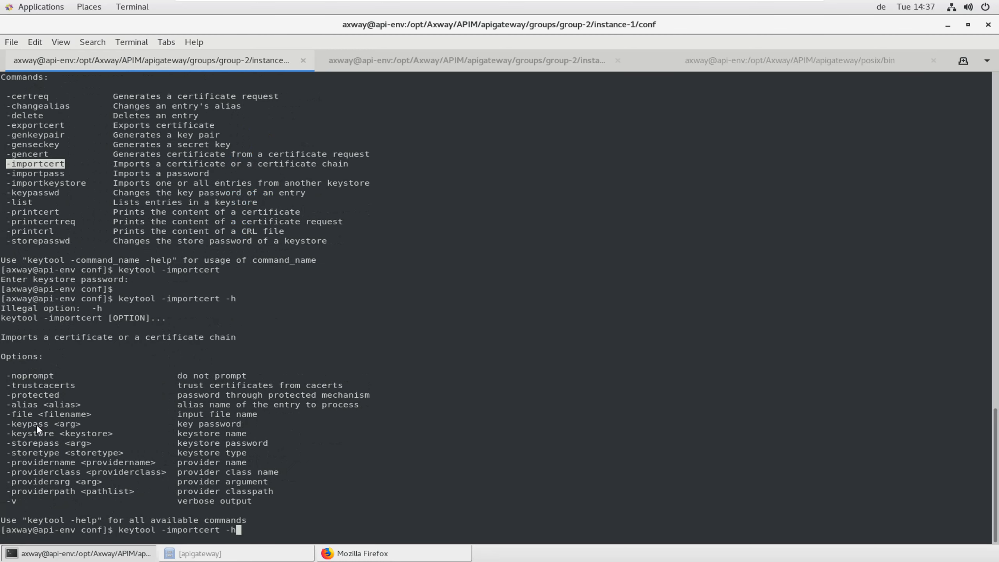
key(ctrl+c)
text(ls)
key(Return)
key(Up)
key(Up)
key(BackSpace)
key(BackSpace)
key(BackSpace)
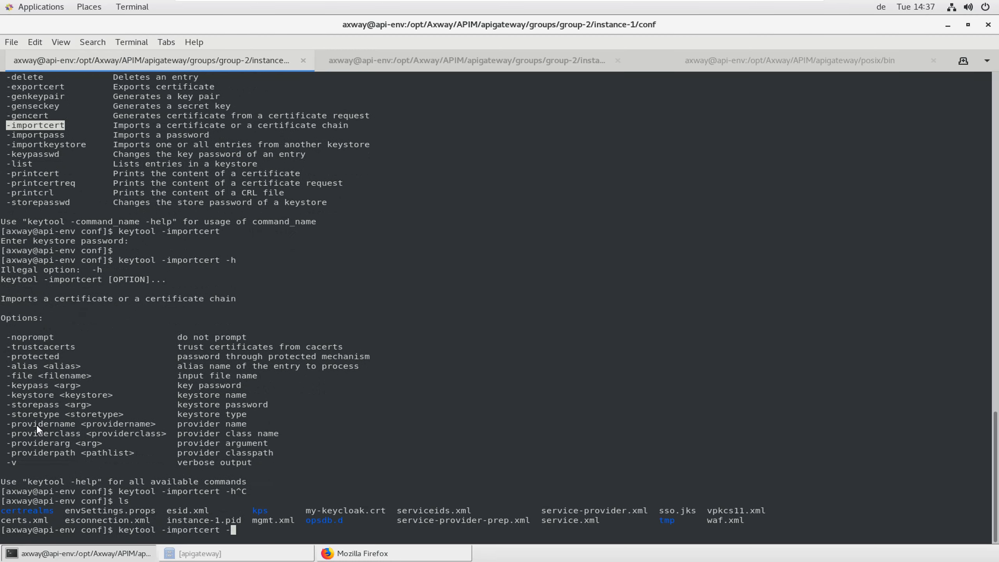
Build the import command with -alias my-keycloak and -file my-keycloak.crt
double_click(24, 366)
middle_click(26, 369)
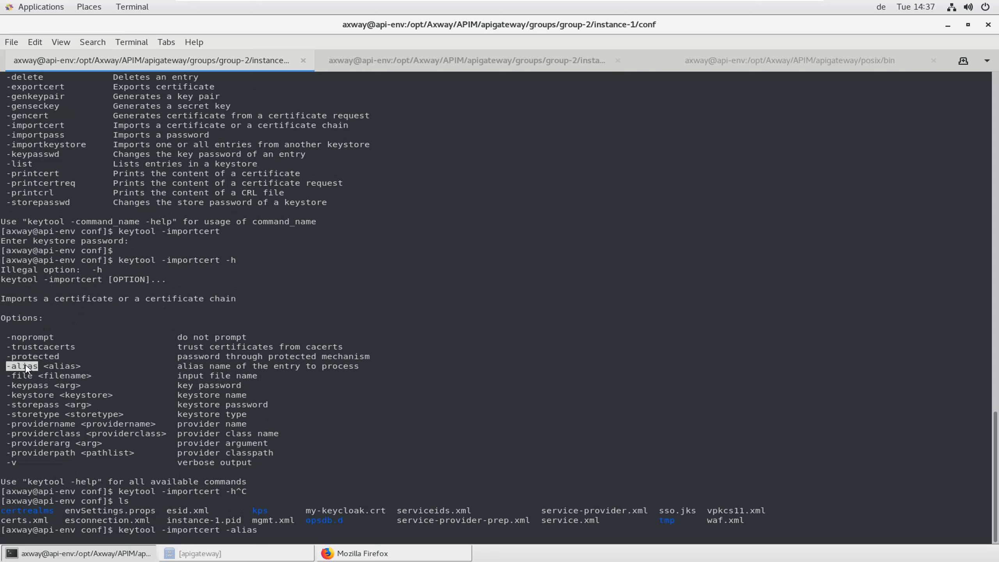
text(my-keycloak)
double_click(22, 376)
middle_click(21, 375)
text(my)
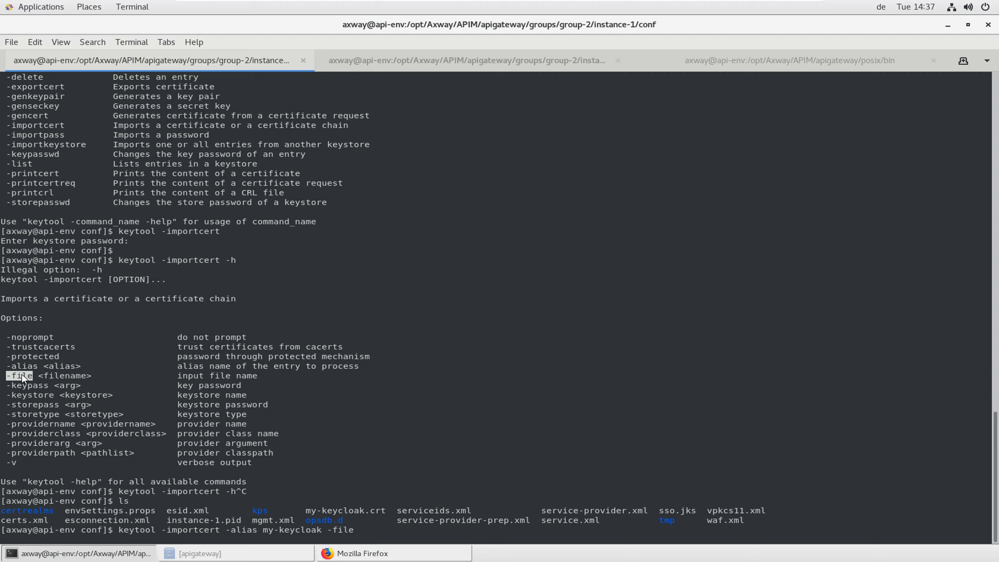
key(BackSpace)
key(Tab)
Add -storepass with the store password and the -keystore option to the command
double_click(31, 387)
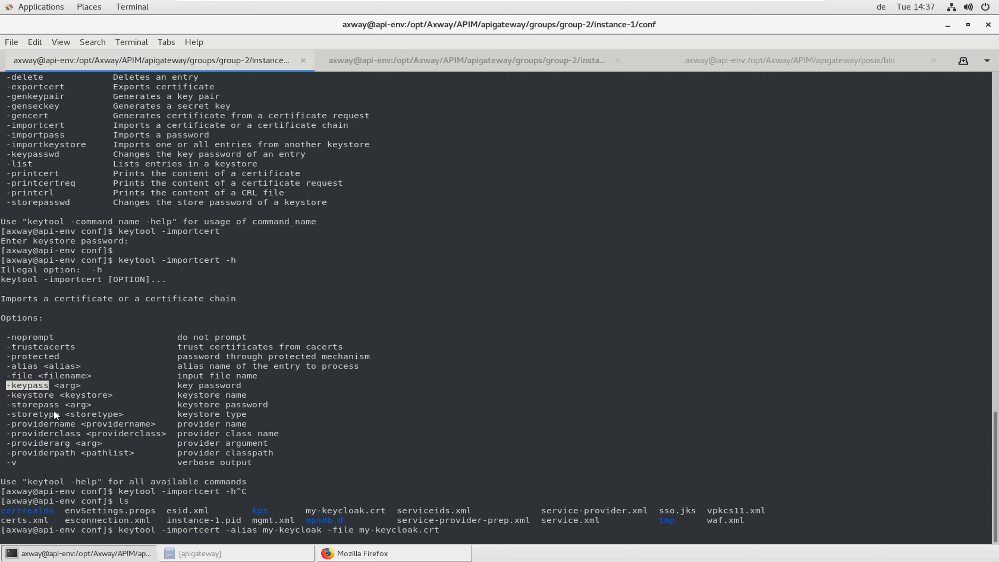
click(38, 408)
double_click(32, 404)
middle_click(32, 403)
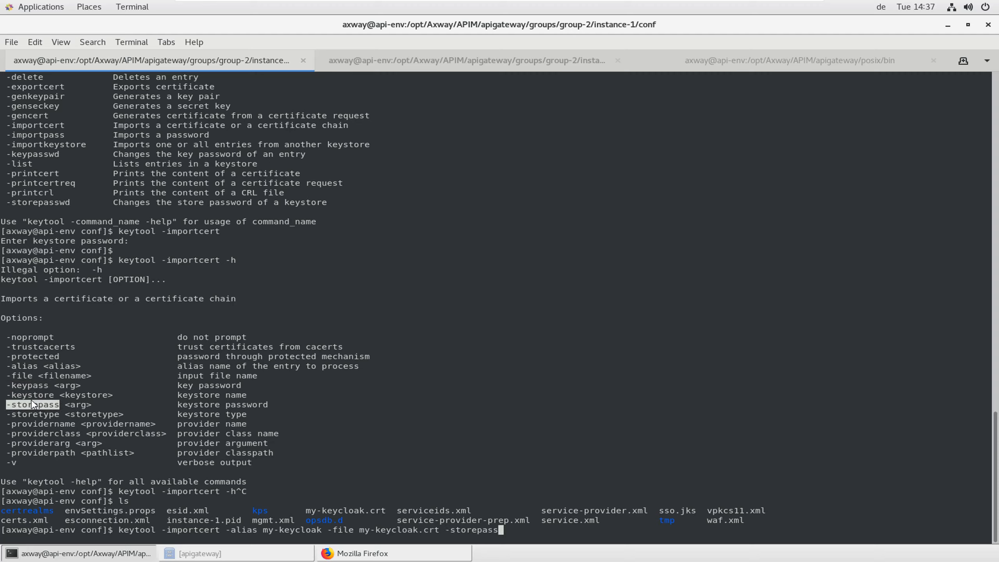
text(changeme)
double_click(29, 395)
middle_click(30, 399)
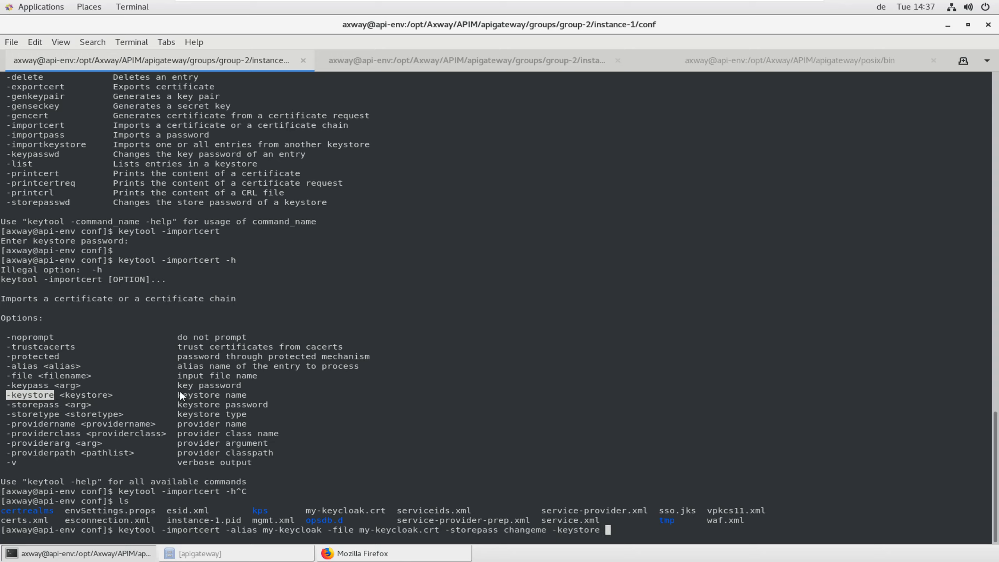
text(s)
key(BackSpace)
Target sso.jks as the keystore, run the import and answer yes to trust the certificate
double_click(671, 511)
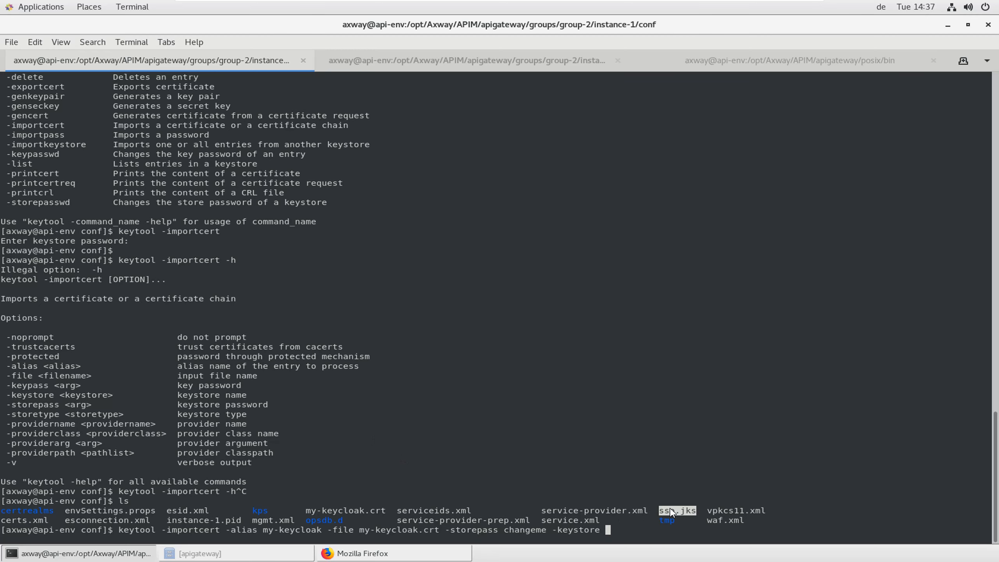
middle_click(671, 511)
key(Return)
text(y)
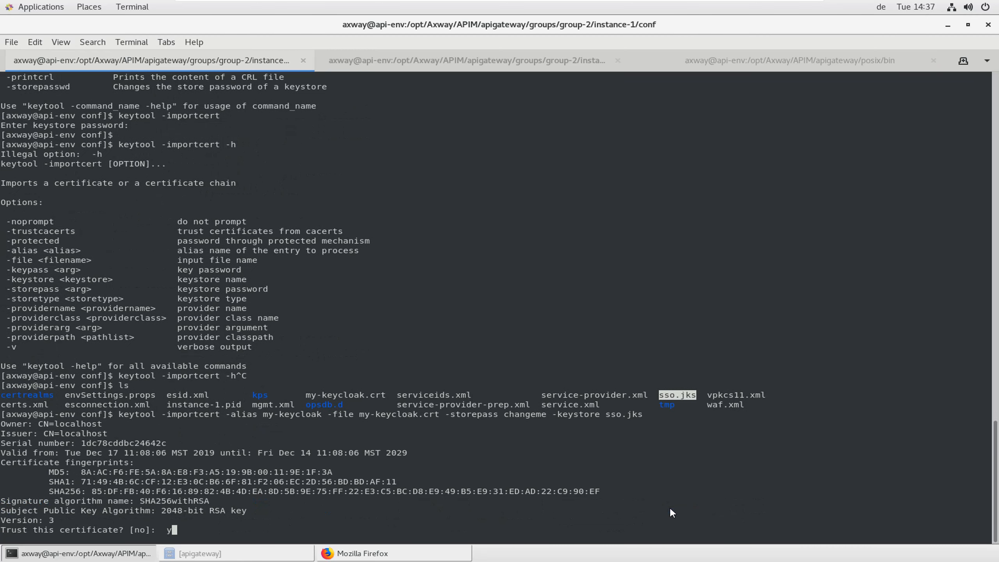
text(es)
key(Return)
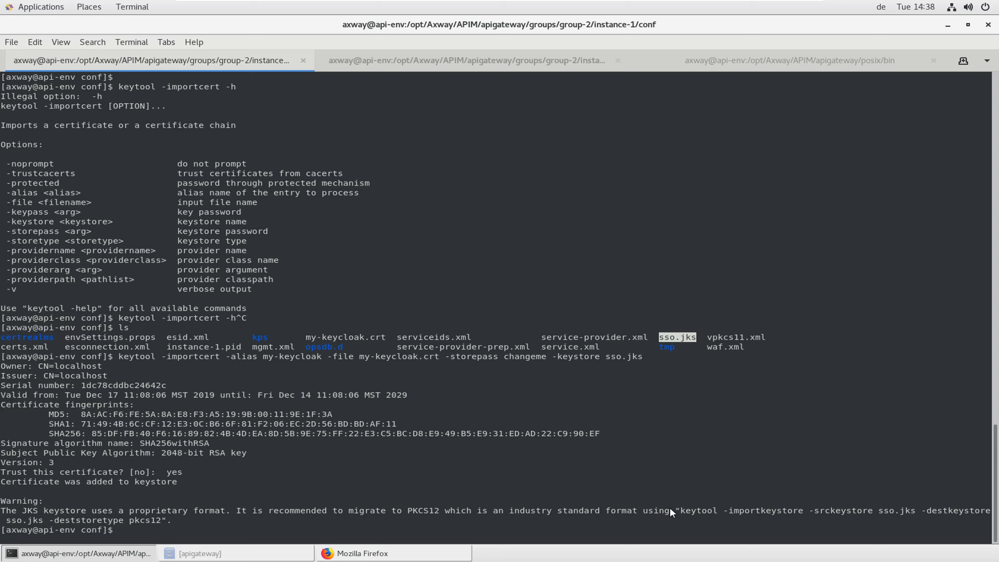
text(vi service-provider.xm)
key(Tab)
key(Return)
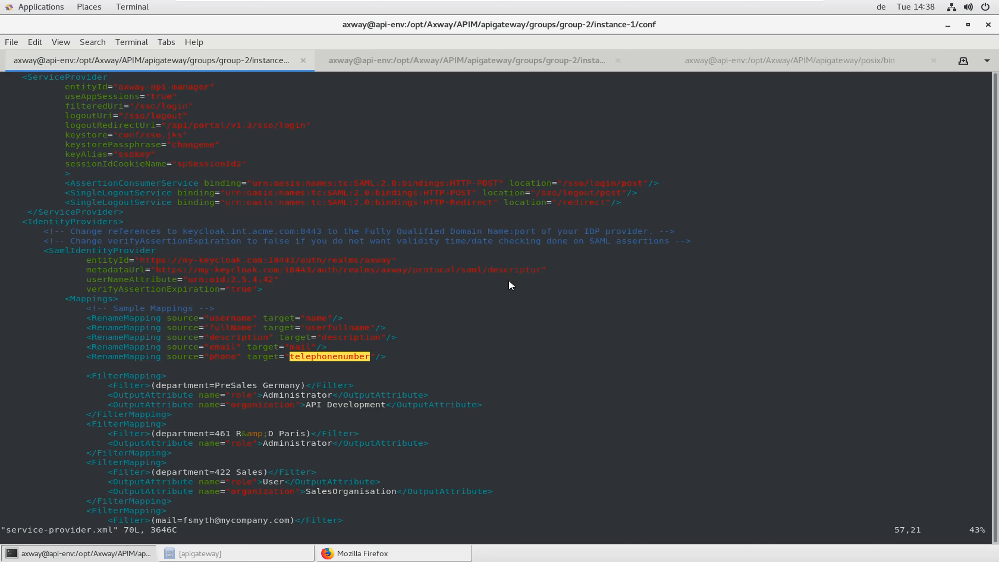
key(Up)
key(Up)
key(Up)
key(Up)
key(Up)
key(Up)
key(Up)
key(Up)
key(Up)
key(Up)
key(Up)
key(Up)
key(Up)
key(Up)
key(Up)
key(Up)
key(Up)
key(Up)
key(Up)
key(Up)
key(Up)
key(Up)
key(Up)
key(Up)
key(Up)
key(Up)
key(Up)
key(Up)
key(Up)
key(Up)
key(Up)
key(Up)
key(Up)
key(Up)
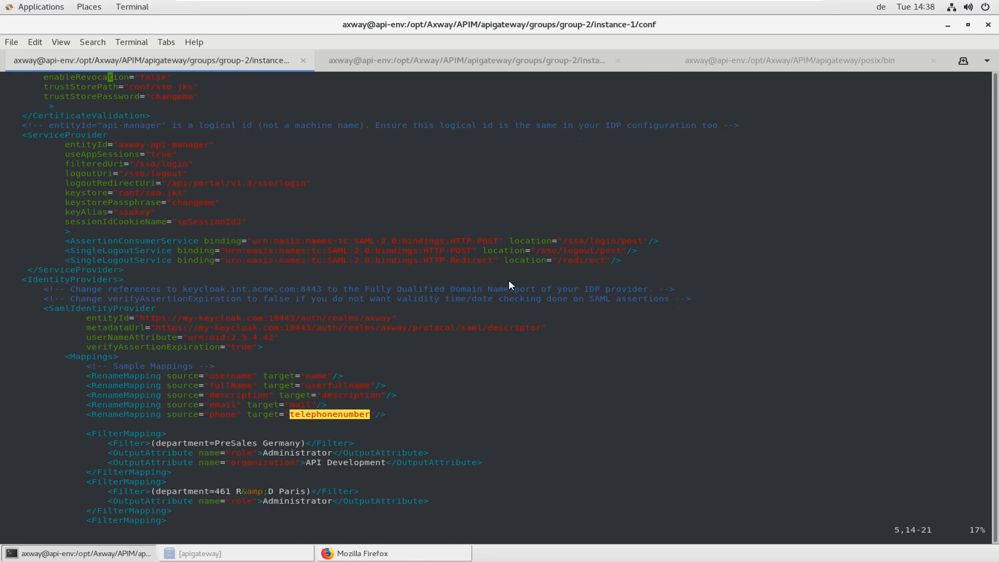
key(Down)
key(Down)
key(Down)
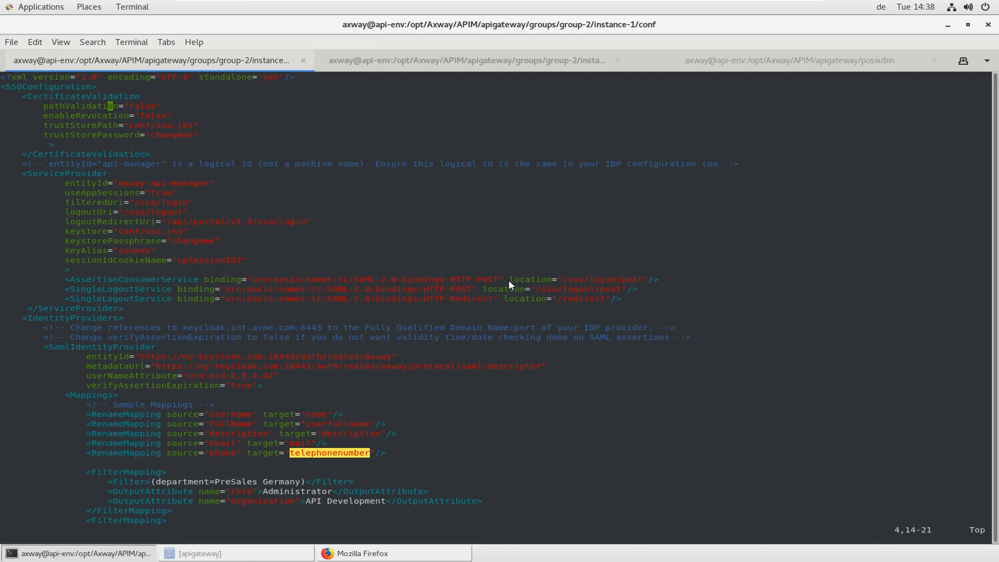
key(Down)
text(:wq)
key(Return)
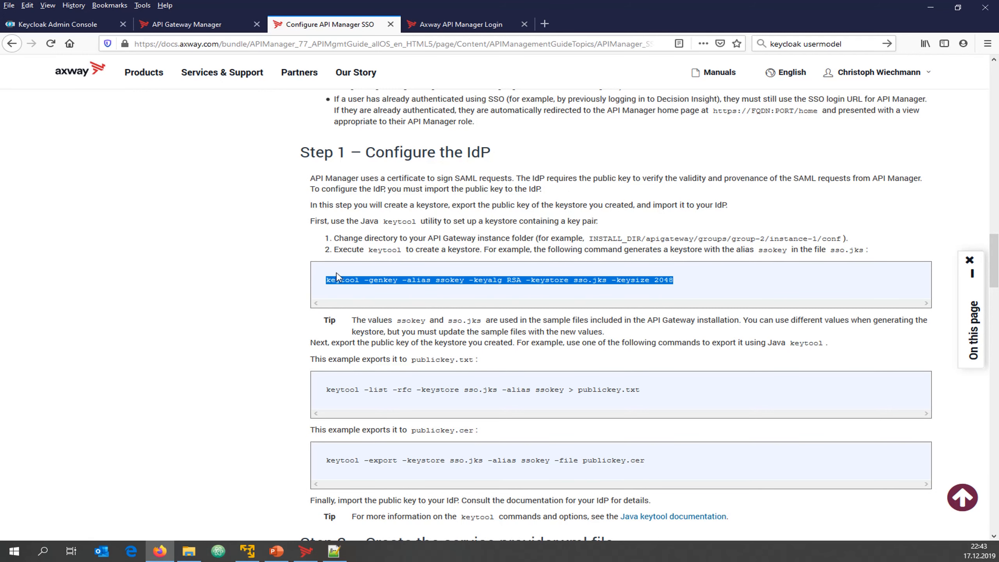
Scroll the Configure API Manager SSO page down and back up around the keytool export commands
scroll(265, 342, down, 5)
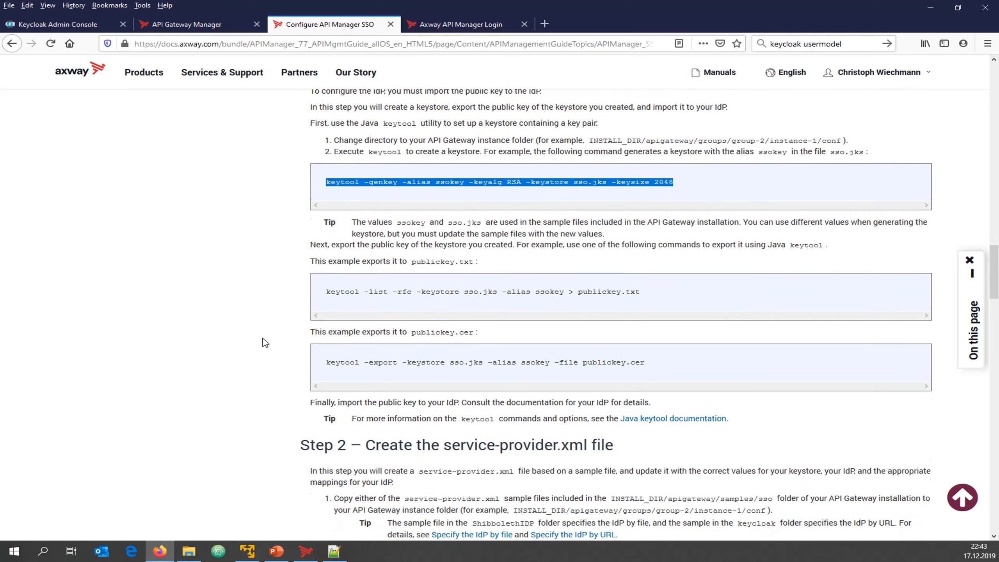
scroll(299, 205, up, 1)
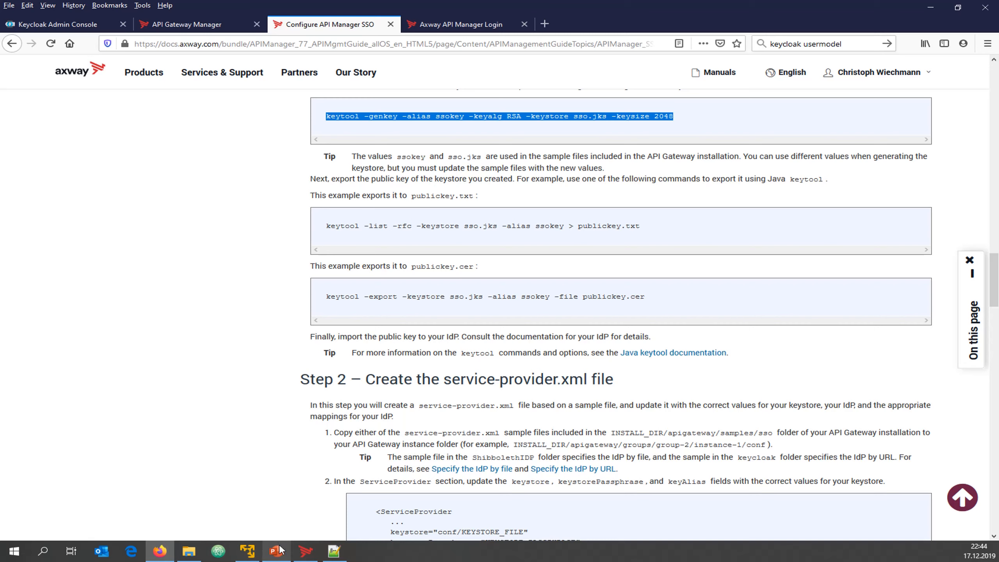
Trim the Firefox URL to /auth/, open the Administration Console and log in as admin
click(248, 555)
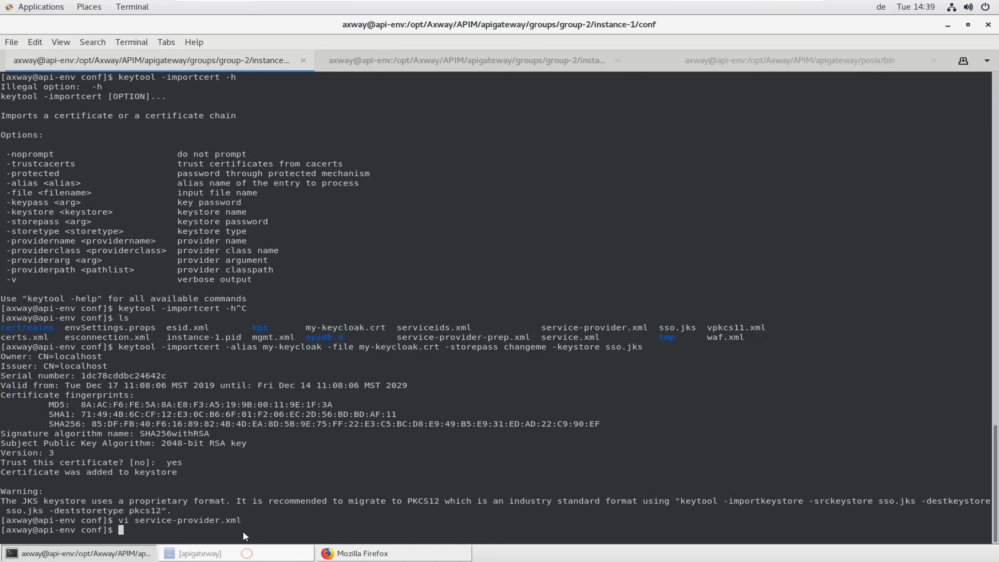
click(367, 554)
click(422, 90)
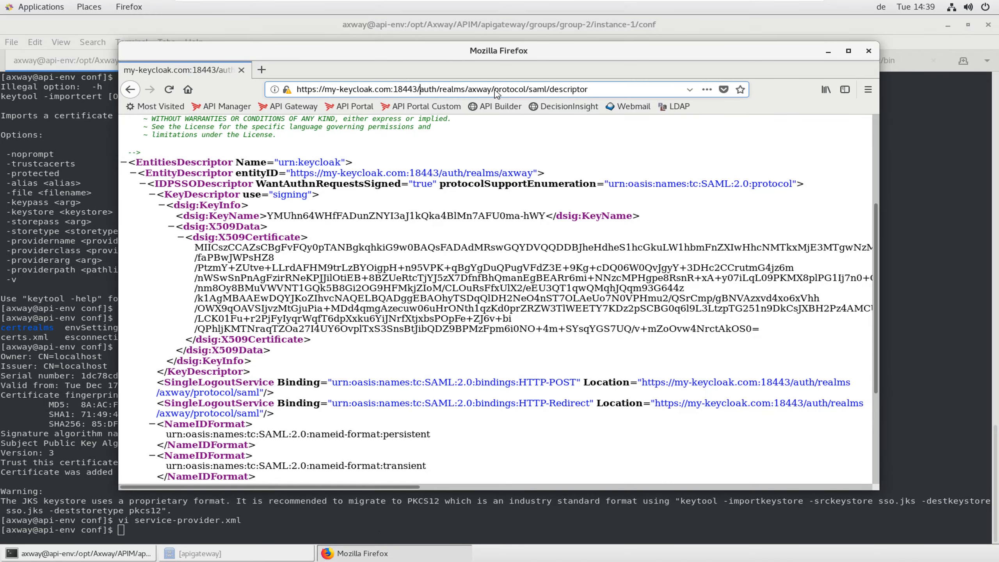
key(shift+End)
key(BackSpace)
key(Return)
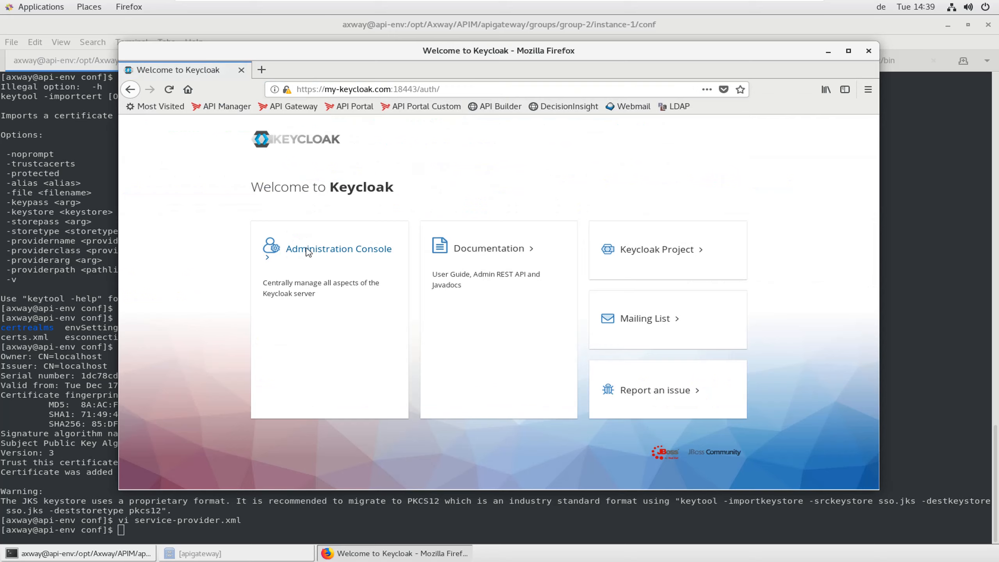
click(309, 252)
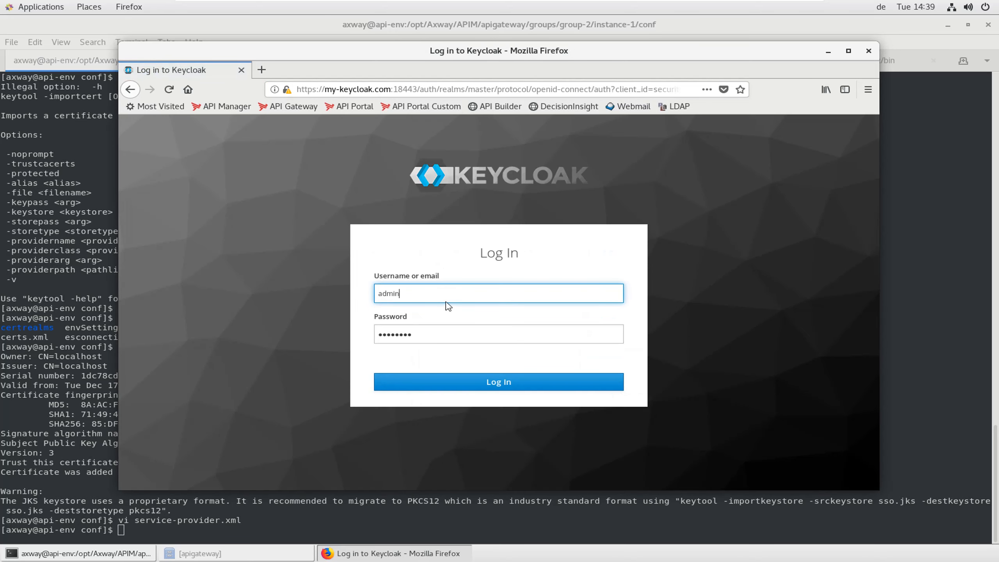
click(498, 384)
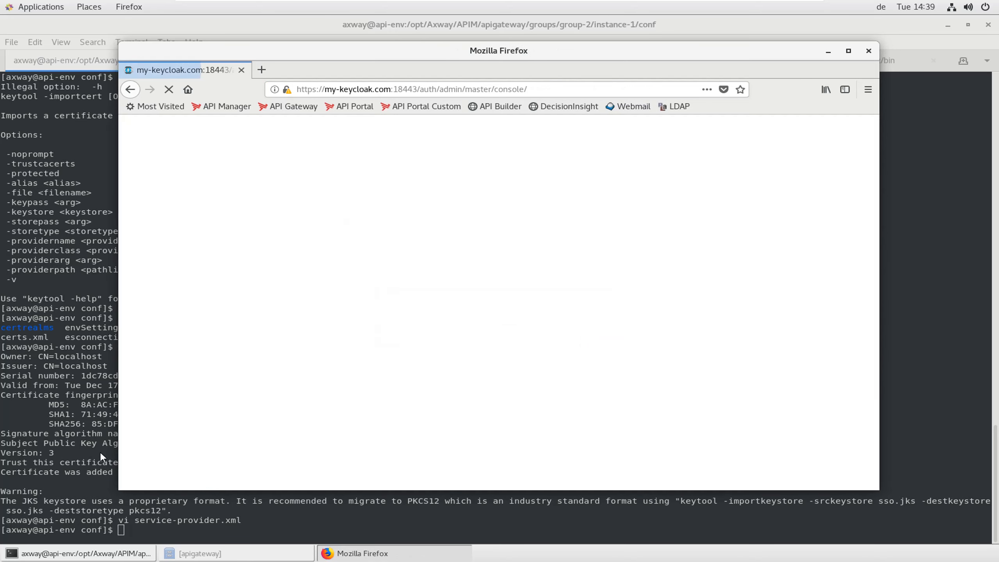
Run pwd in the terminal and copy the printed instance-1 conf folder path
click(100, 452)
text(p)
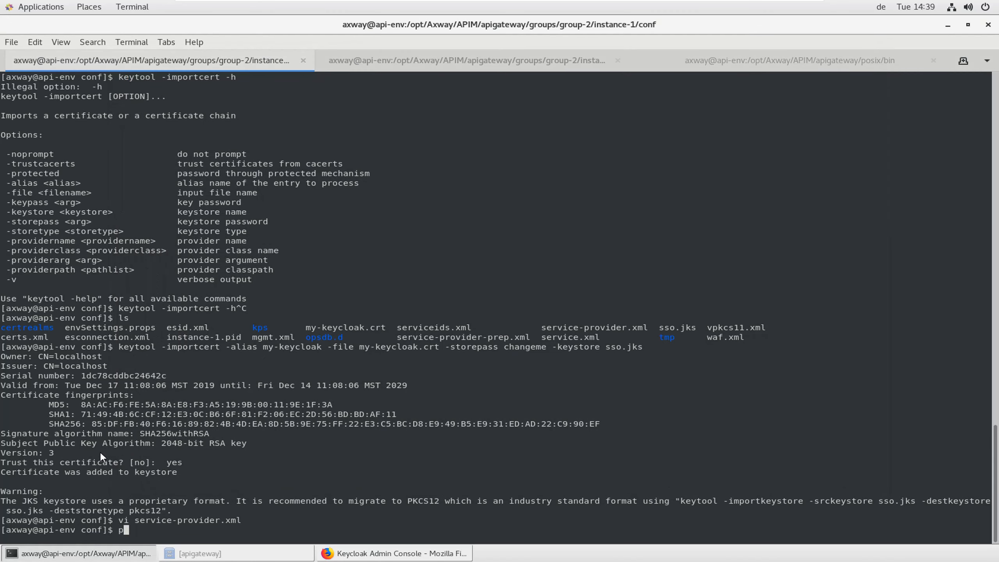
text(wd)
key(Return)
double_click(210, 520)
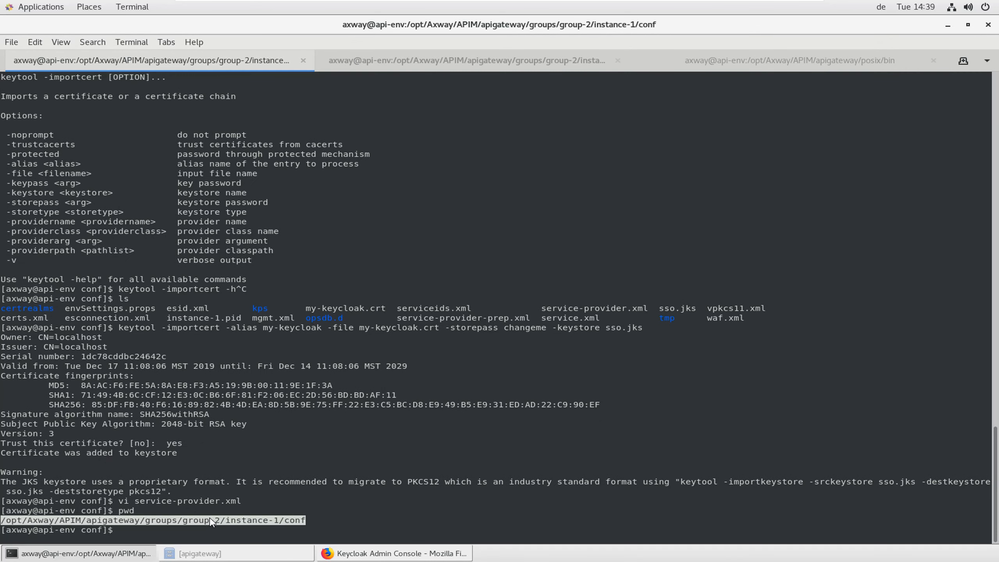
right_click(268, 526)
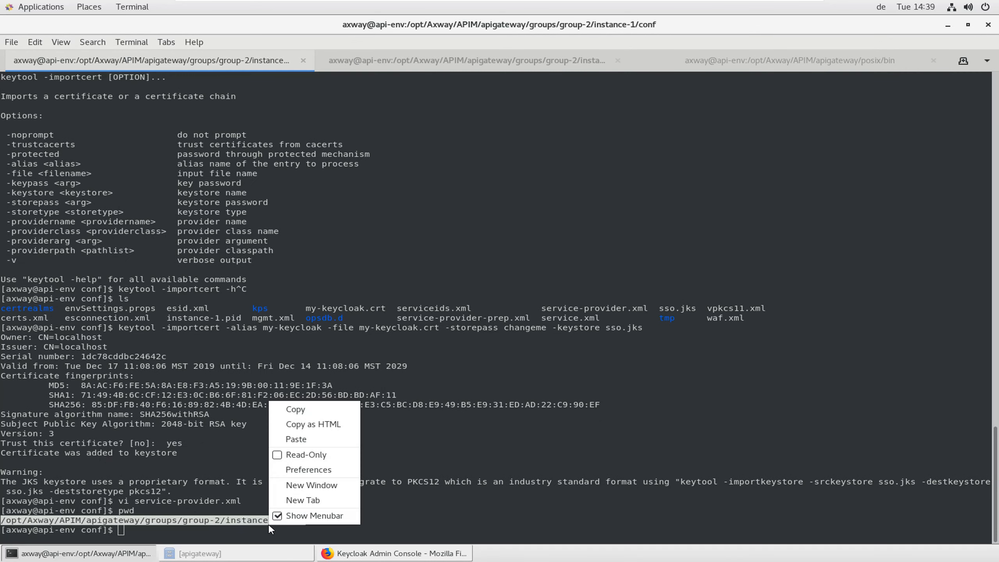
click(314, 410)
click(393, 554)
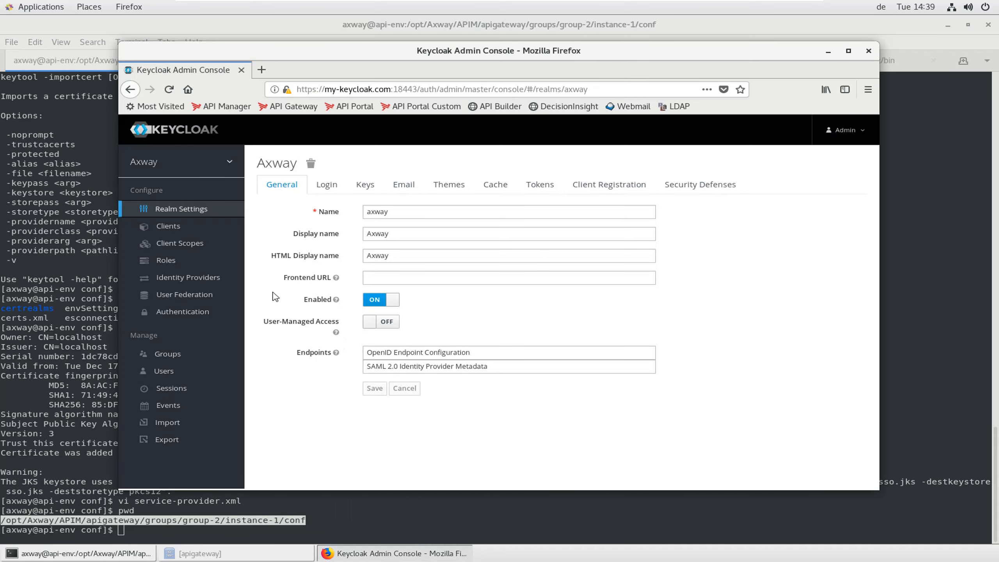
Open the axway-api-manager client from Clients, go to its SAML Keys and start an Import
click(182, 227)
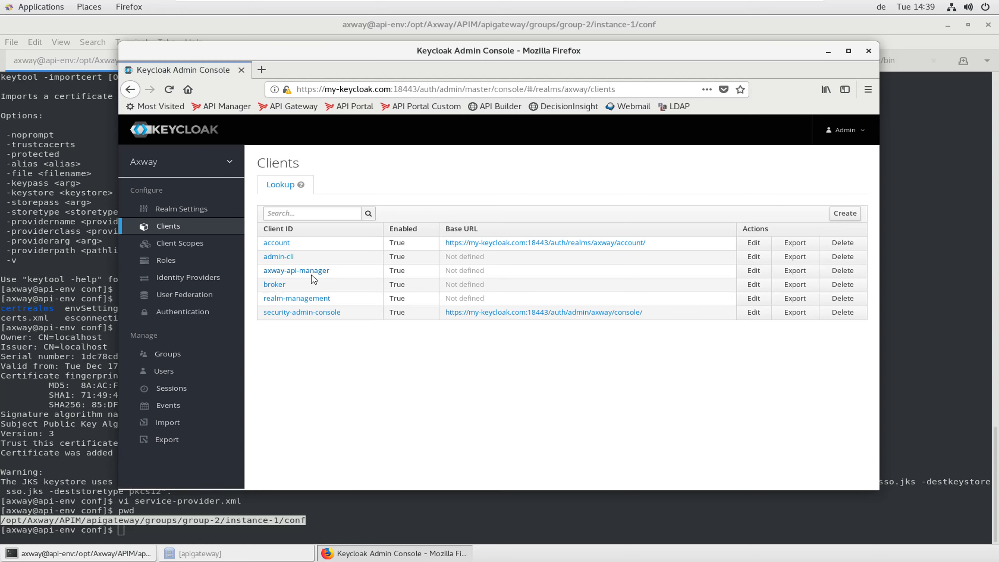
click(306, 271)
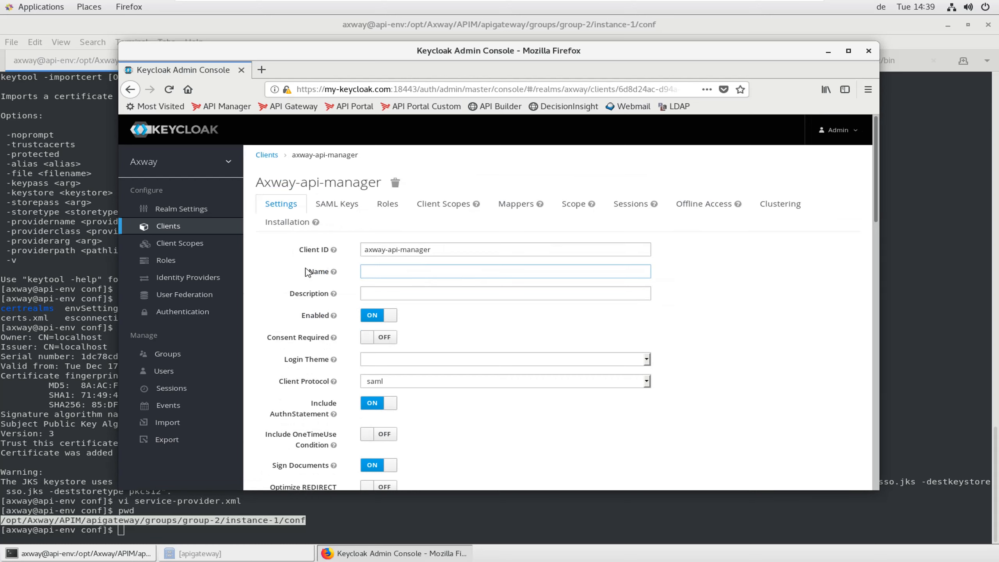
click(337, 204)
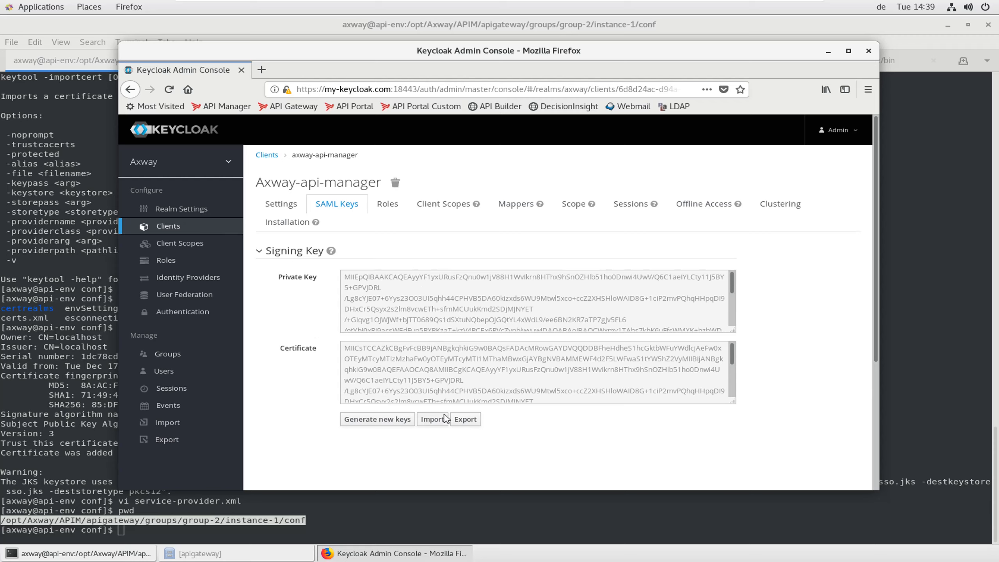
click(432, 420)
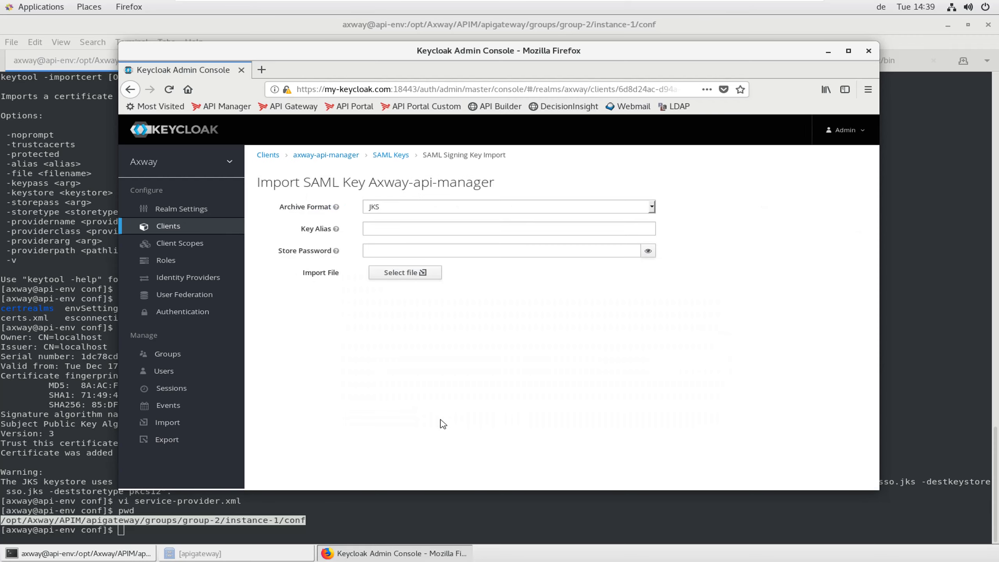
Enter ssokey as the Key Alias and fill in the store password
click(401, 232)
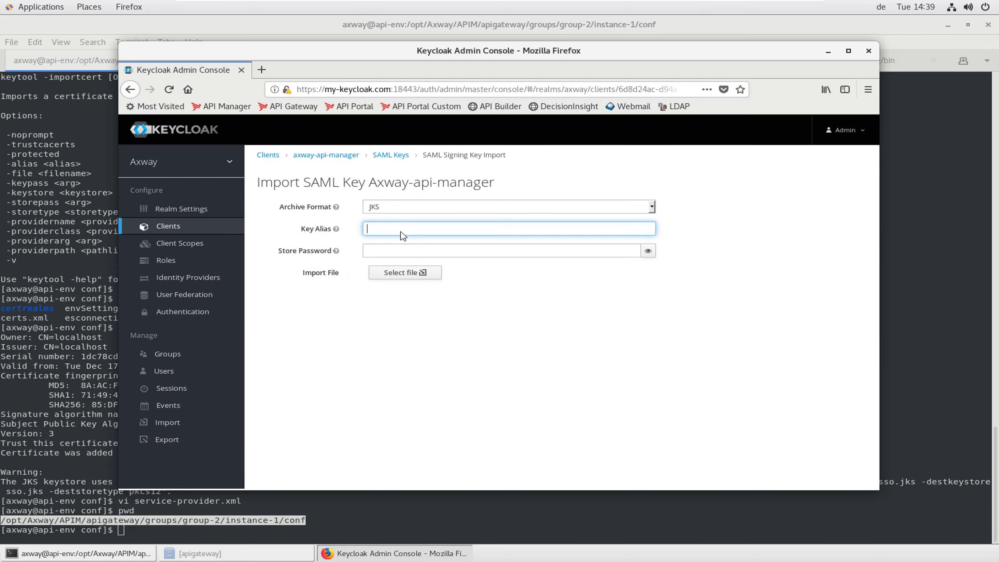
text(ssok)
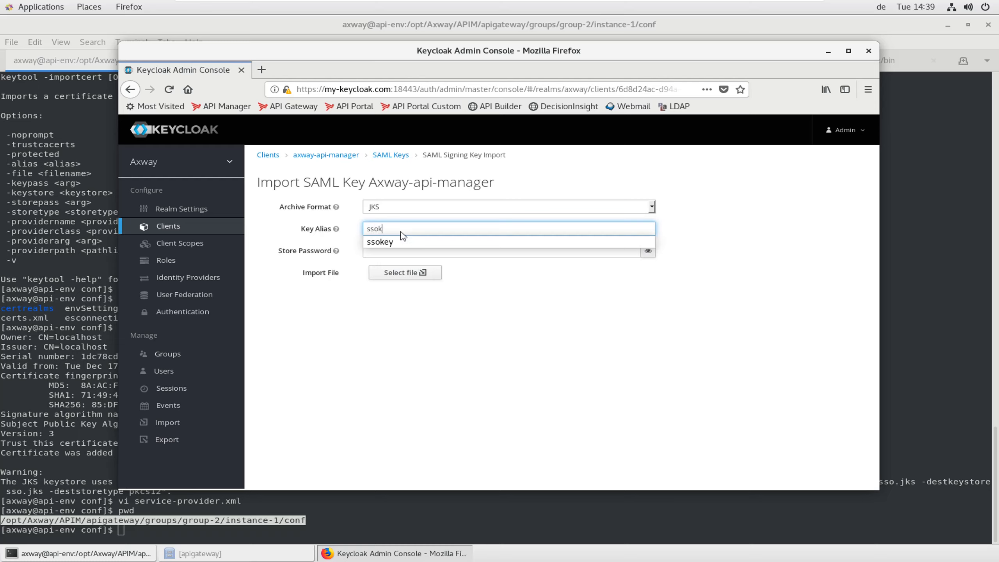
click(394, 241)
click(415, 259)
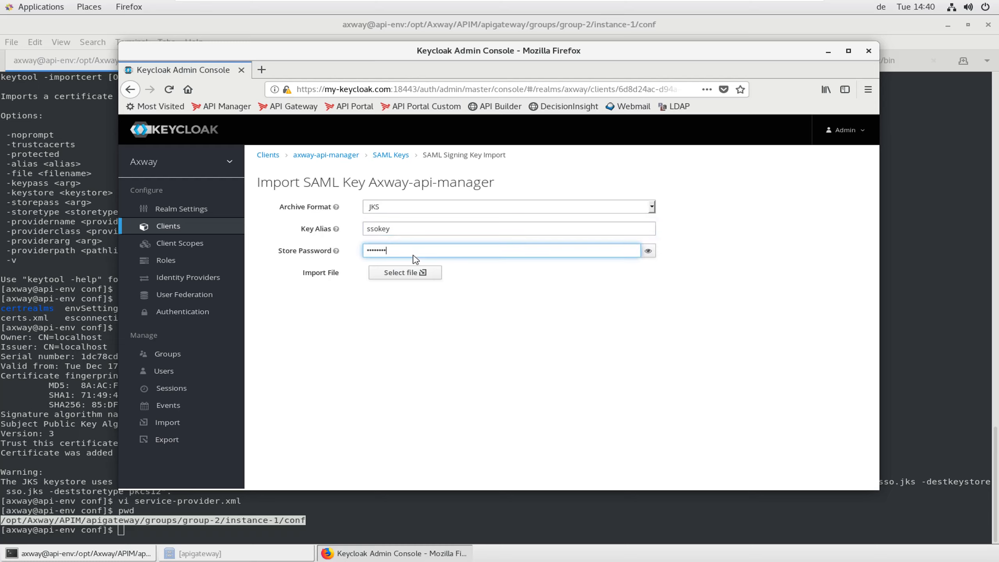
Select the sso.jks keystore file and import it as the signing key
click(413, 272)
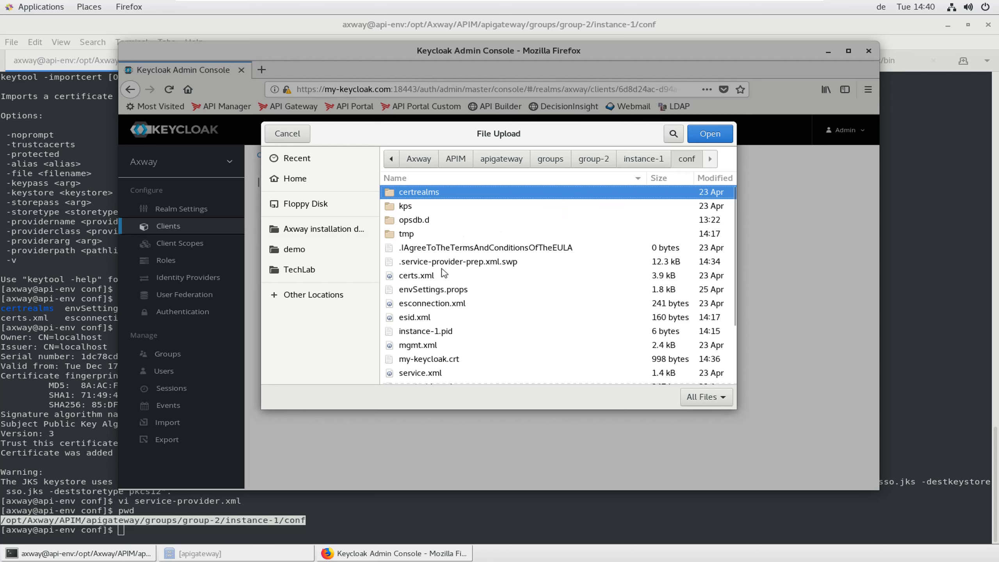
scroll(444, 272, down, 3)
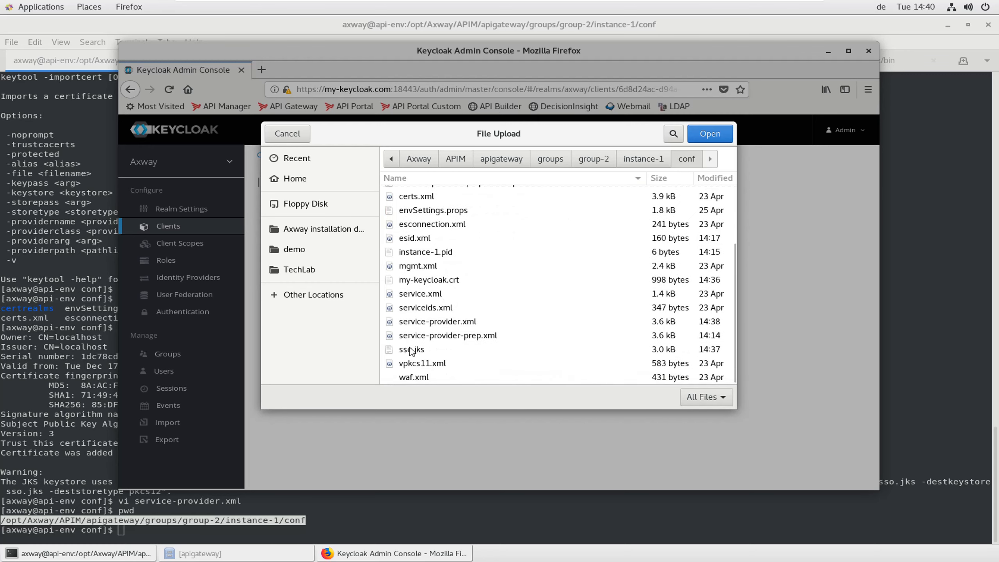
click(411, 350)
click(710, 133)
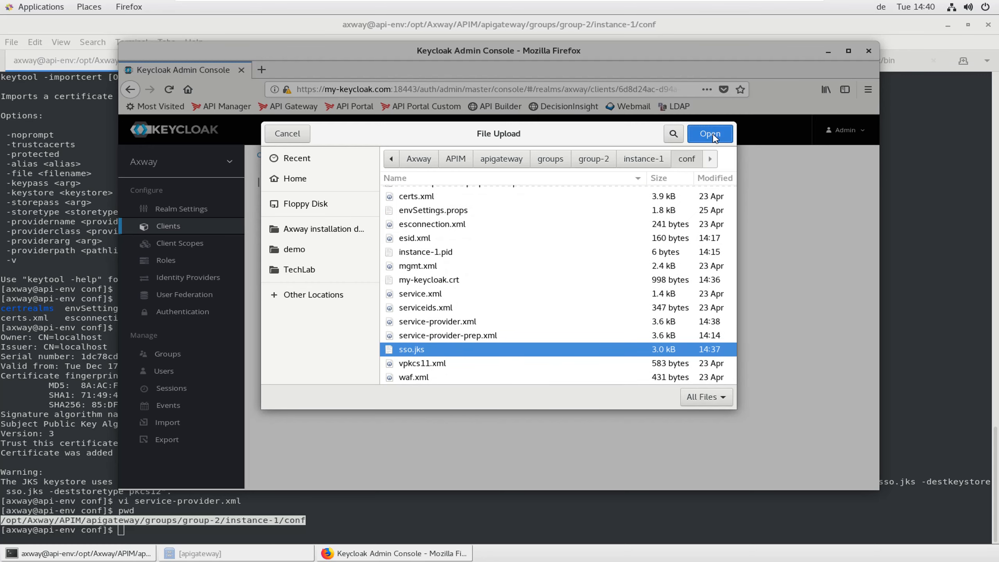
click(379, 298)
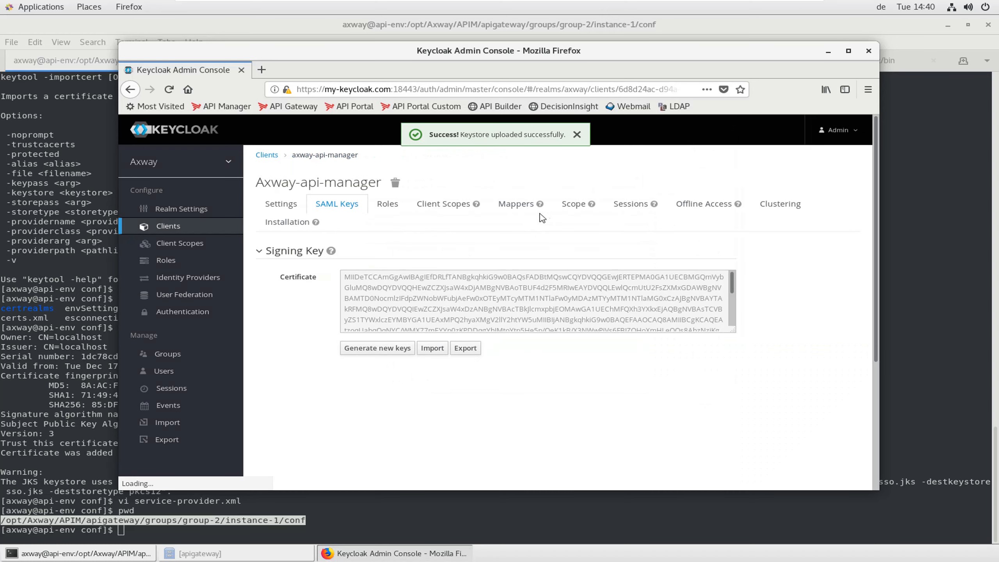
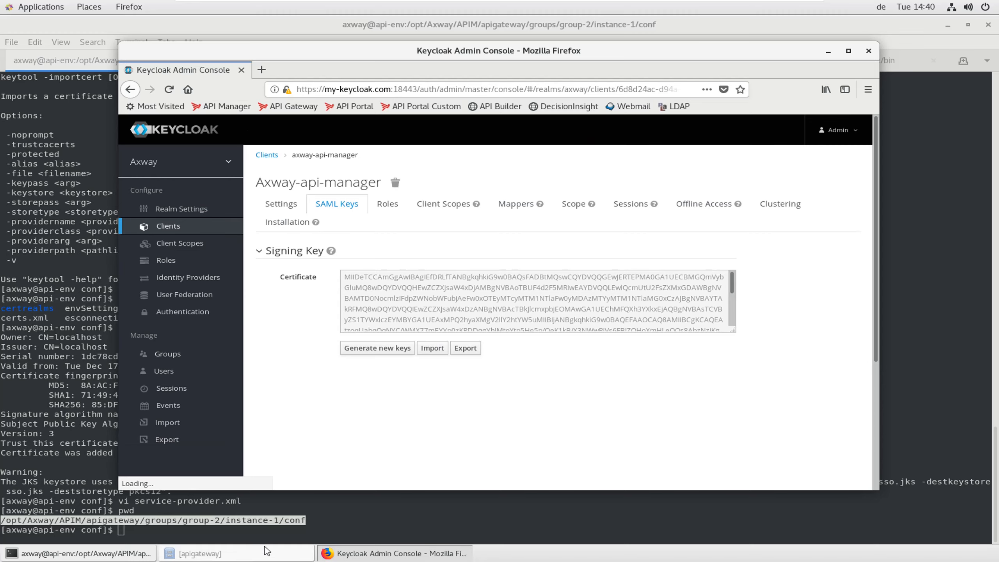
Open the axway-api-manager client in the Axway realm and show its SAML Keys signing certificate
click(398, 555)
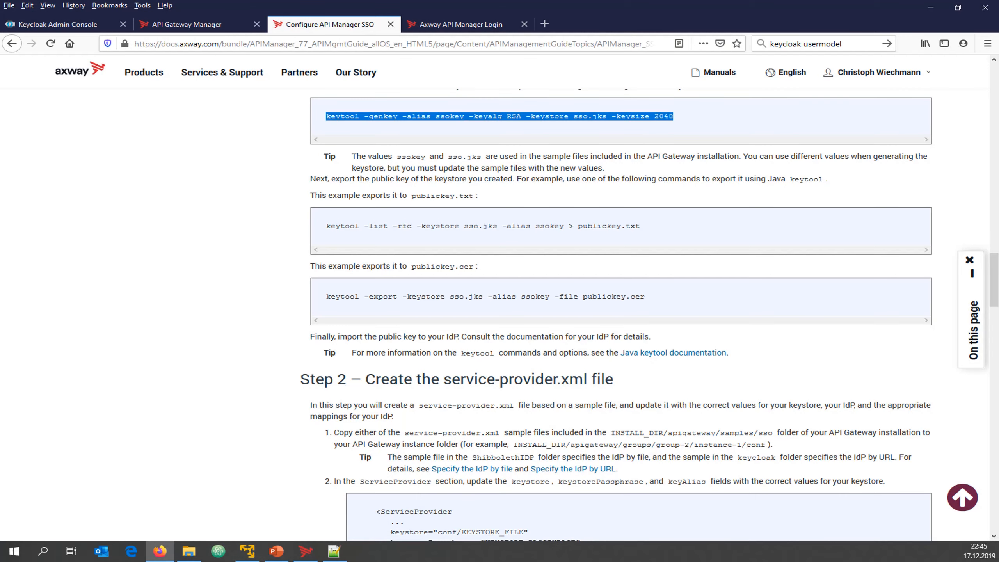
click(59, 25)
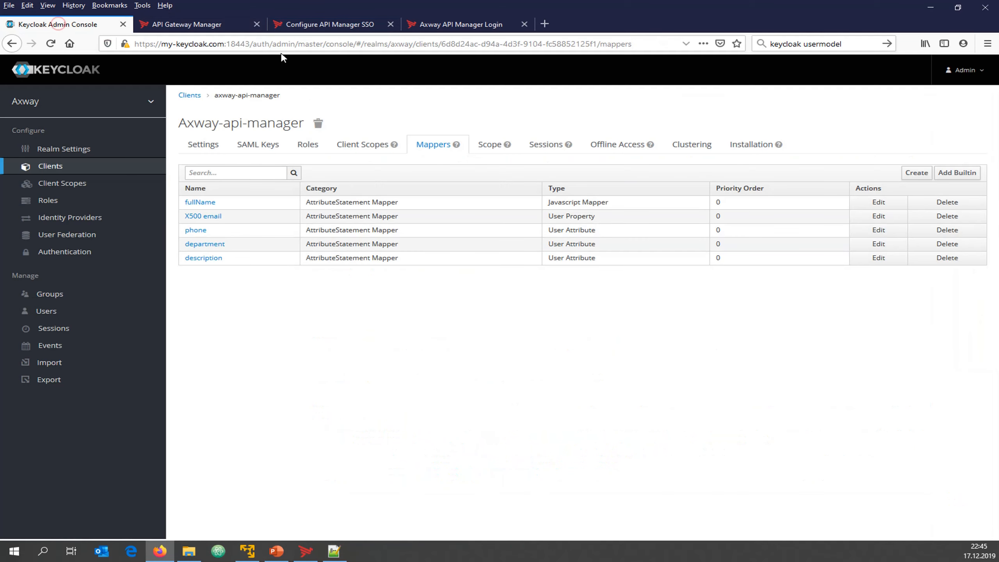
click(278, 43)
click(278, 43)
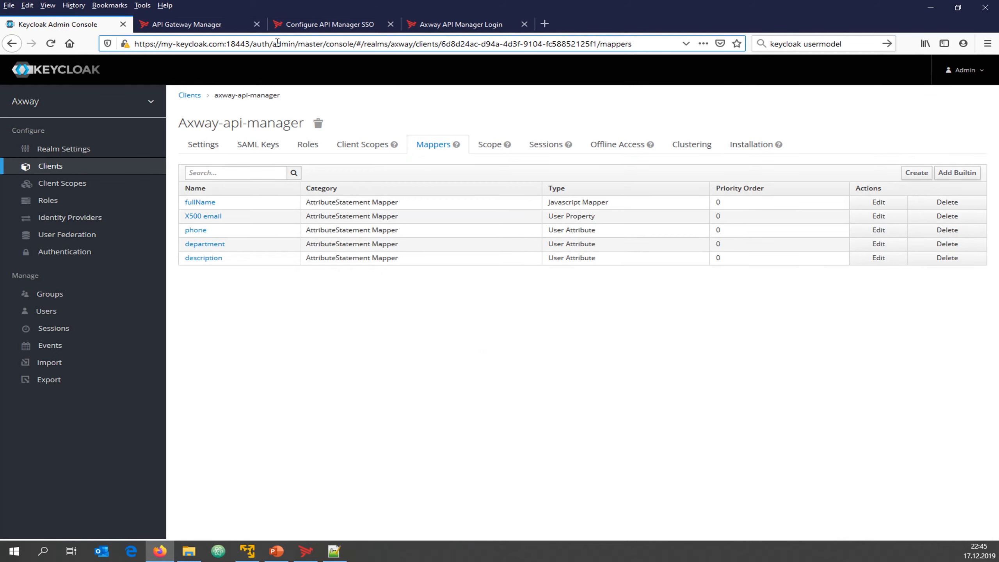
click(38, 63)
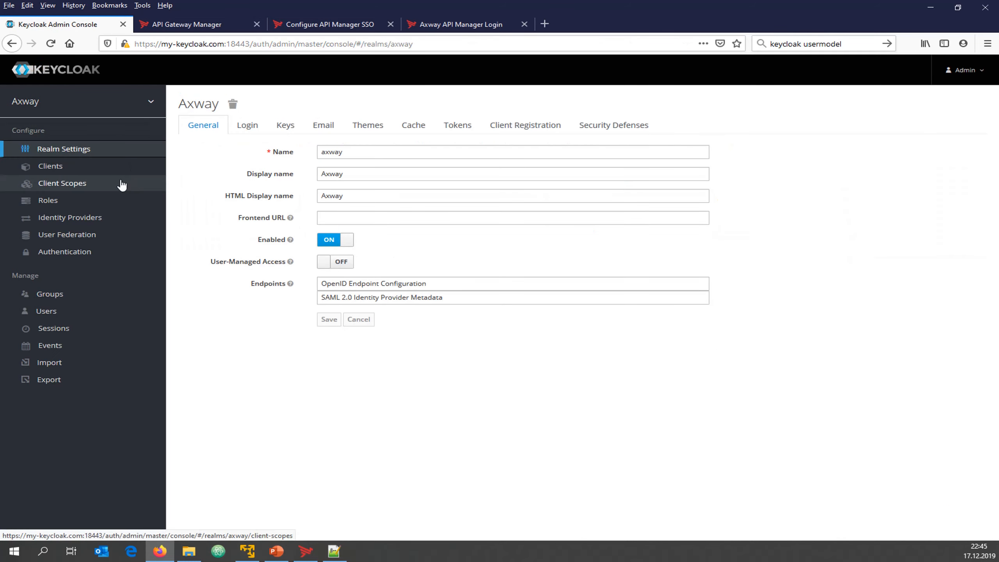
click(87, 173)
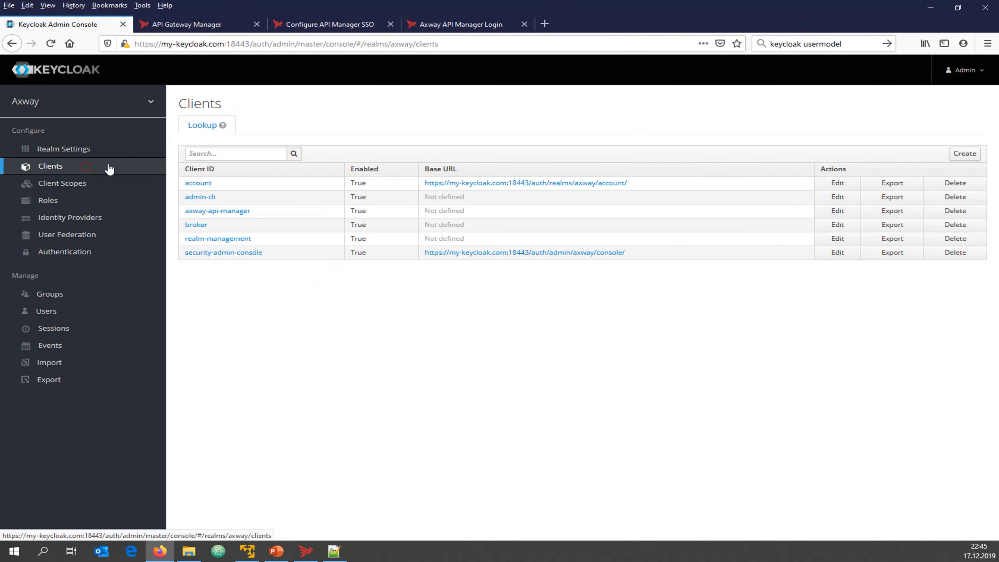
click(223, 212)
click(261, 145)
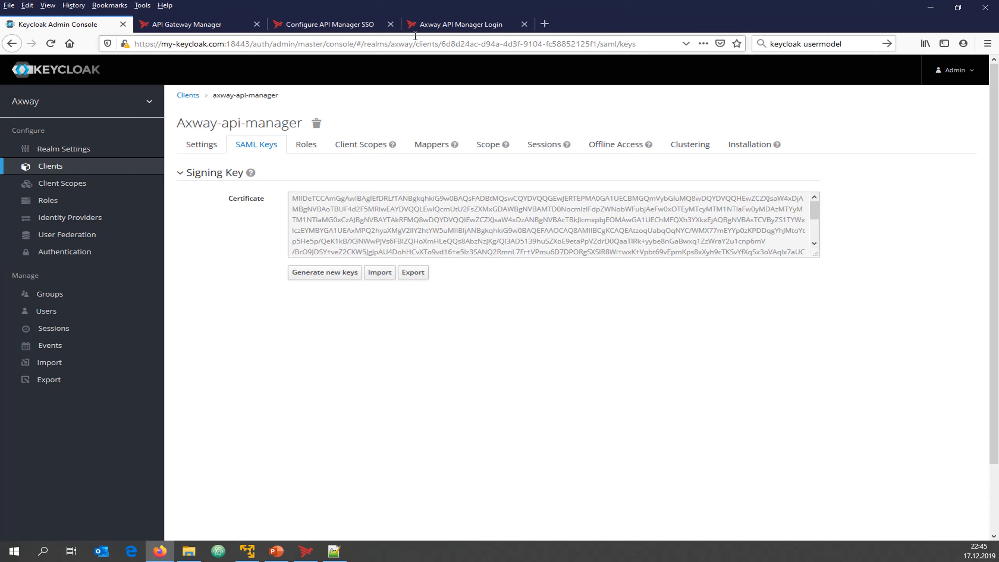
Scroll the API Manager SSO documentation down past the IdP by URL section
click(346, 24)
scroll(240, 430, down, 3)
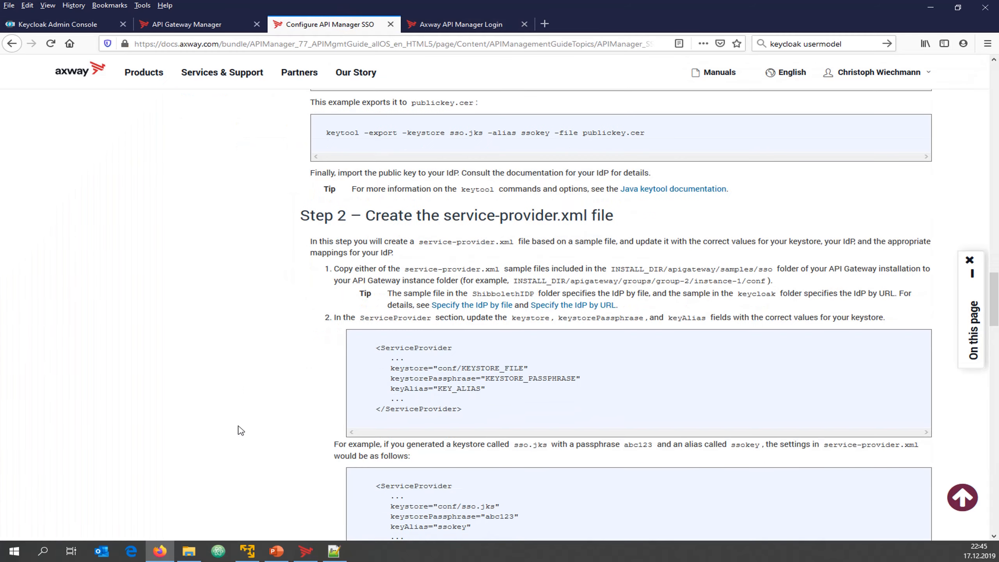
scroll(460, 246, down, 7)
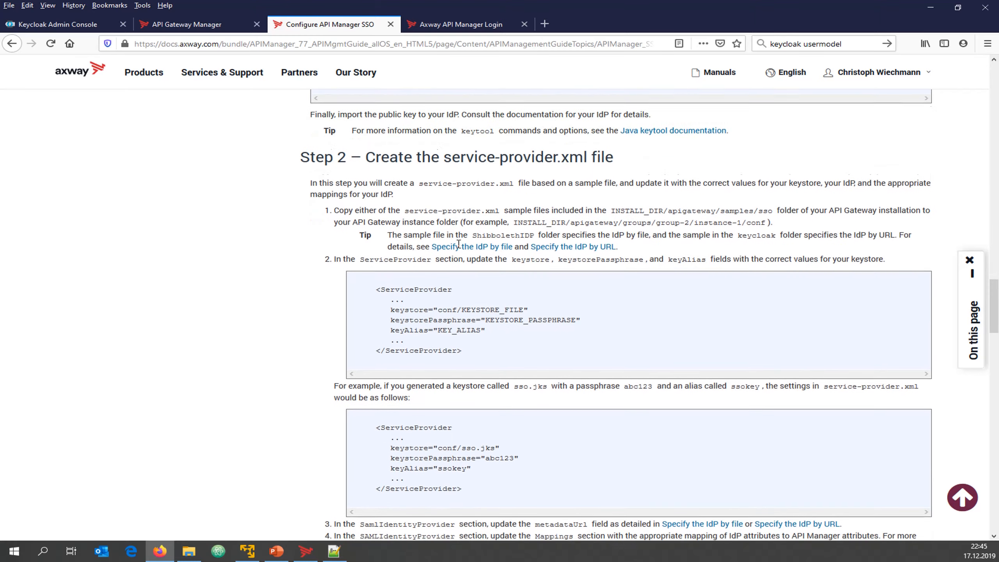
scroll(460, 248, down, 3)
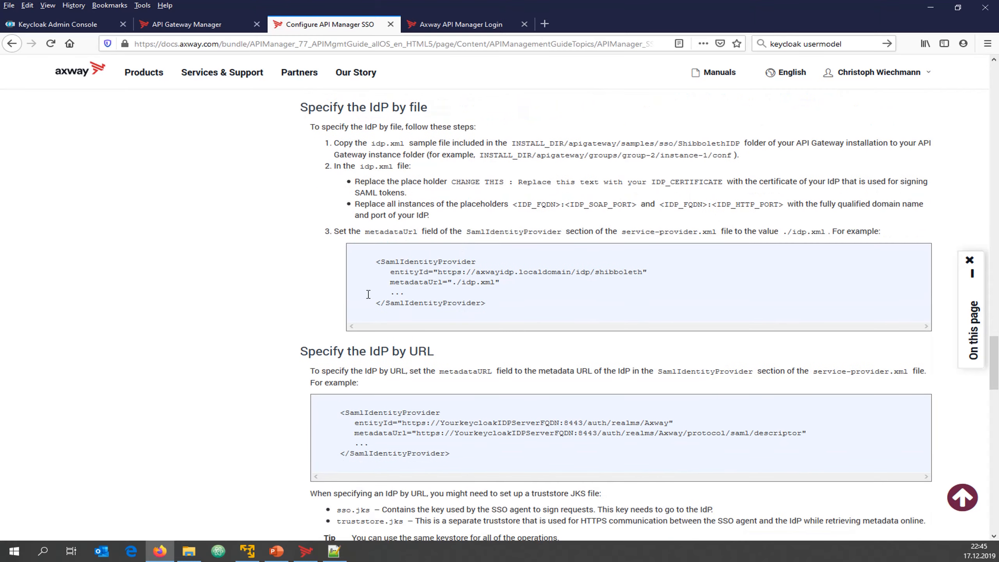
drag(371, 346, 435, 351)
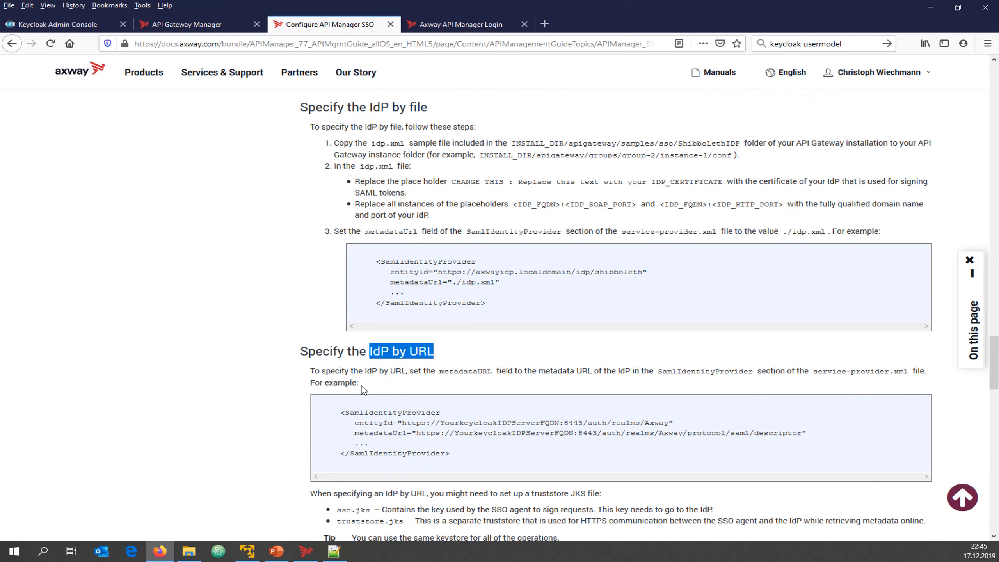
scroll(363, 390, down, 6)
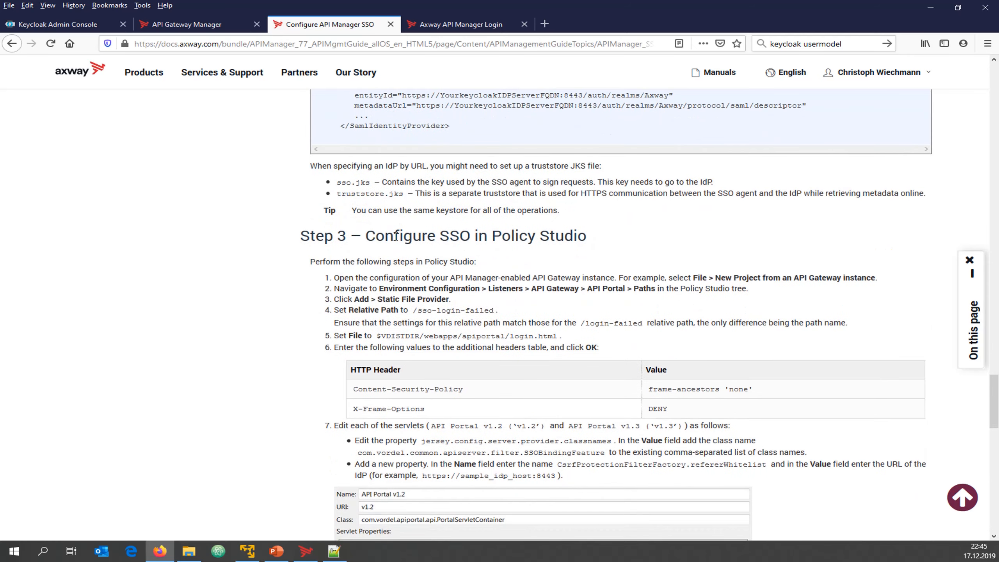
Review Step 3's Policy Studio instructions for the /sso-login-failed path and login.html file
drag(397, 236, 560, 234)
scroll(389, 307, down, 3)
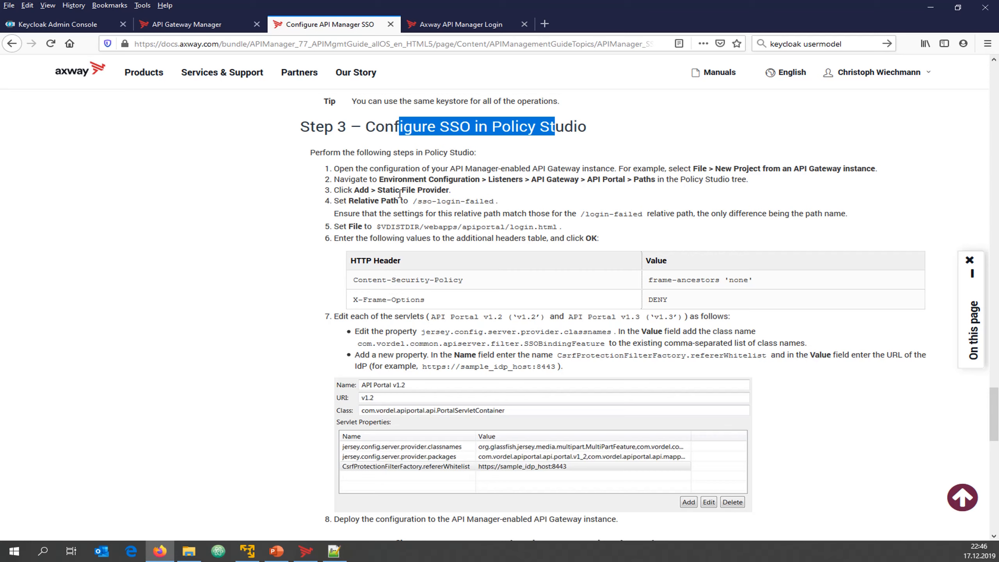
drag(379, 190, 499, 201)
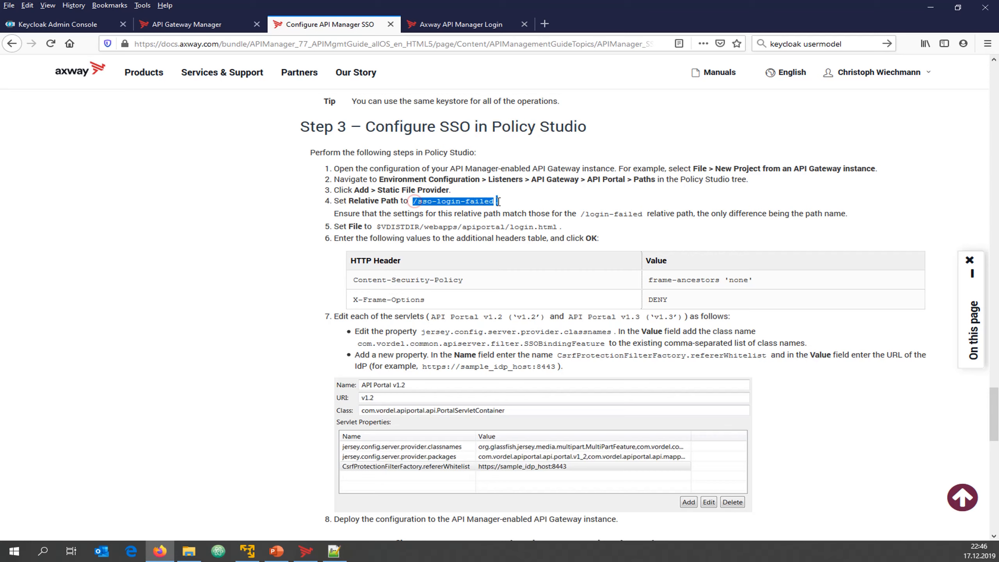
click(493, 201)
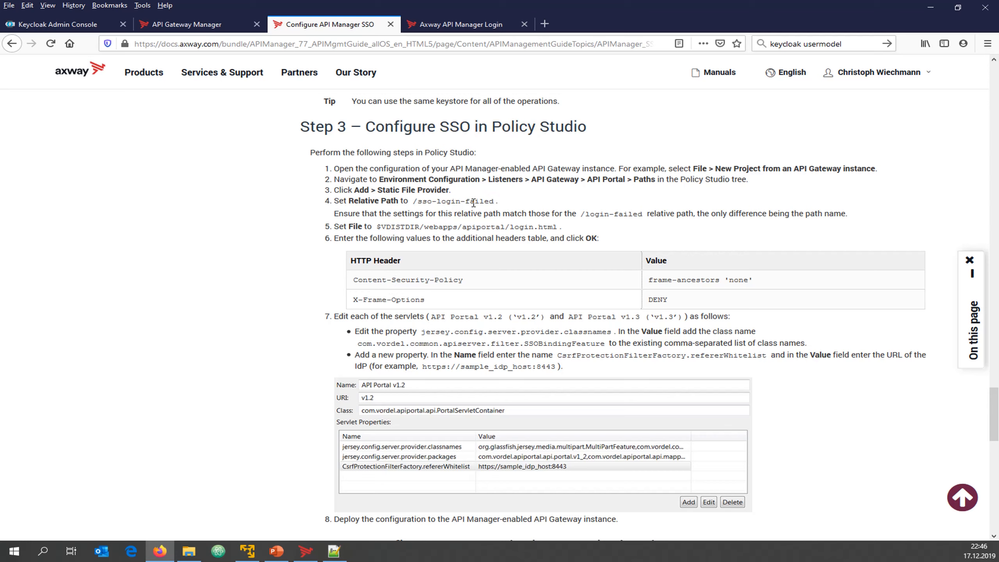
drag(544, 233, 461, 228)
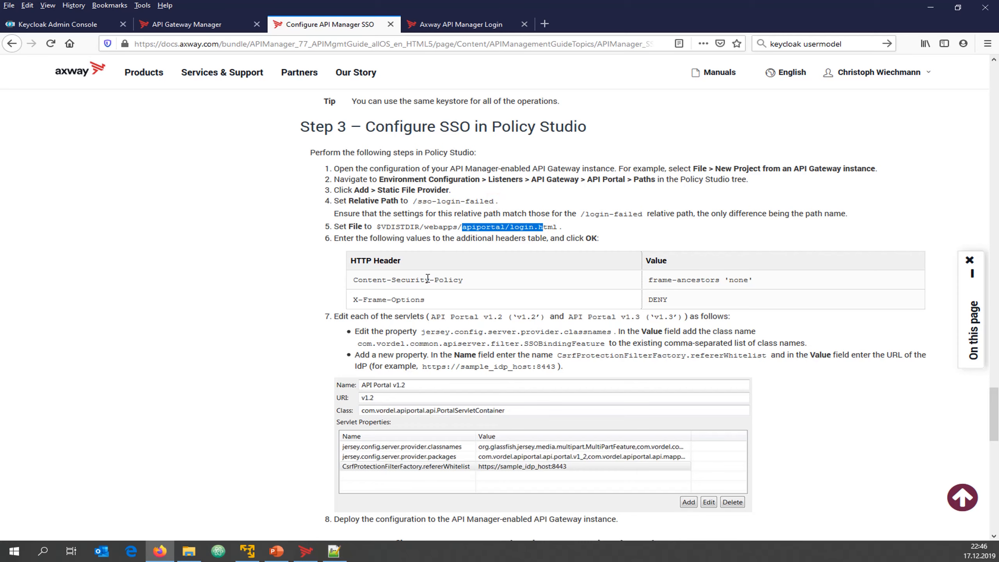
click(306, 551)
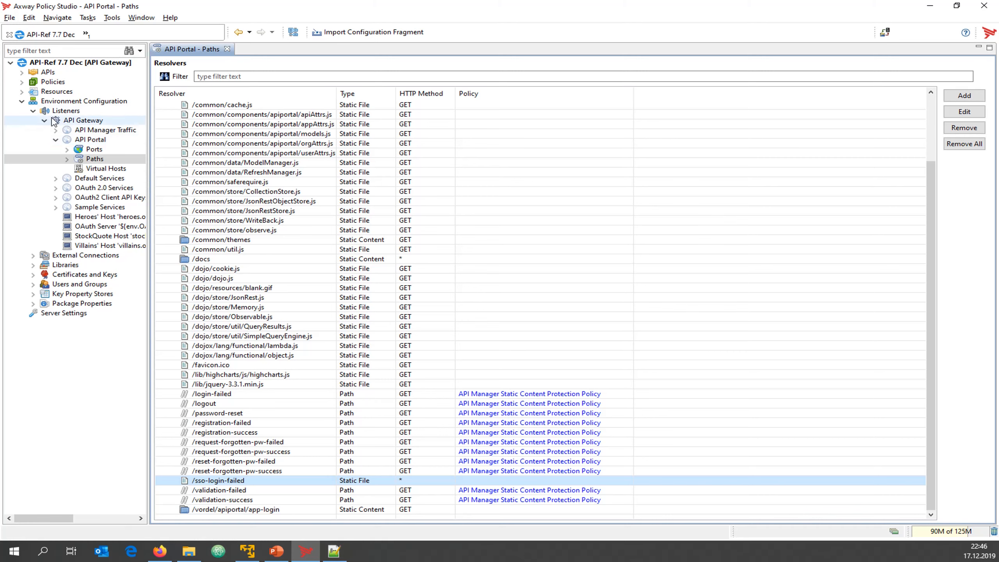
Inspect the /sso-login-failed Static File resolver in API Portal Paths and close it unchanged
click(95, 160)
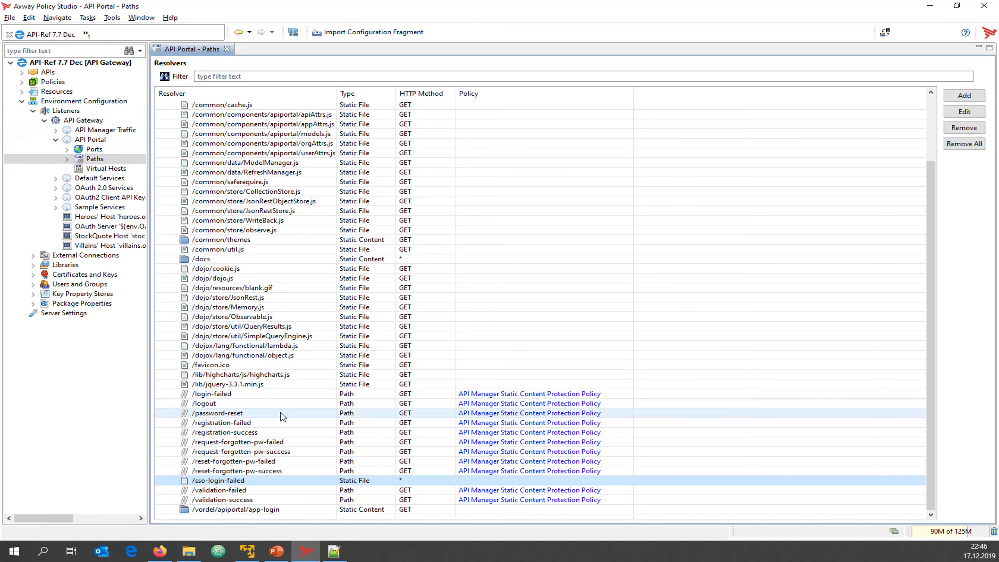
click(233, 483)
double_click(227, 482)
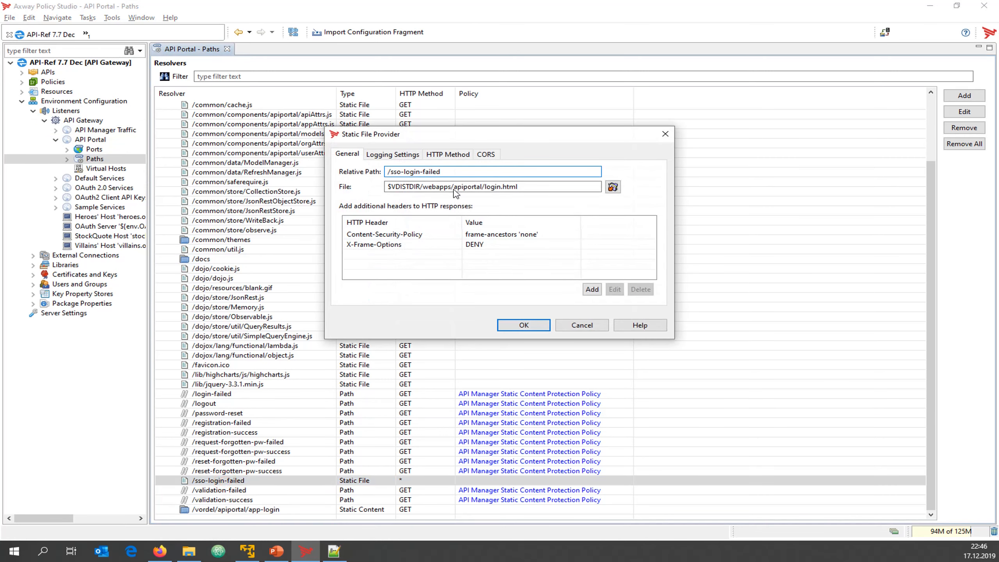
click(580, 325)
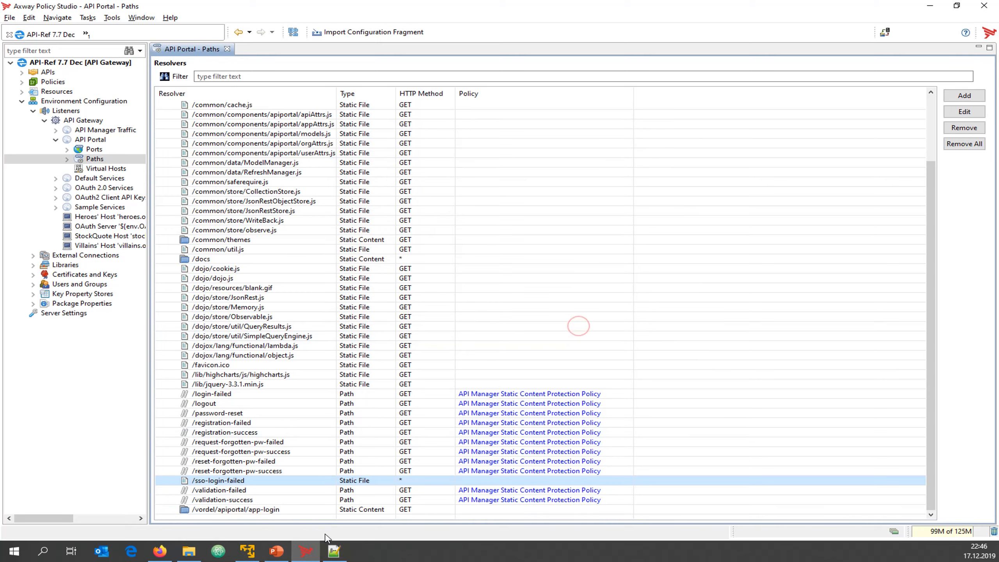
click(161, 553)
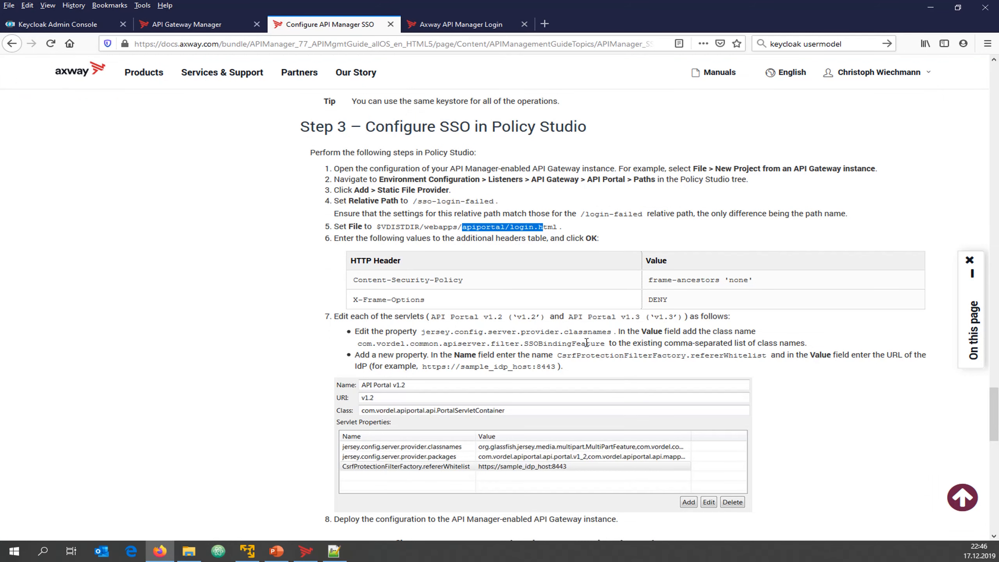
Select the com.vordel.common.apiserver.filter.SSOBindingFeature class name in step 7 of the docs
click(603, 343)
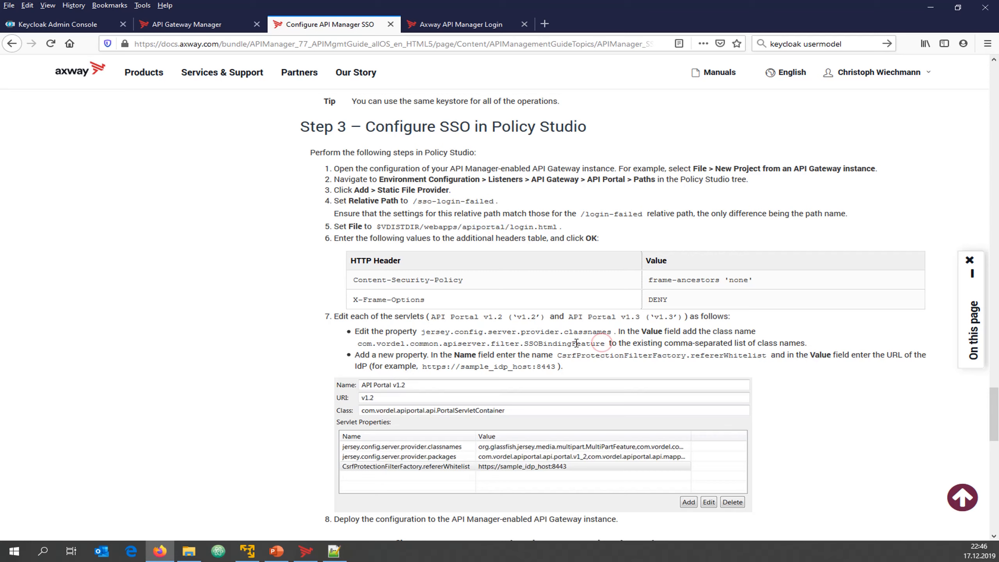
drag(605, 346, 362, 342)
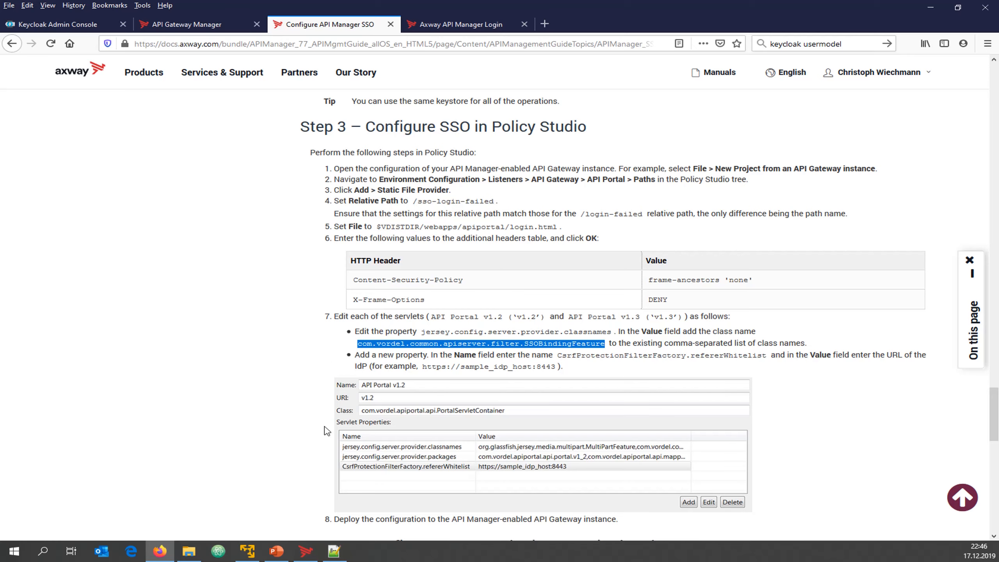
click(306, 552)
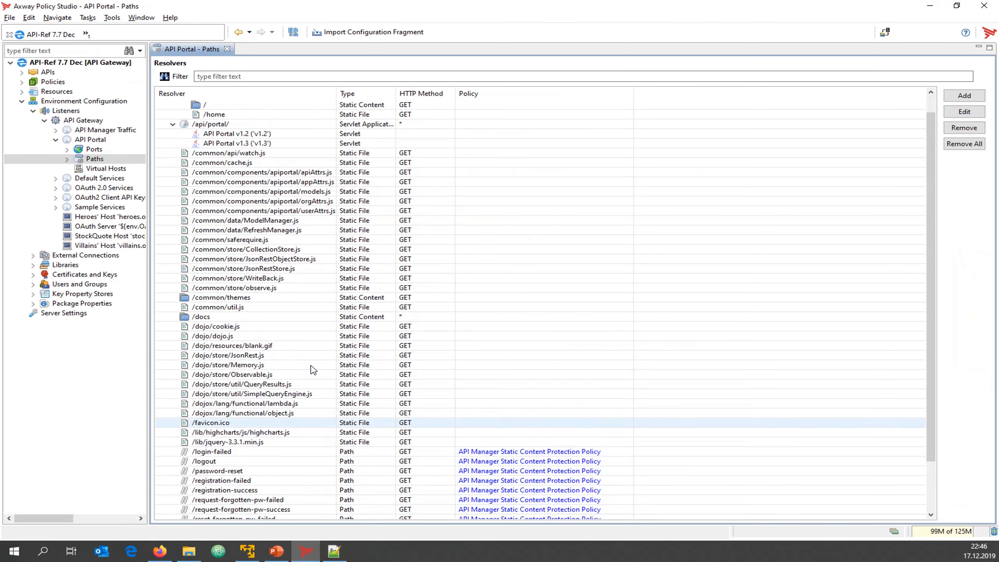
Open the API Portal v1.3 servlet editor and widen it to show full property values
scroll(311, 355, up, 1)
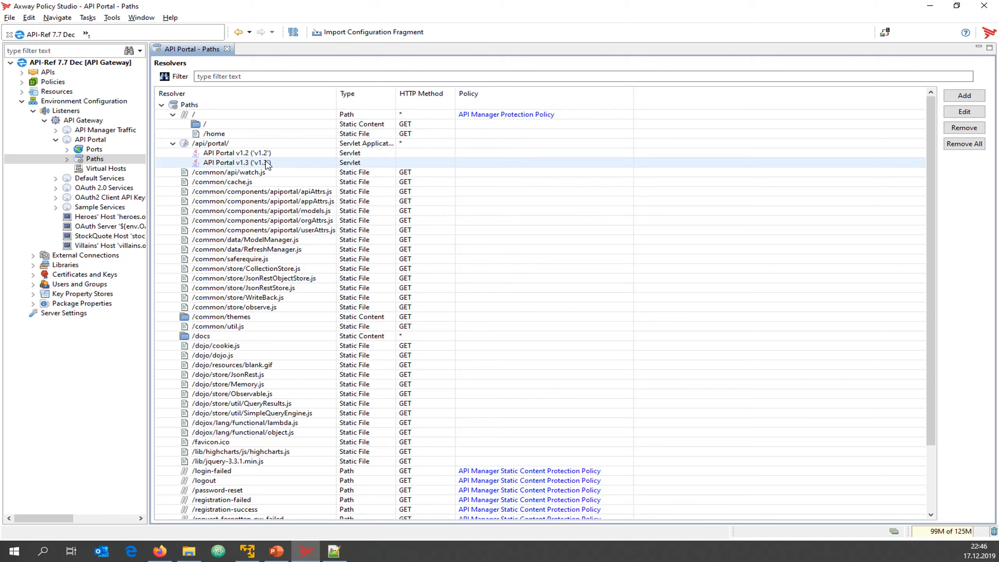
click(249, 166)
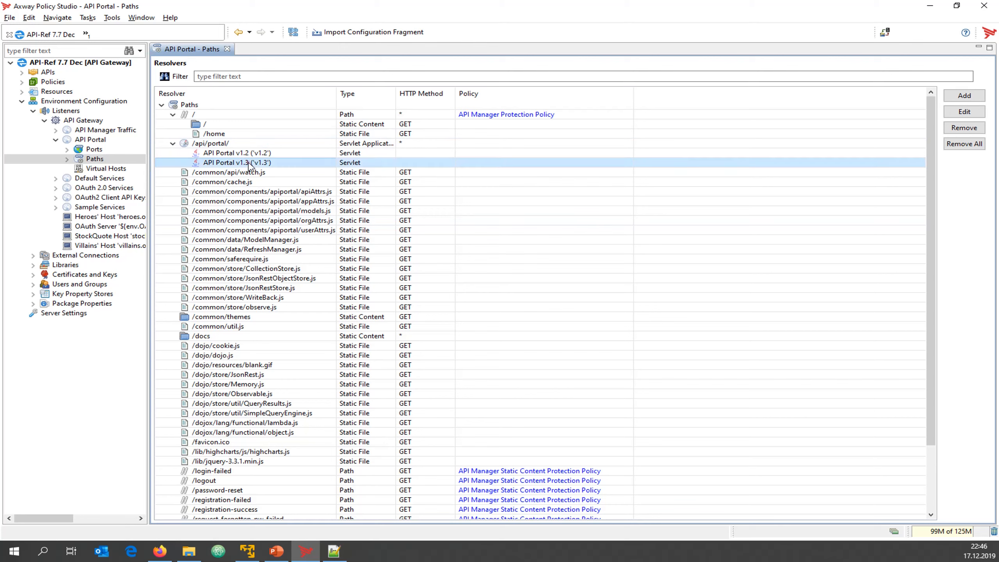
click(964, 112)
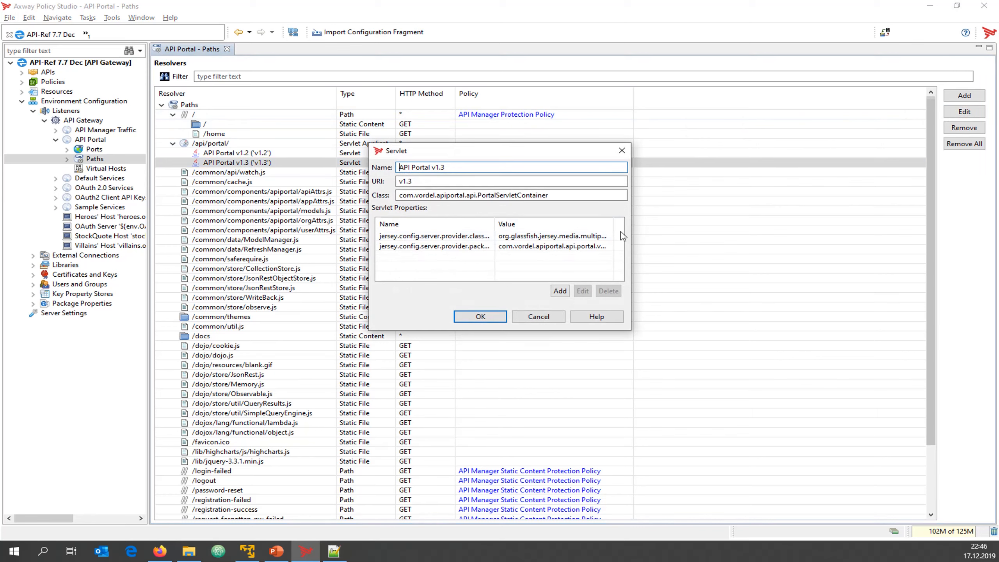
drag(632, 234, 952, 234)
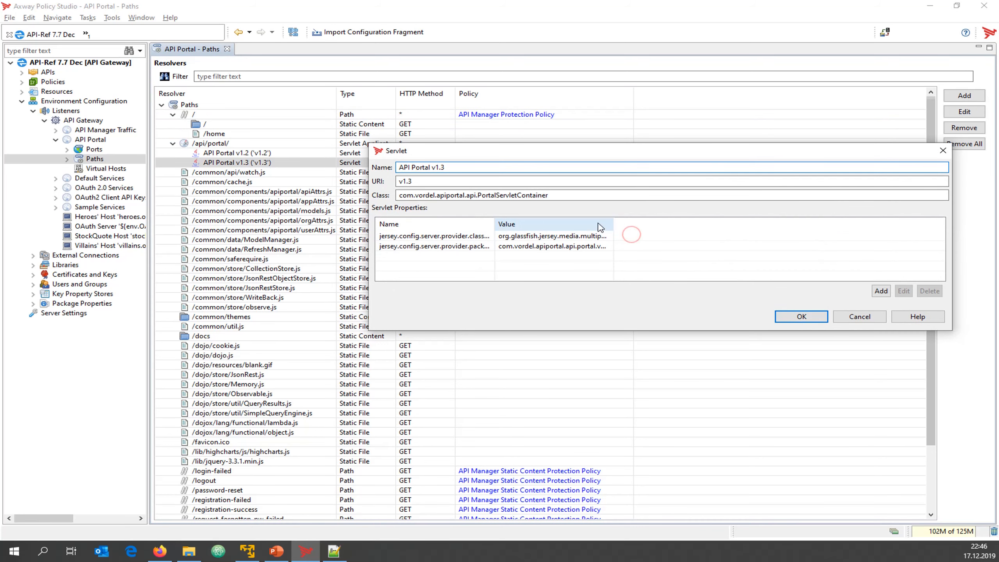
double_click(497, 224)
double_click(627, 223)
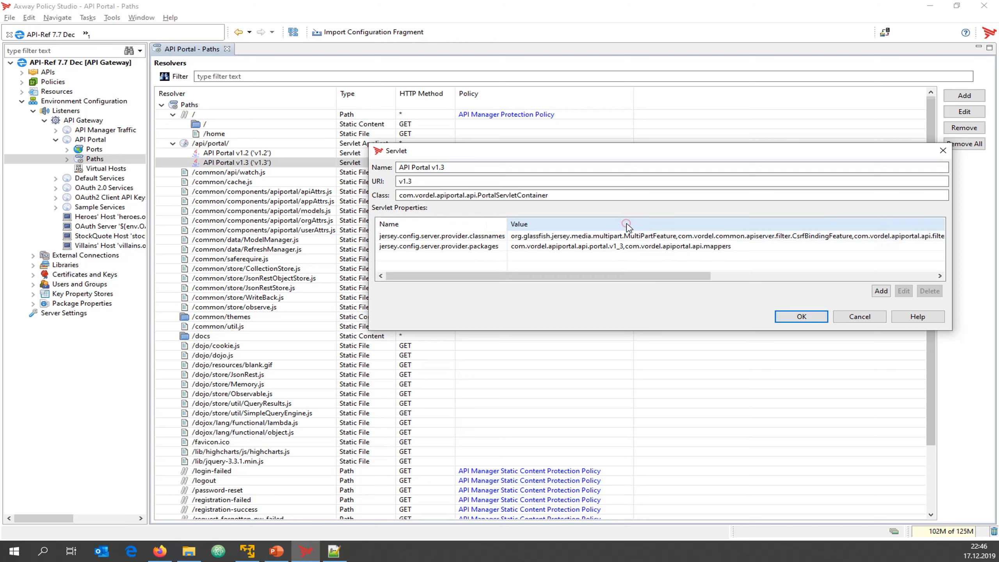
Append ',com.vordel.common.apiserver.filter.SSOBindingFeature' to the jersey.config.server.provider.classnames value
click(601, 237)
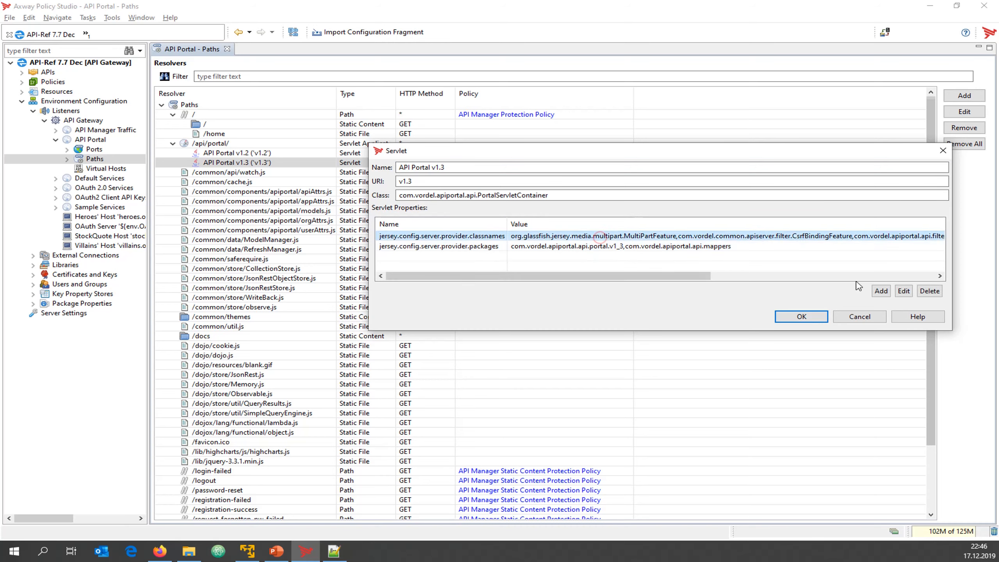
click(904, 293)
click(543, 225)
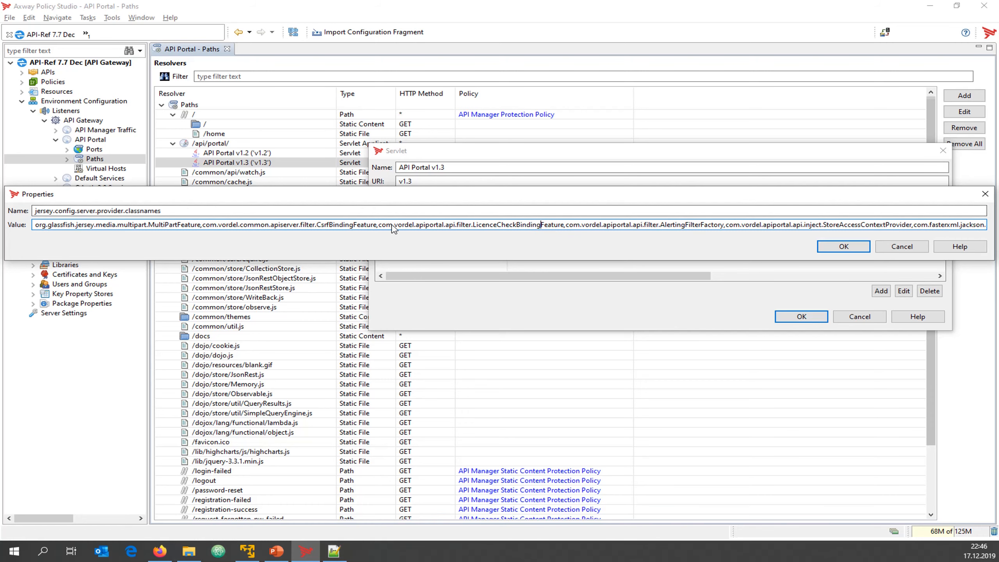
key(End)
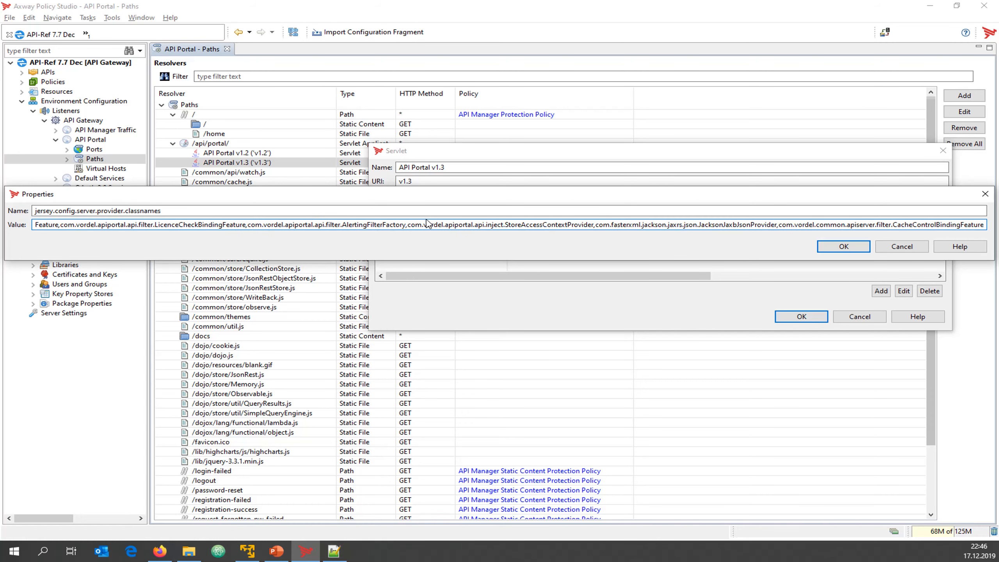
text(,com.vordel.common.apiserver.filter.SSOBindingFeature)
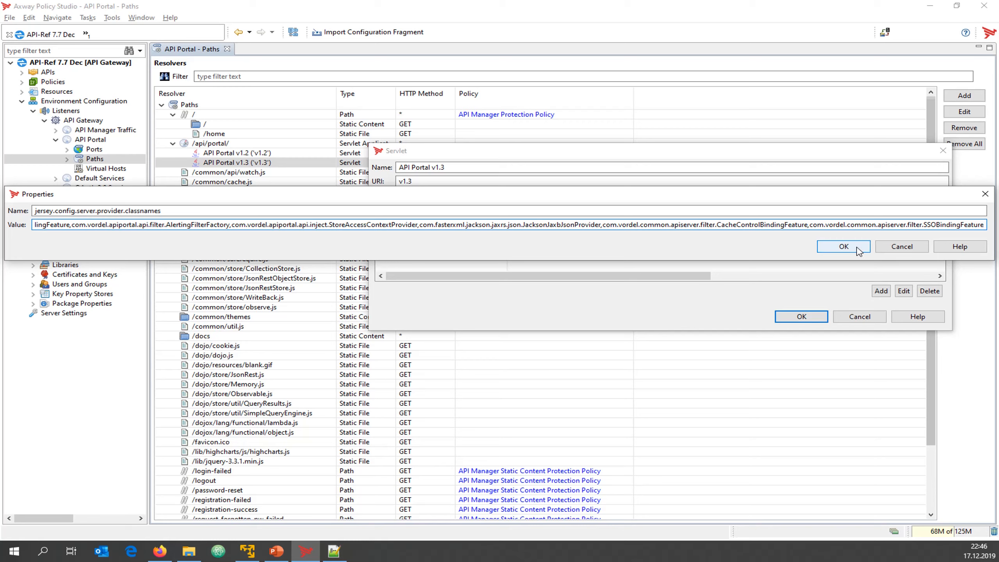
click(844, 246)
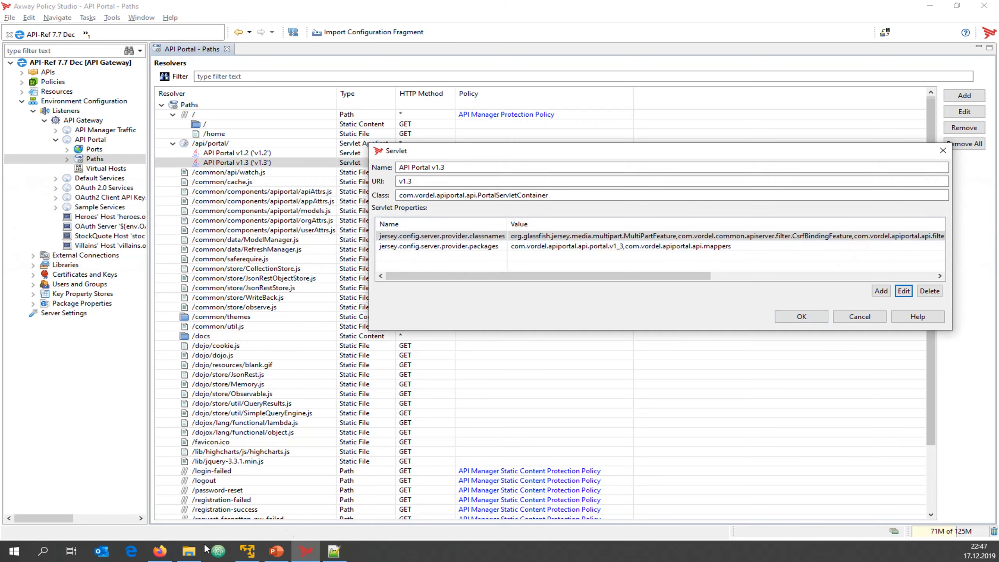
click(159, 492)
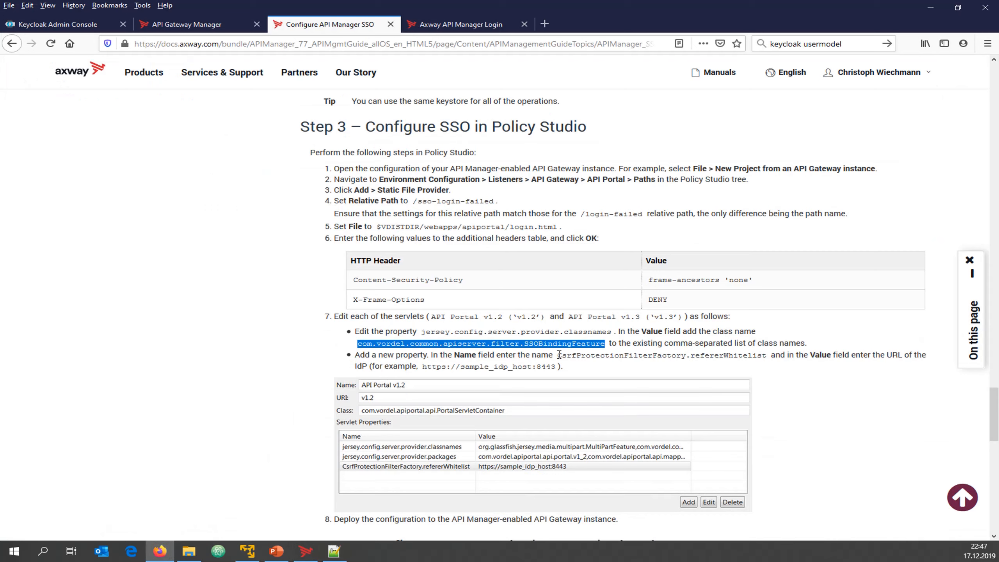
Copy the CsrfProtectionFilterFactory.refererWhitelist property name from step 7 of the docs
drag(557, 355, 767, 356)
key(ctrl+c)
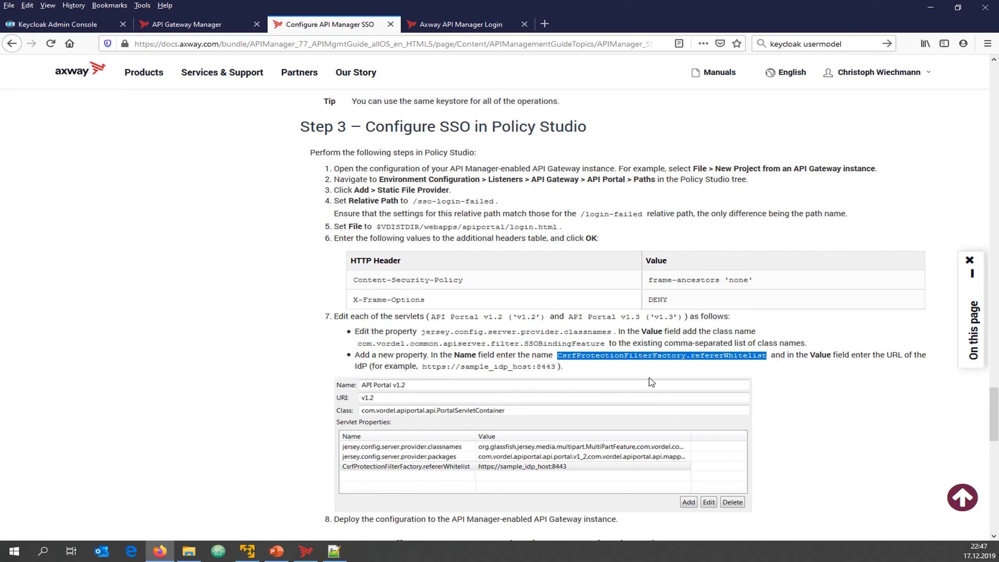
click(305, 552)
click(882, 291)
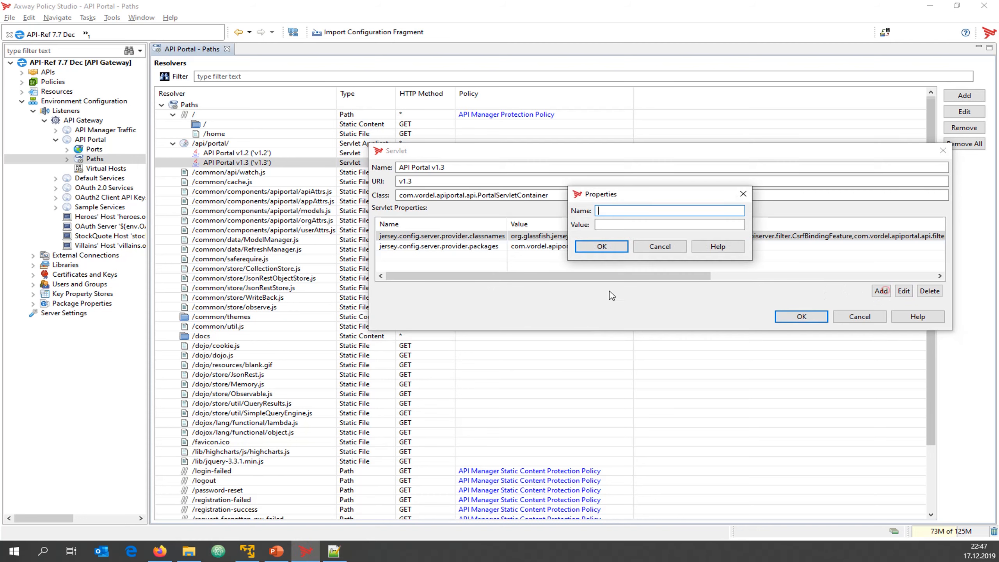
key(ctrl+v)
click(635, 223)
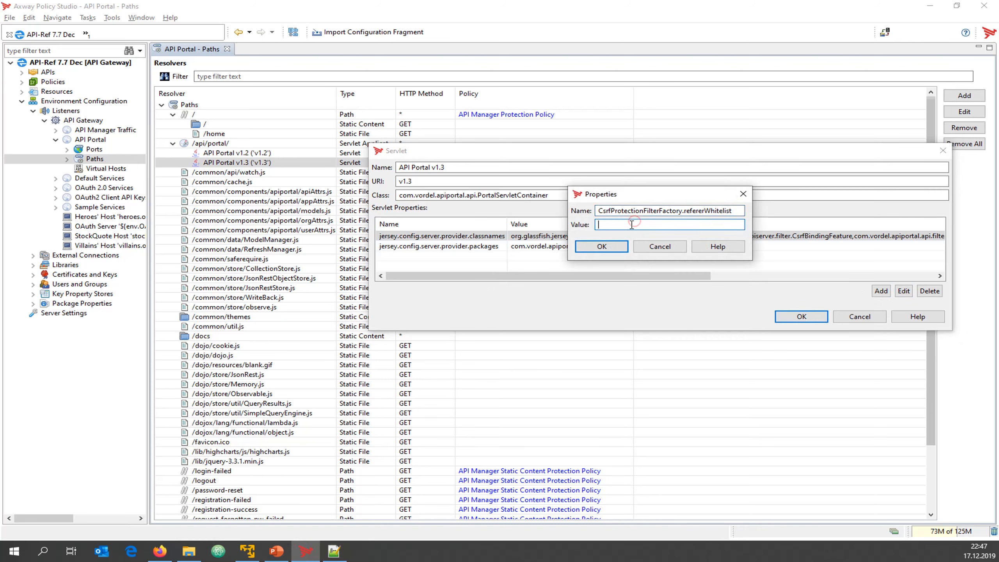
click(160, 553)
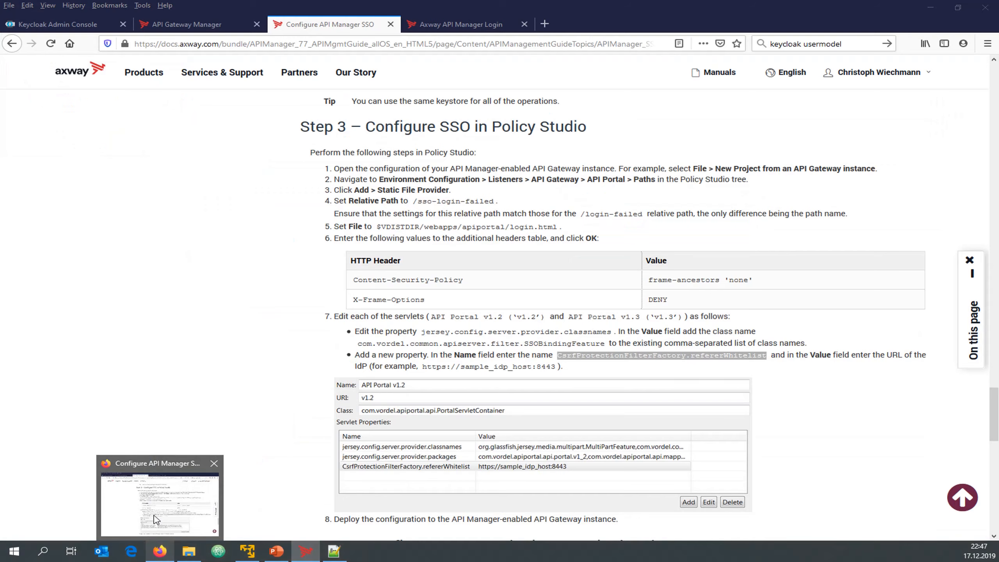
click(55, 24)
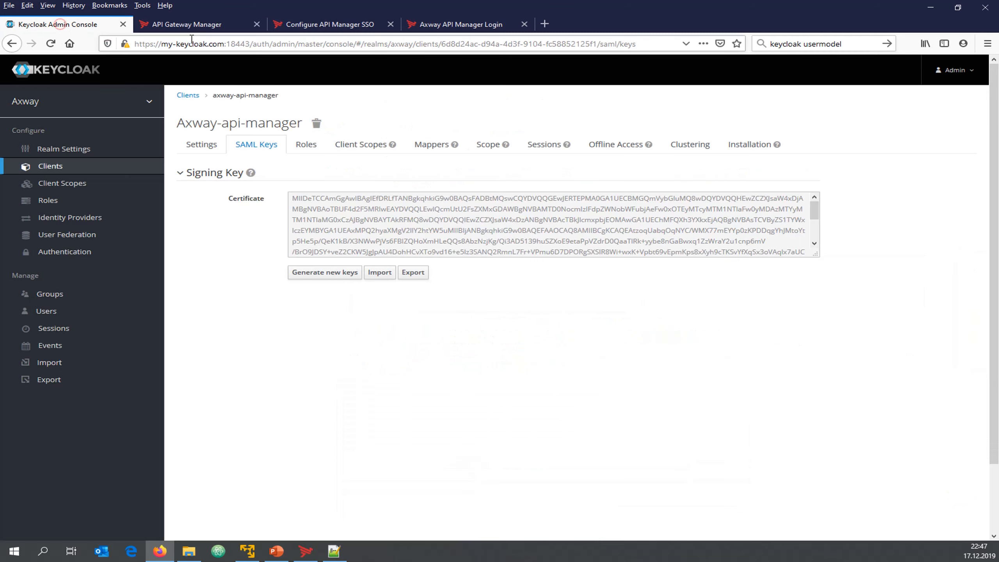
click(251, 43)
click(251, 43)
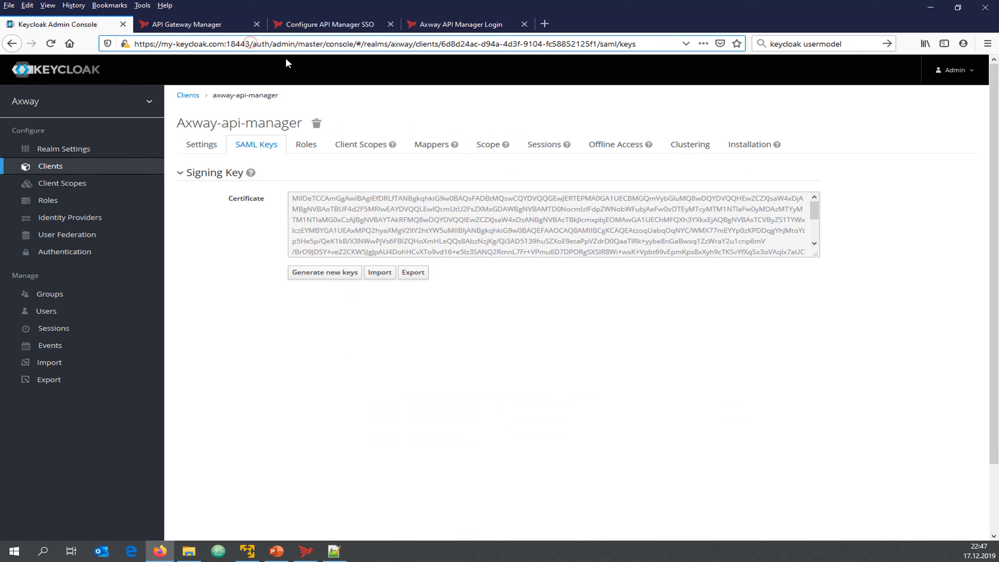
key(shift+Home)
key(ctrl+c)
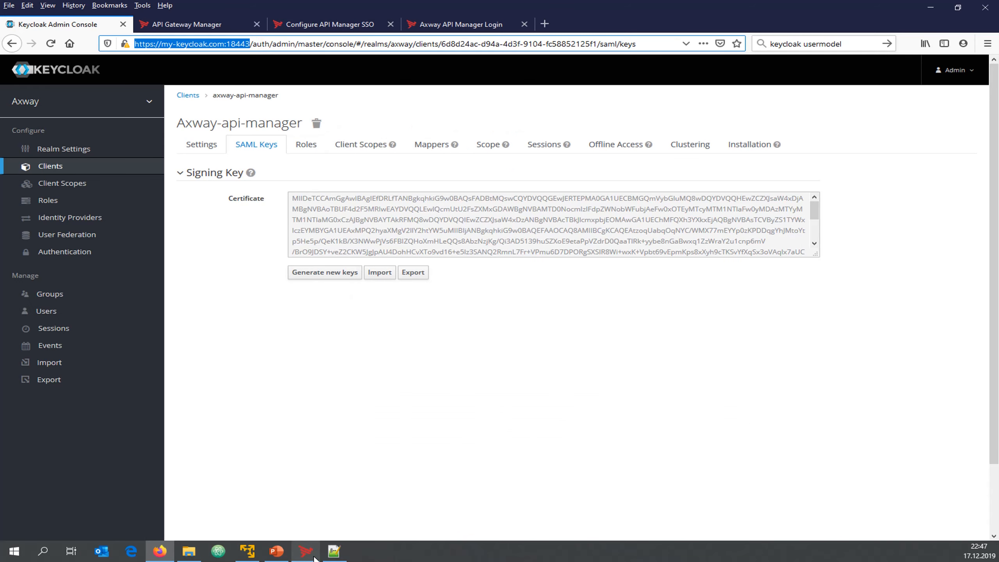
click(306, 551)
key(ctrl+v)
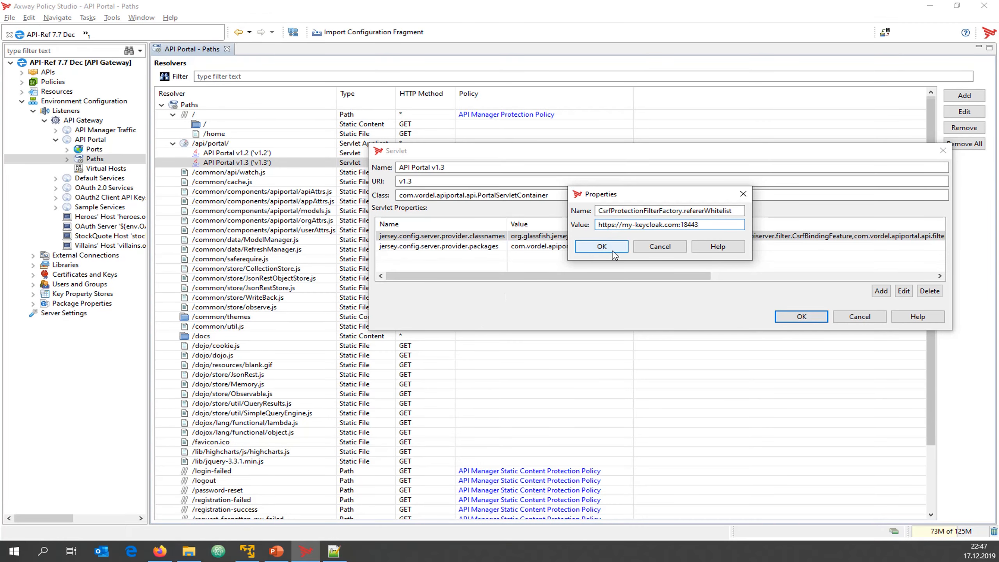
click(614, 248)
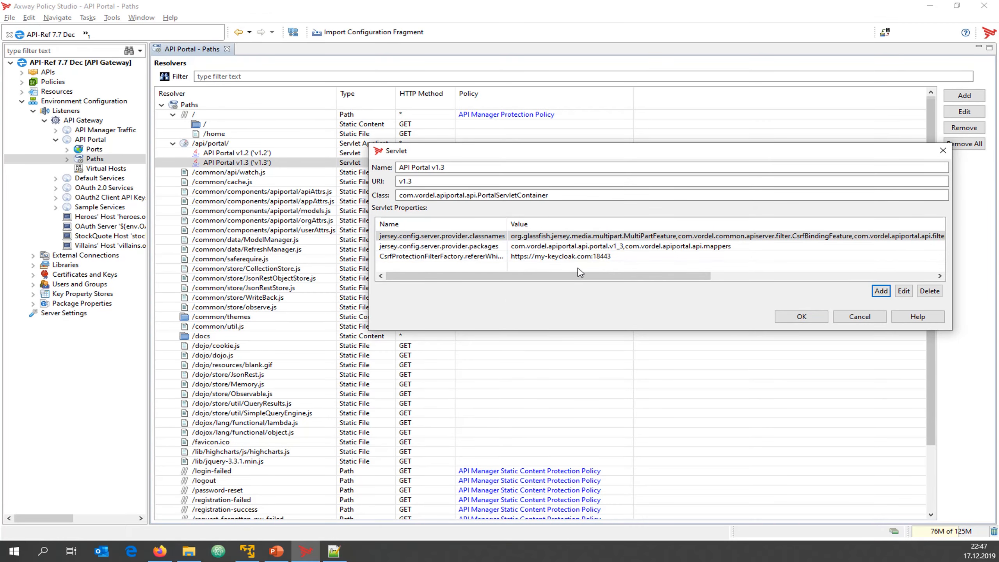
Verify the classnames value ends with SSOBindingFeature and confirm the API Portal v1.3 servlet settings
double_click(508, 225)
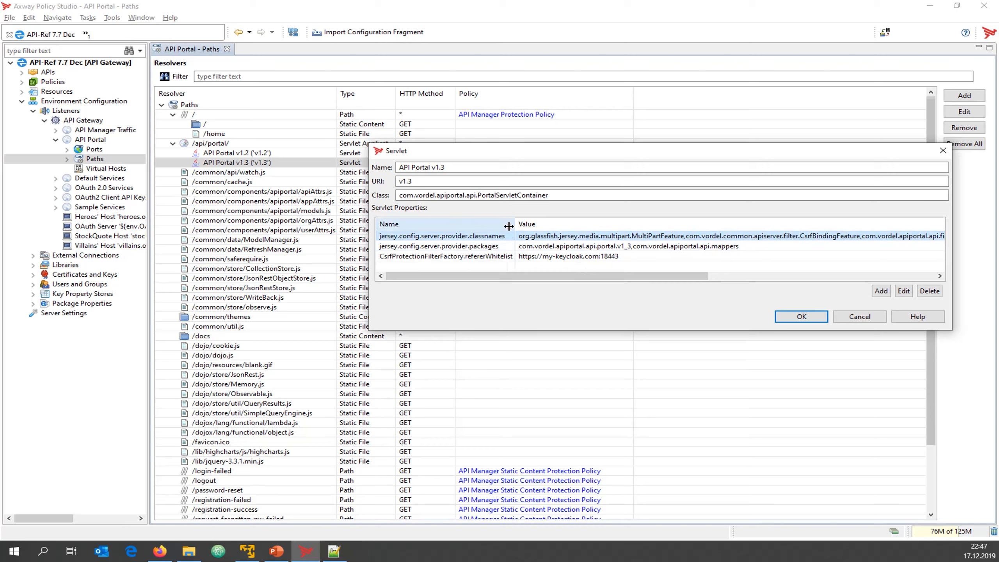
drag(535, 276, 768, 276)
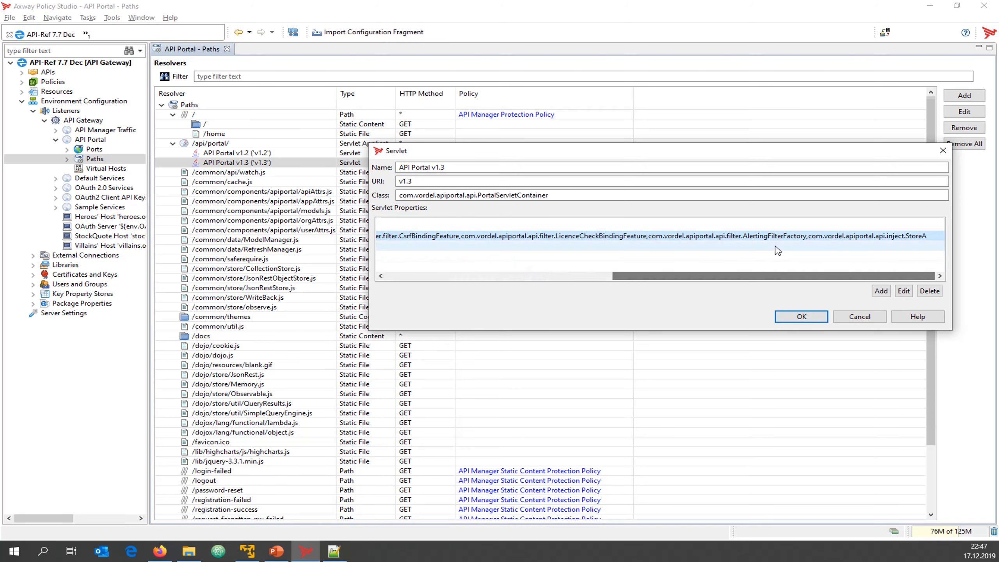
double_click(894, 239)
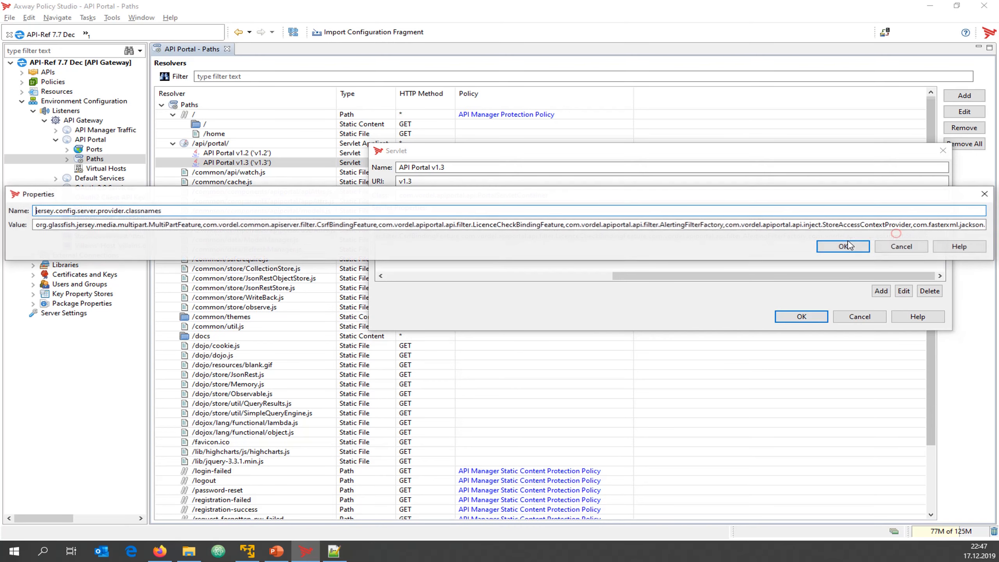
click(859, 223)
key(End)
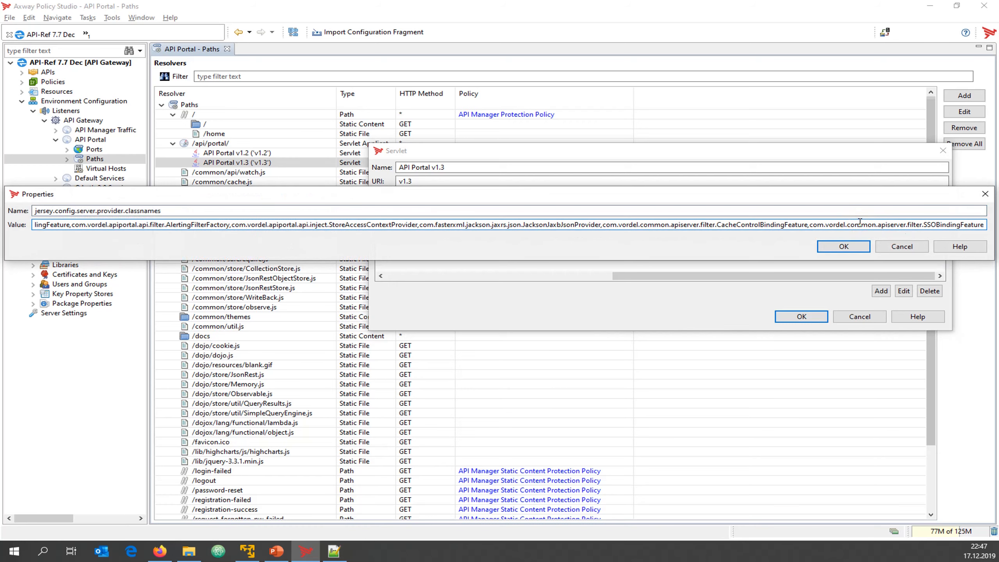
click(849, 246)
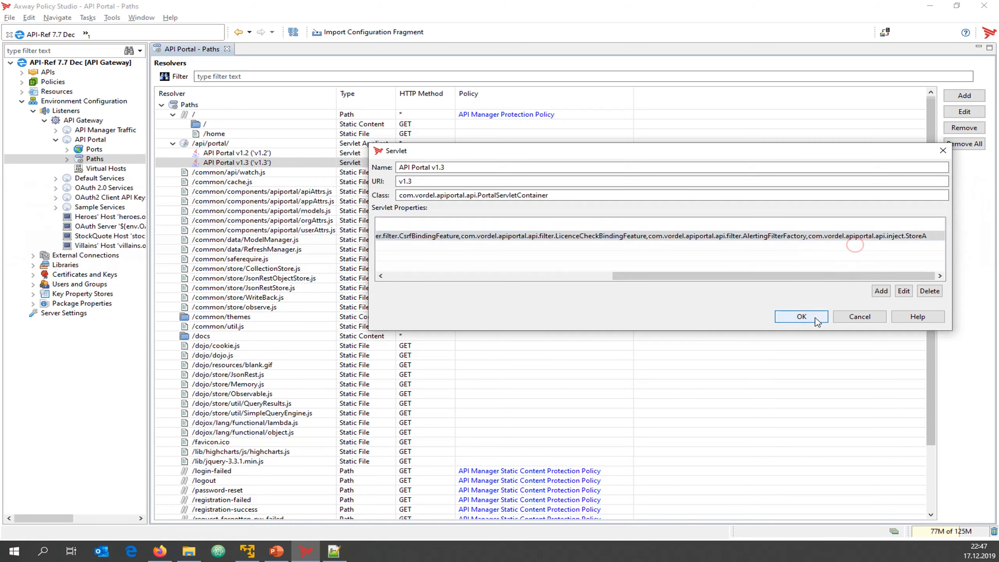
click(799, 316)
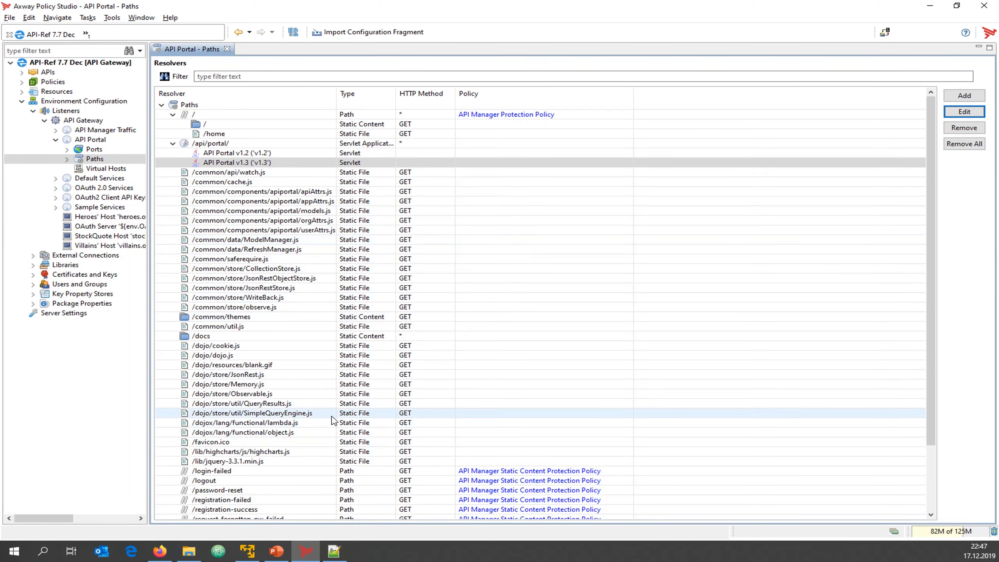
Check step 8 of the SSO docs, which says to deploy the configuration
scroll(334, 417, down, 3)
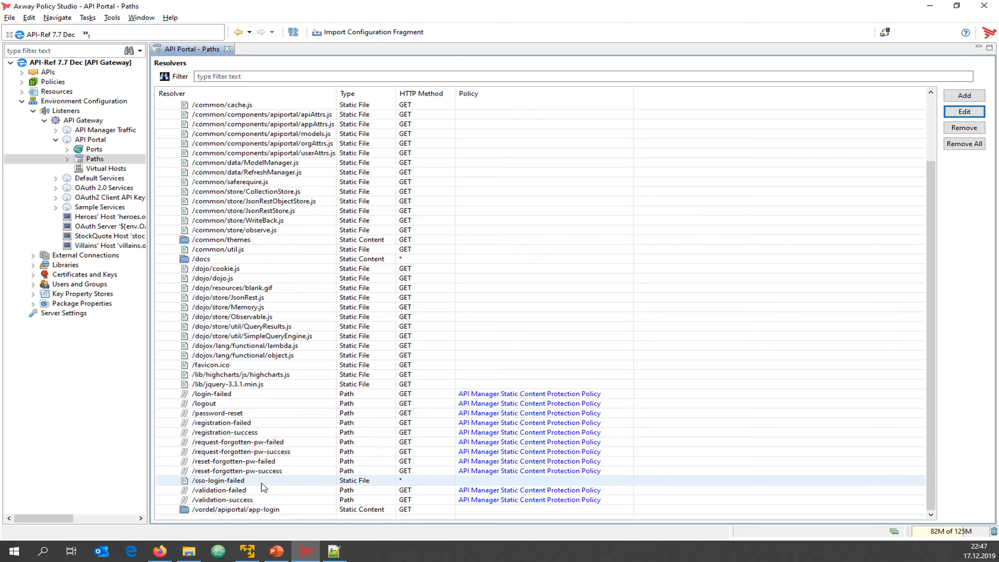
click(160, 551)
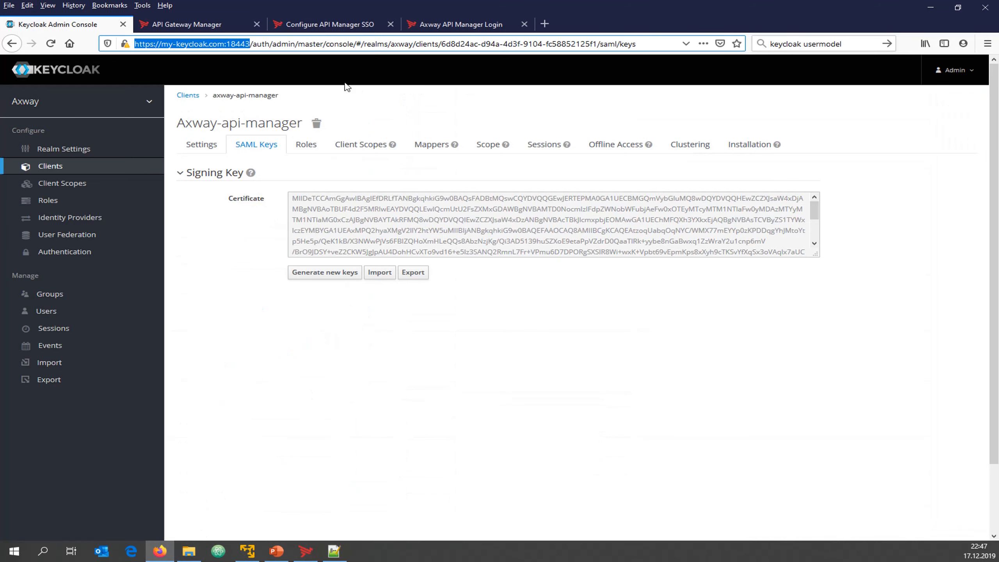
click(350, 24)
scroll(344, 398, down, 5)
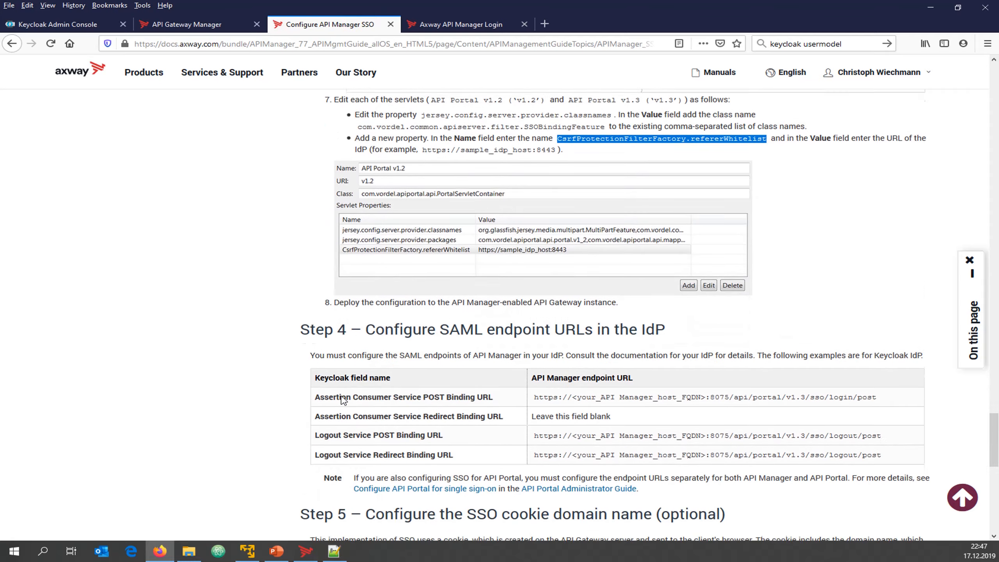
drag(345, 302, 467, 302)
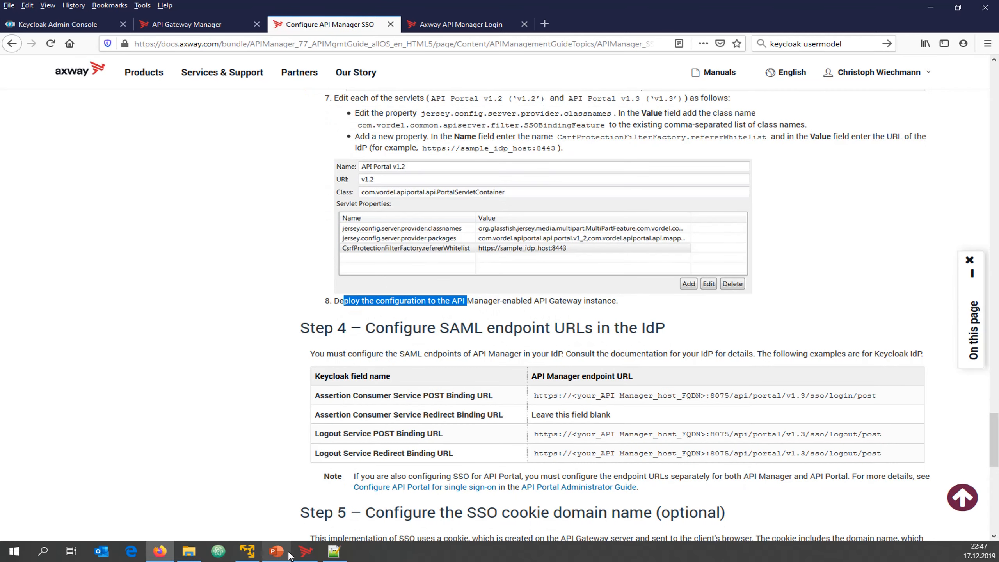
click(305, 552)
Deploy the configuration with F6 to the QuickStart Group, entering the admin password
key(F6)
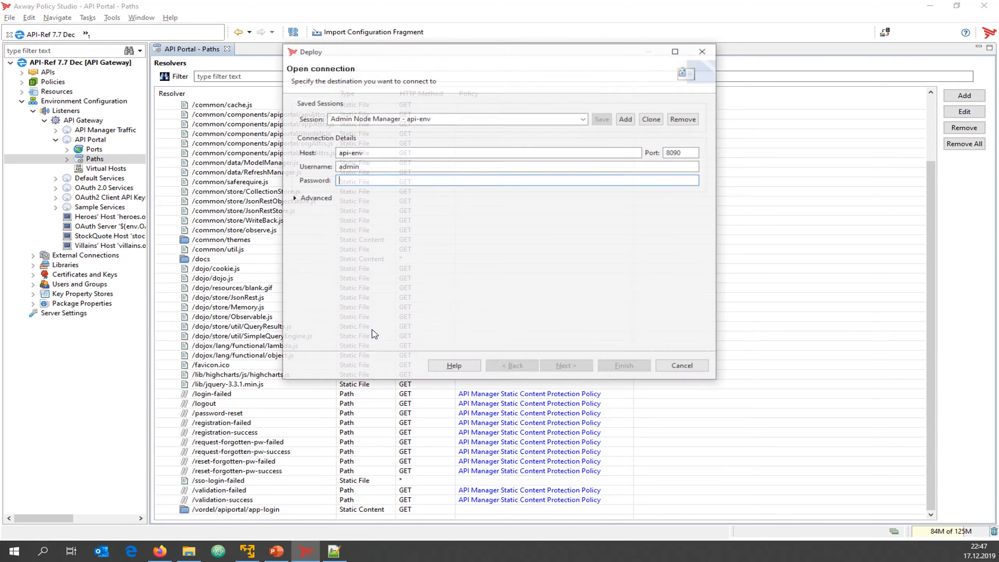
text(******)
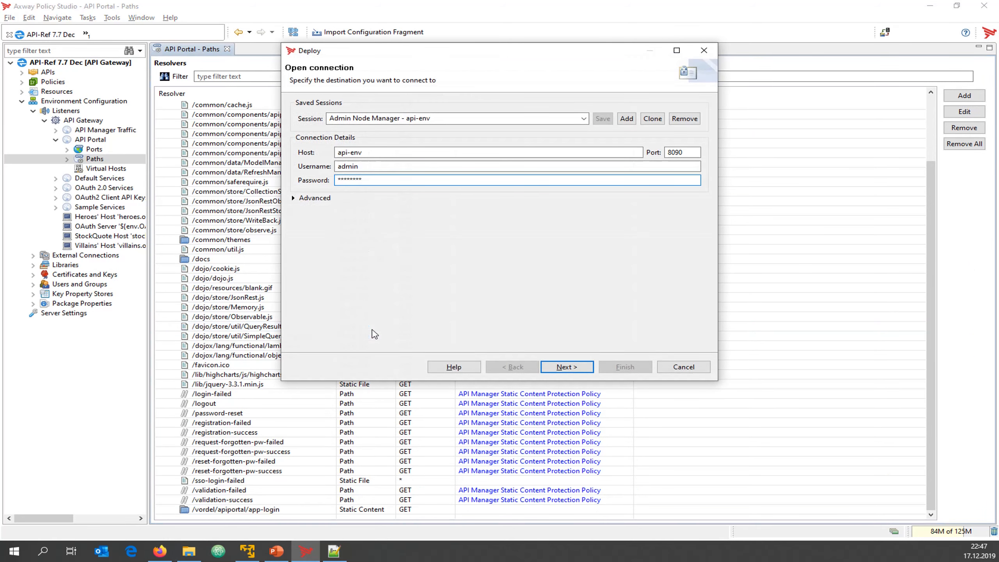
key(Return)
click(368, 118)
click(359, 158)
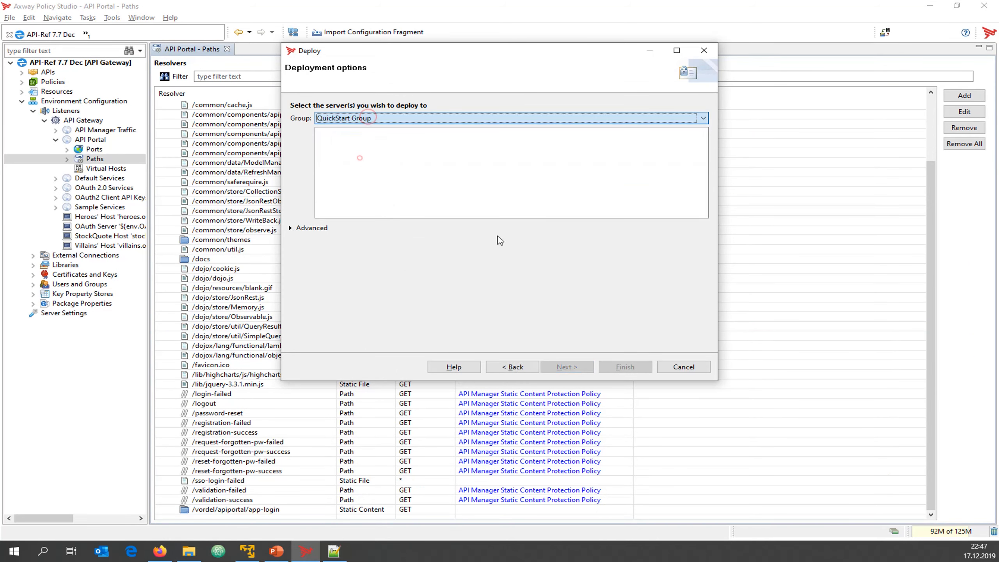
click(567, 366)
Set the client's Assertion Consumer Service POST Binding URL from the docs, with host api-env
click(160, 554)
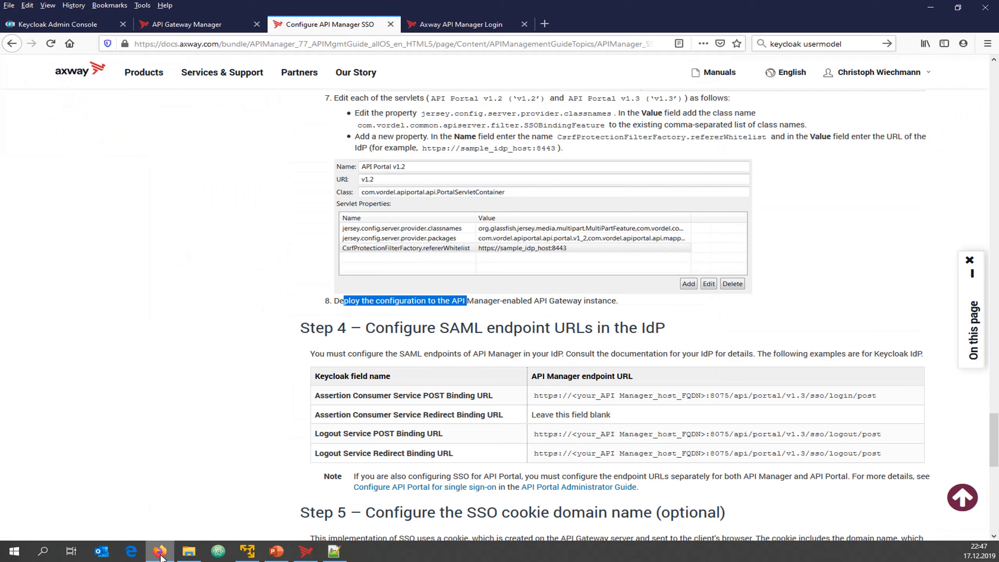
scroll(301, 299, down, 3)
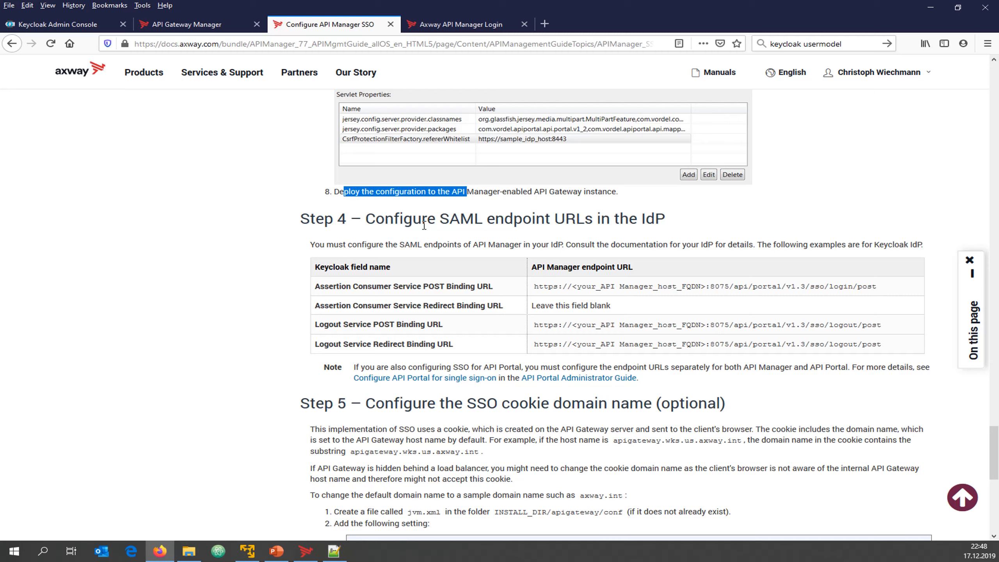
drag(538, 289, 878, 287)
key(ctrl+c)
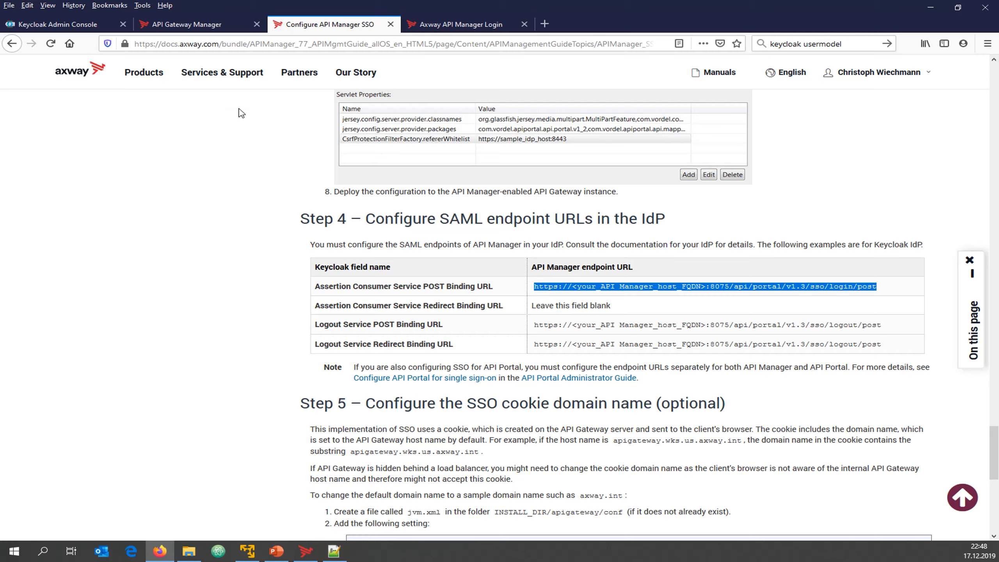
click(66, 25)
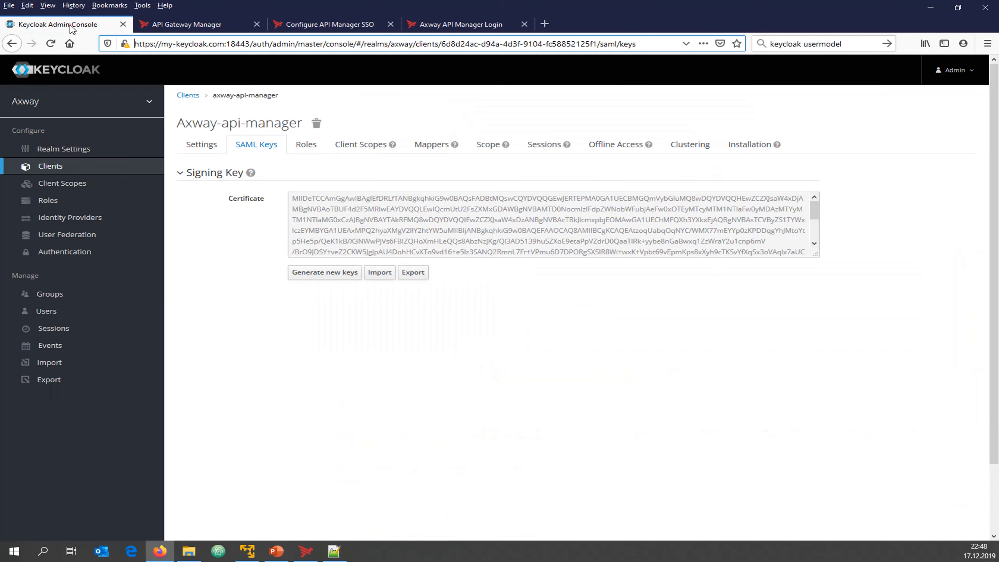
click(199, 146)
scroll(261, 382, down, 10)
scroll(260, 379, down, 4)
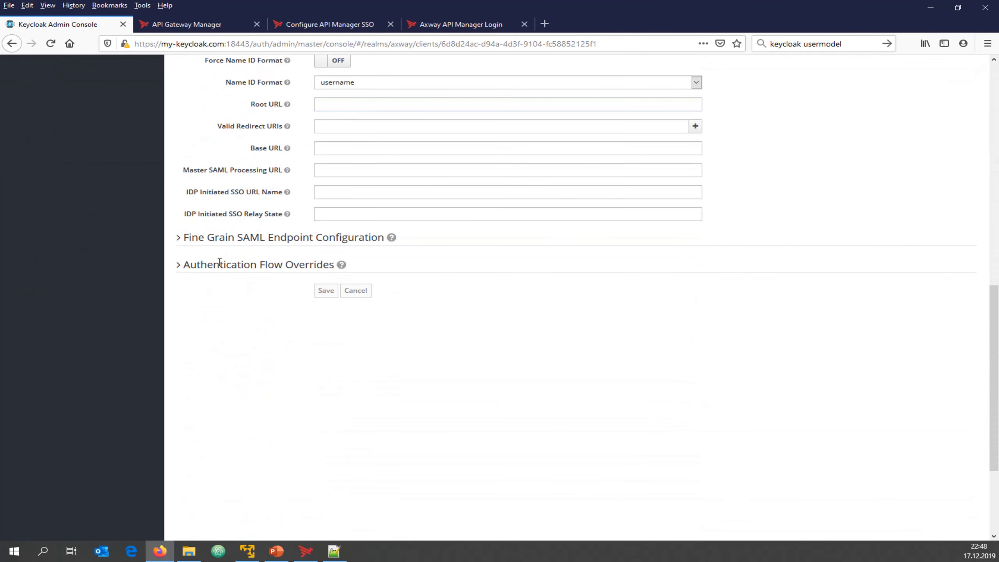
click(179, 238)
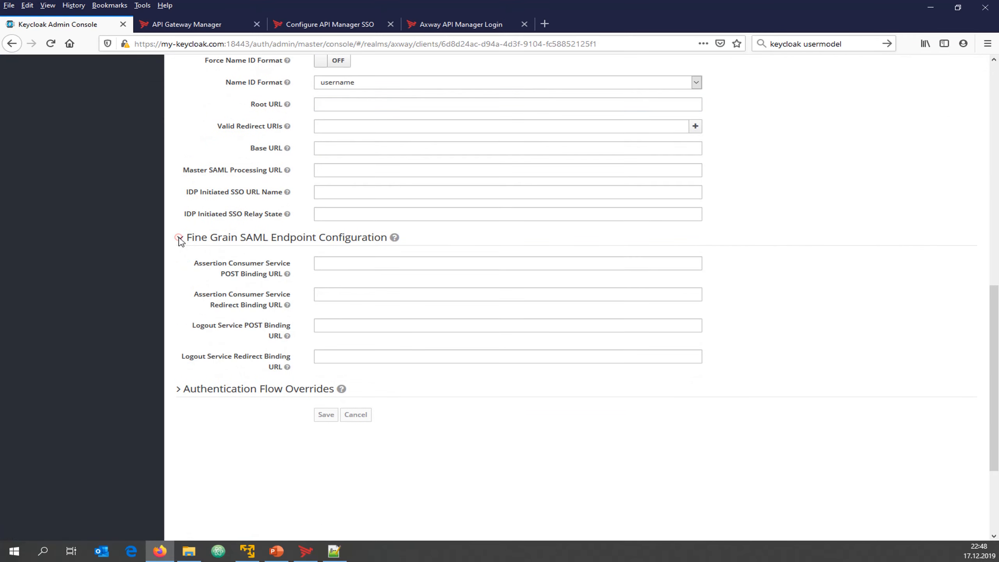
click(336, 262)
key(ctrl+v)
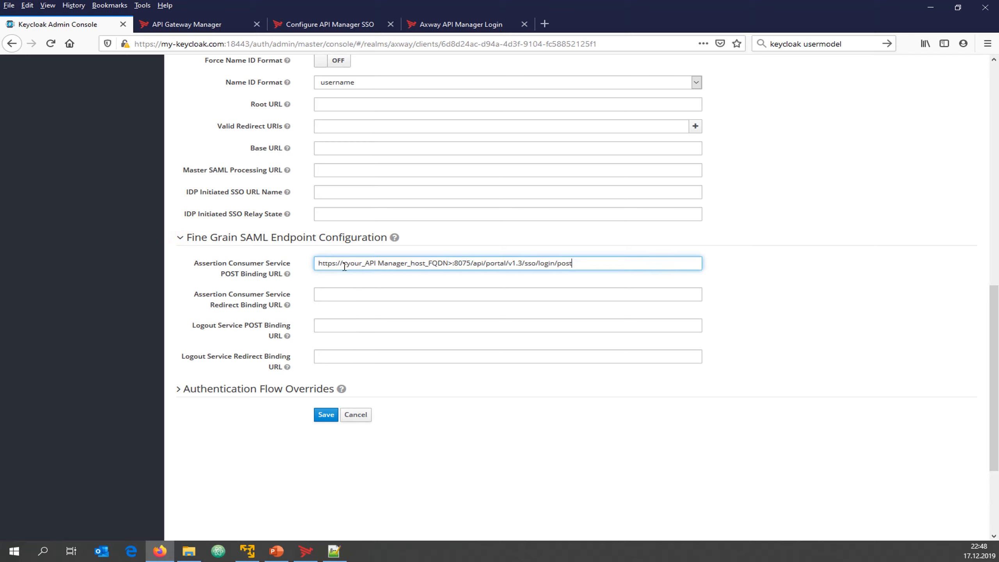
drag(342, 263, 441, 263)
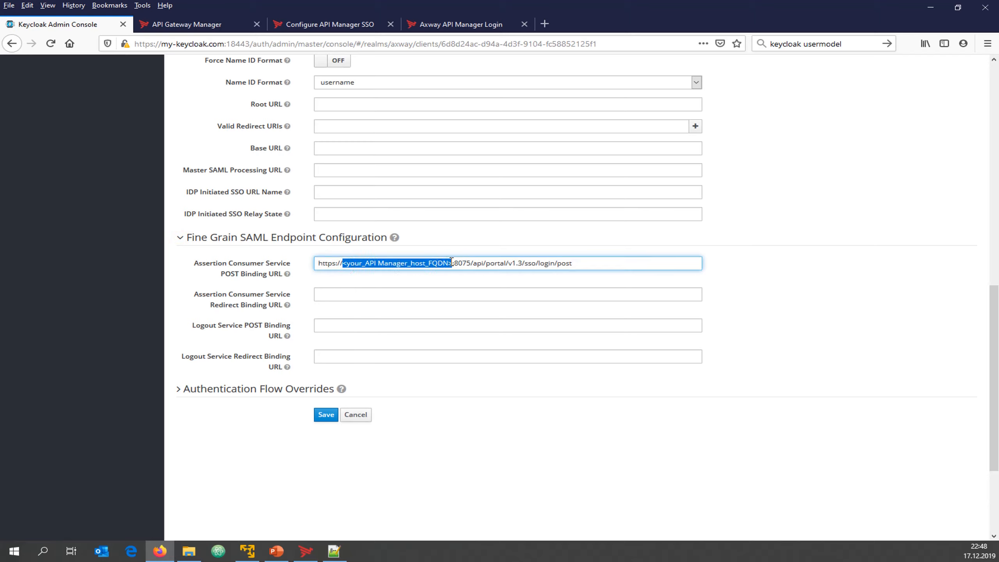
text(api-env)
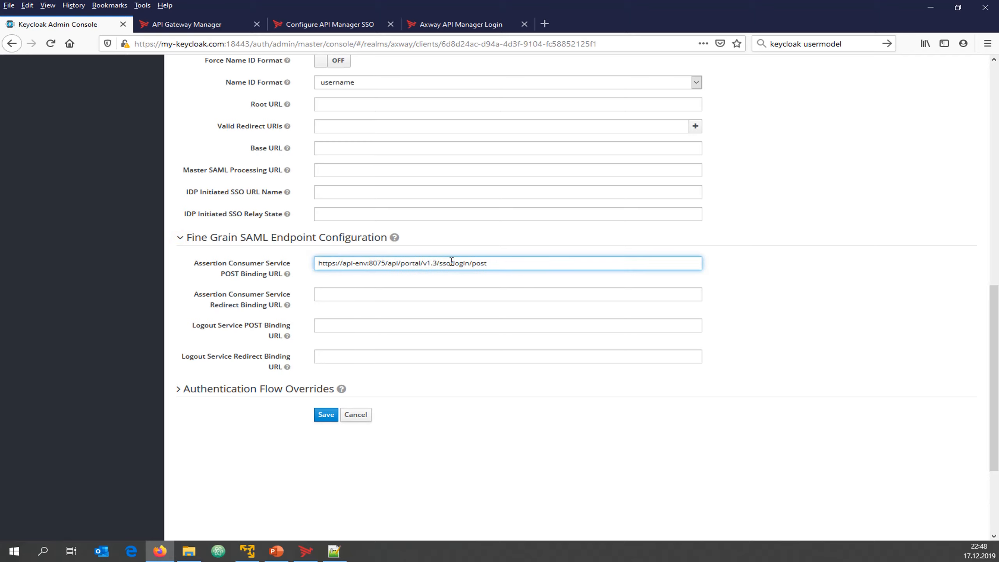
Start both Logout Service POST and Redirect Binding URLs with the api-env:8075 host and port
drag(384, 263, 317, 264)
key(ctrl+c)
click(339, 326)
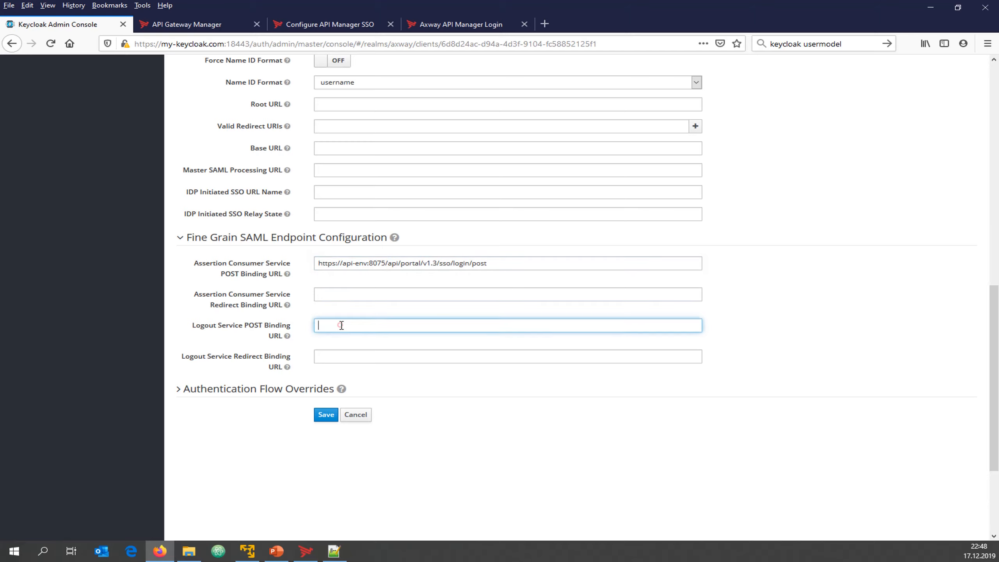
key(ctrl+v)
click(351, 364)
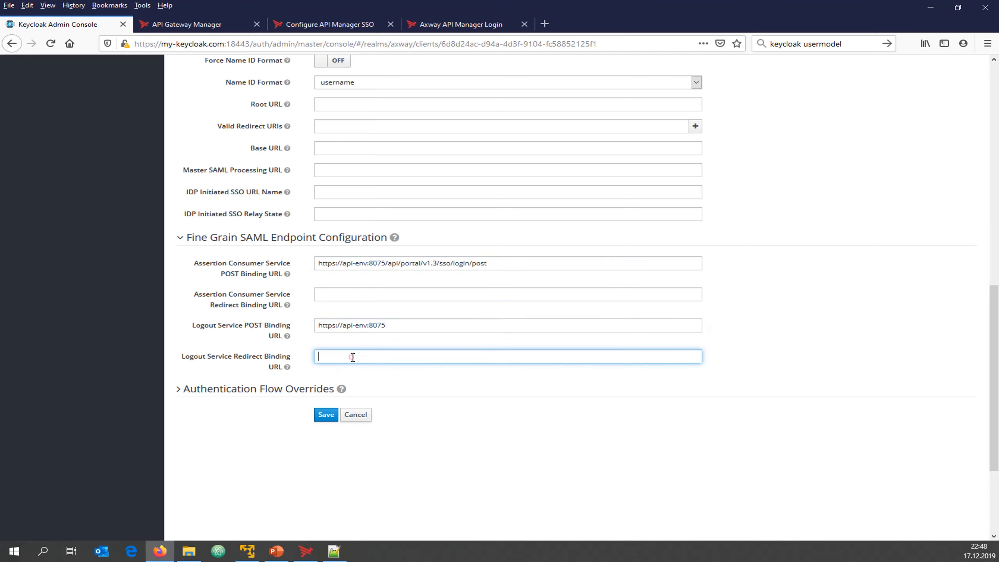
key(ctrl+v)
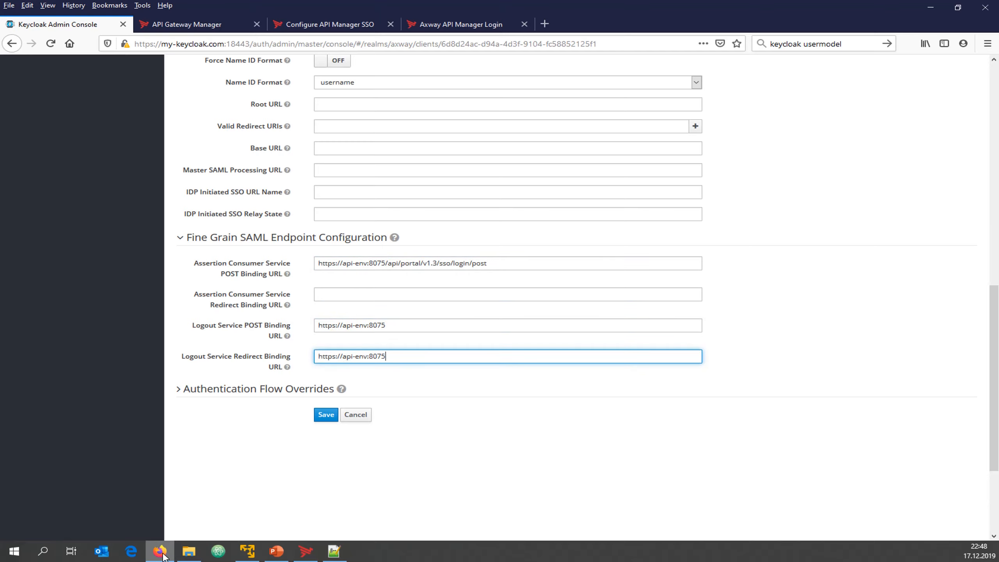
Append the documented logout path to both Logout Service URLs and save the client
click(365, 28)
drag(731, 325, 882, 326)
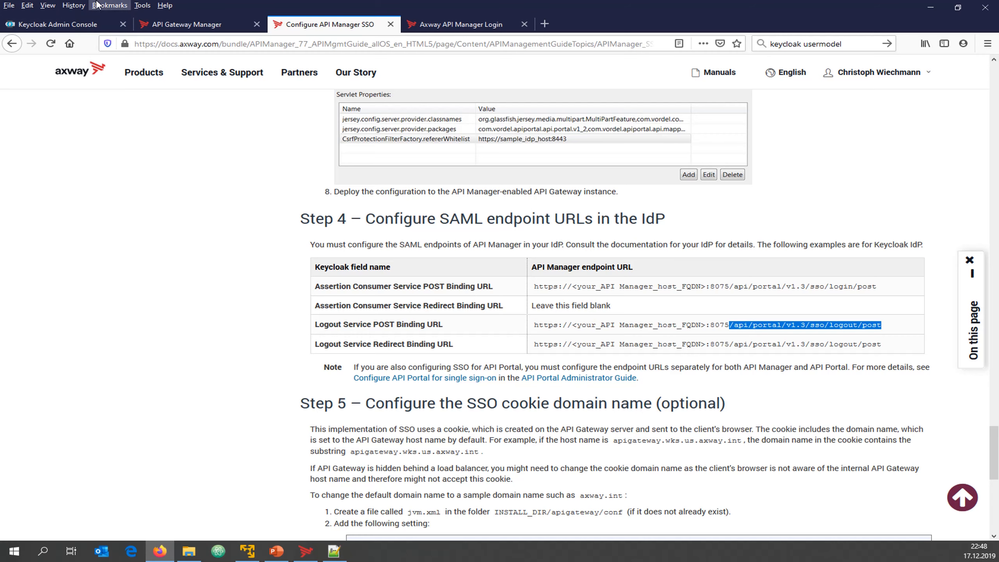
click(63, 24)
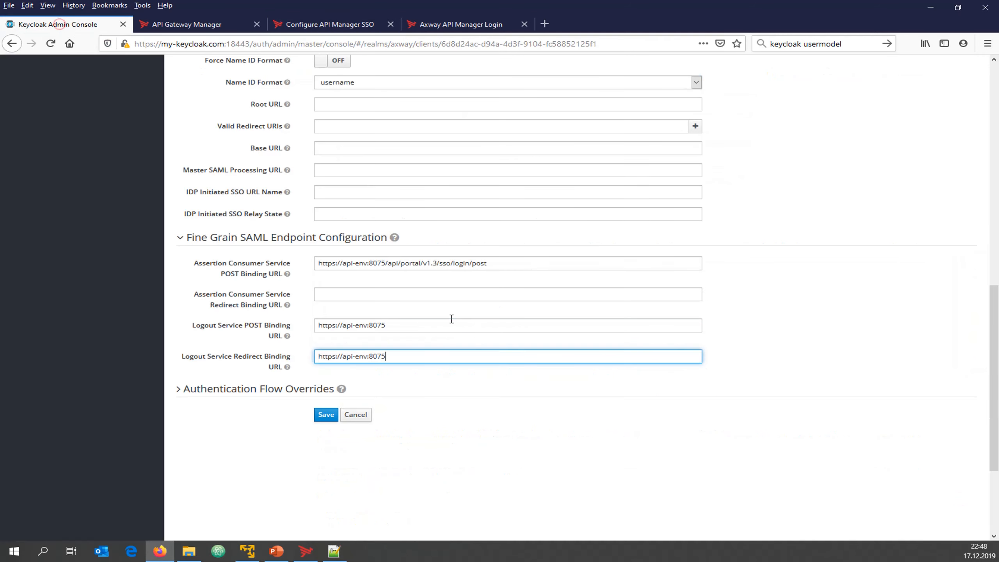
key(ctrl+v)
click(418, 328)
key(ctrl+v)
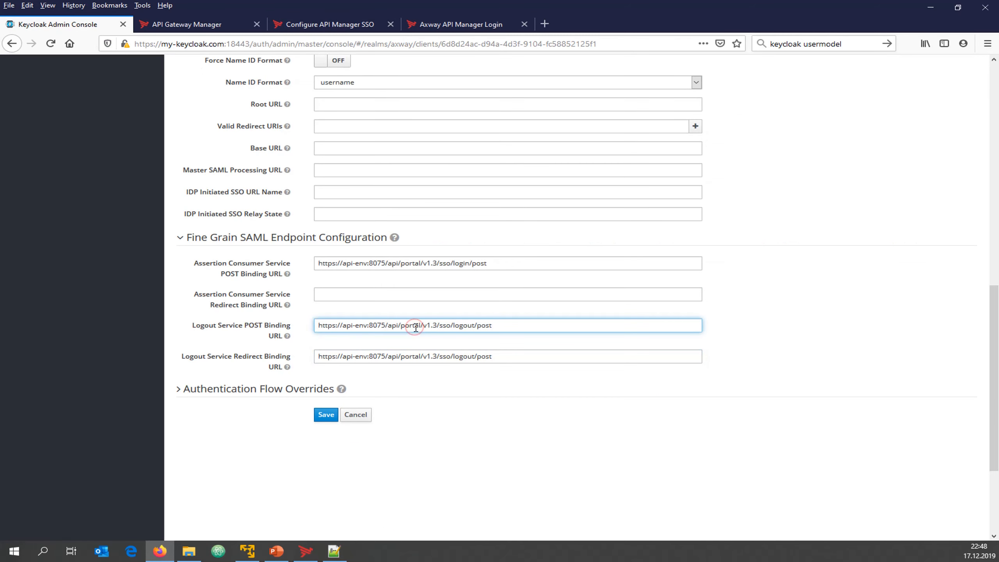
click(327, 415)
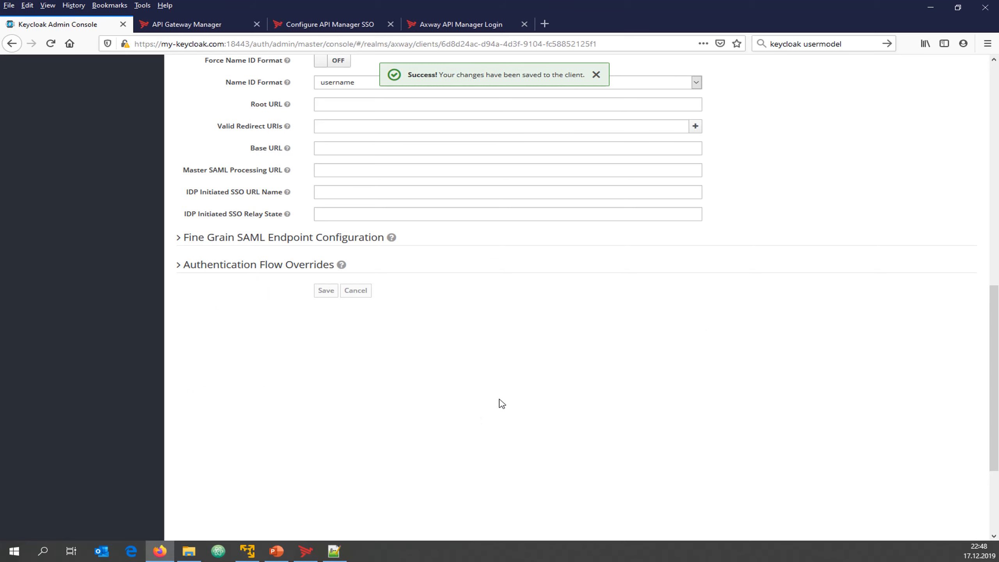
click(306, 551)
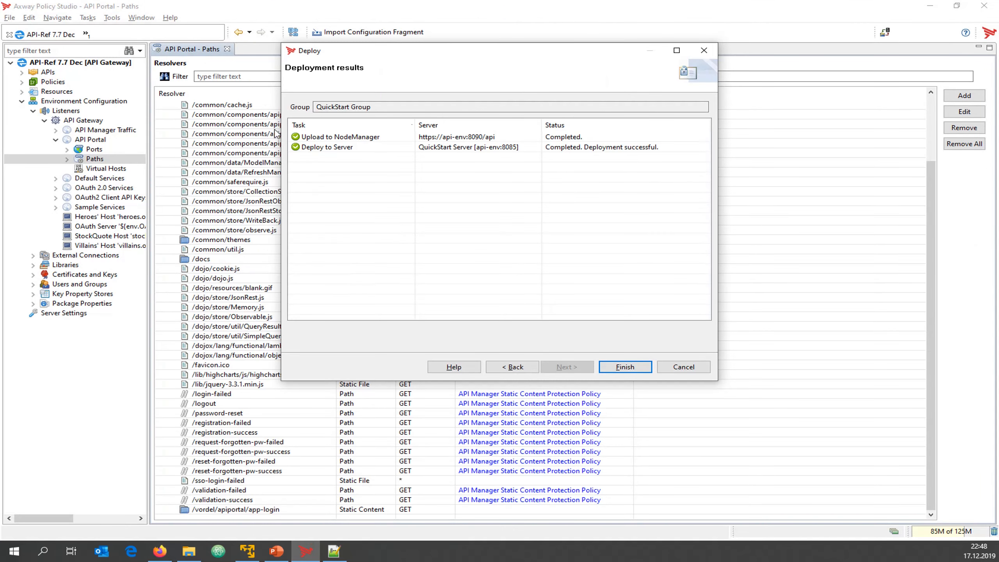
Close the successful QuickStart deployment results and bring the Keycloak console back
click(628, 370)
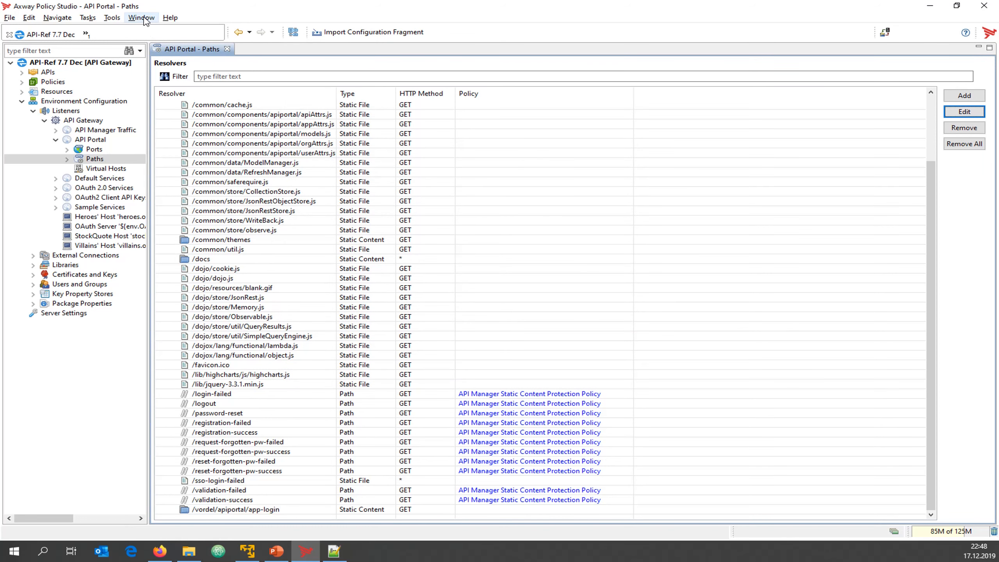
mouse_move(161, 551)
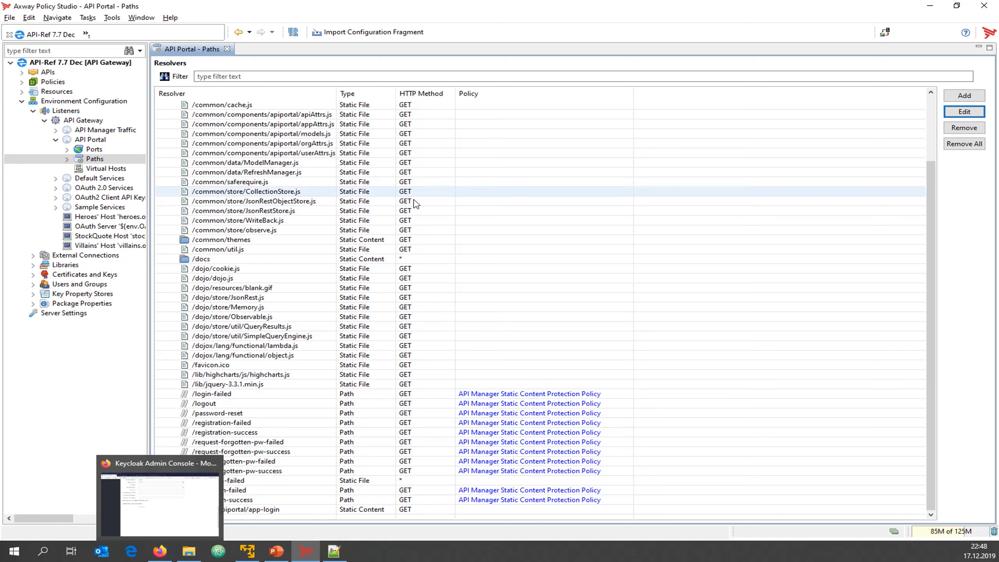
click(159, 554)
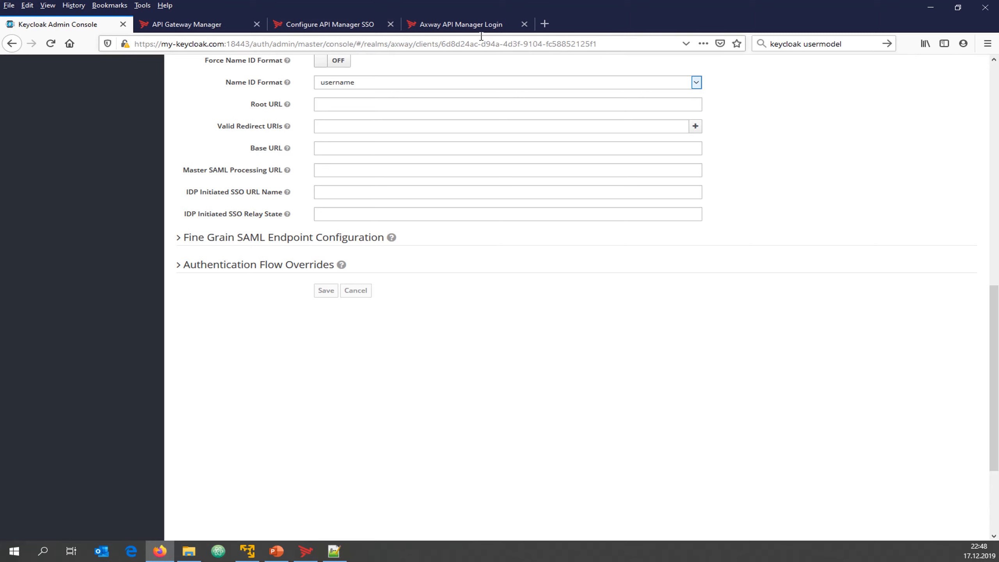
Open a private Firefox window and load the API Manager SSO login address on port 8075
click(988, 44)
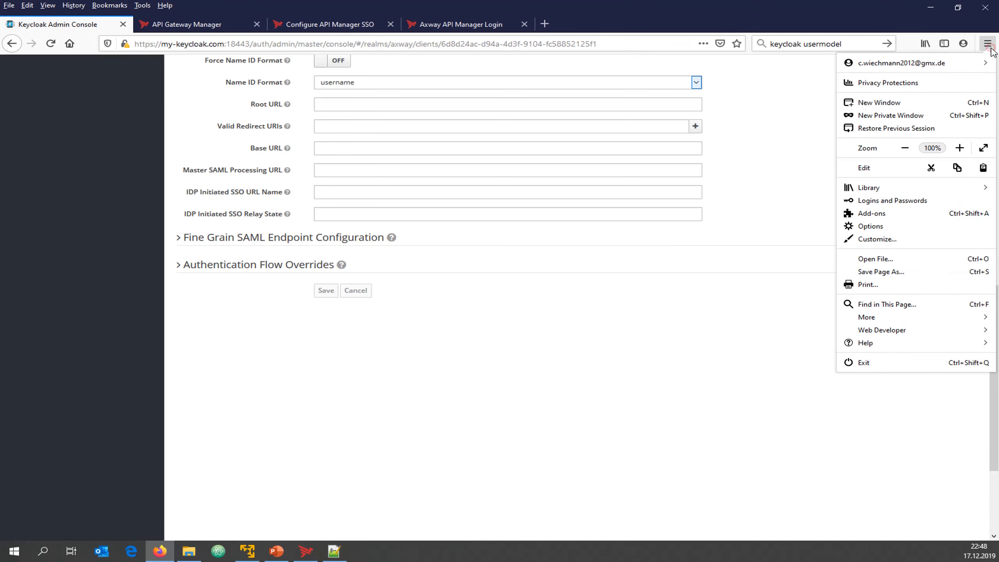
click(887, 118)
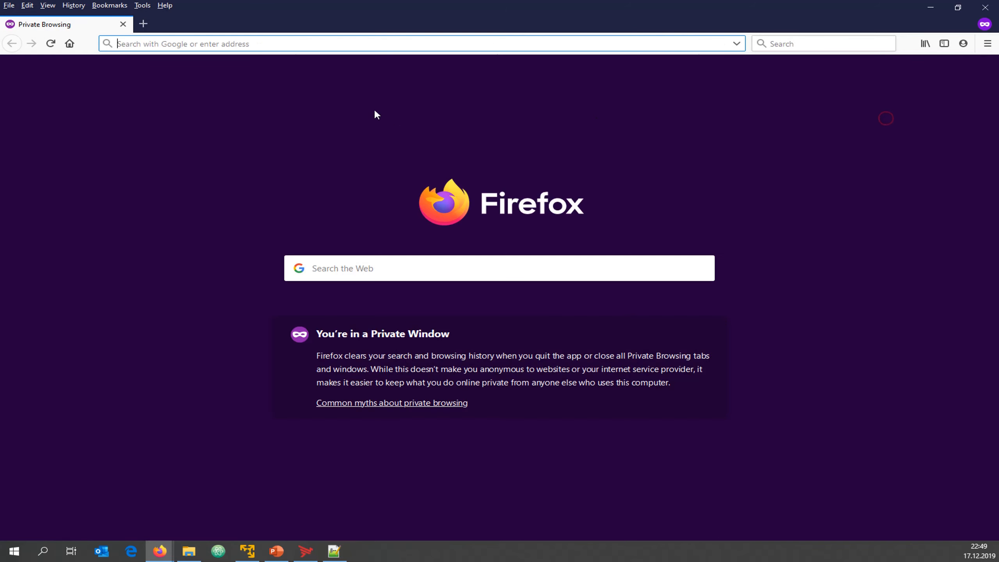
text(8075)
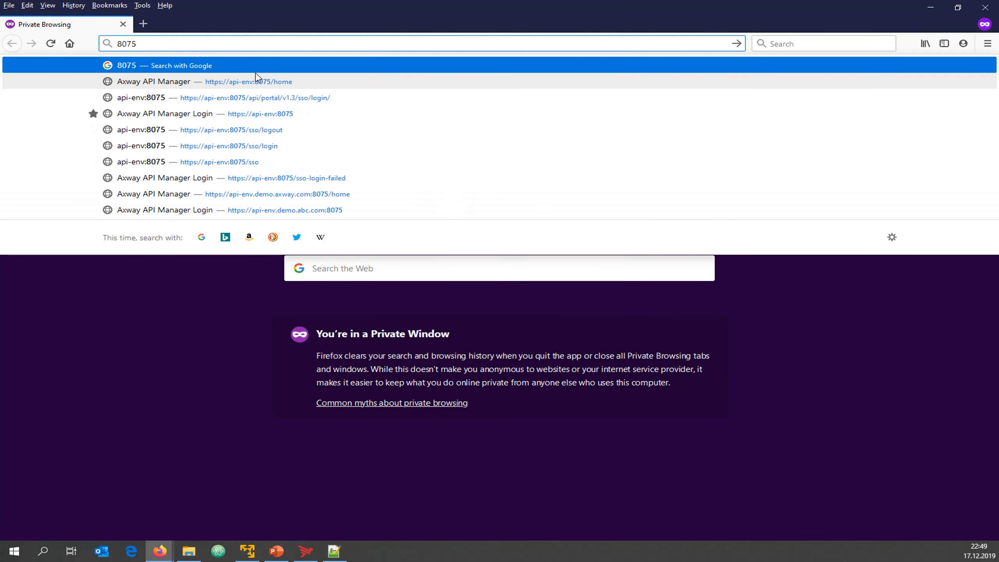
key(Down)
key(Down)
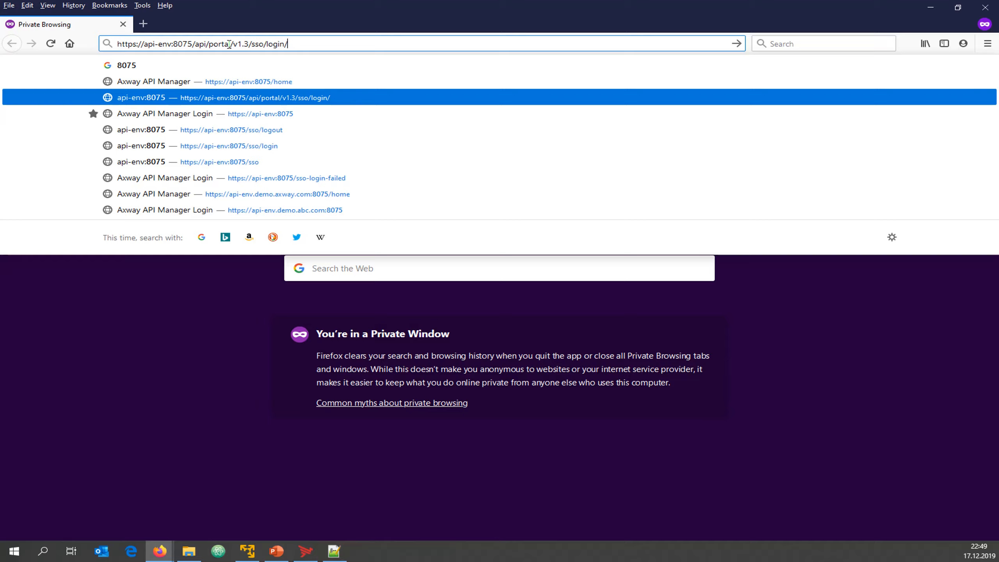
key(Return)
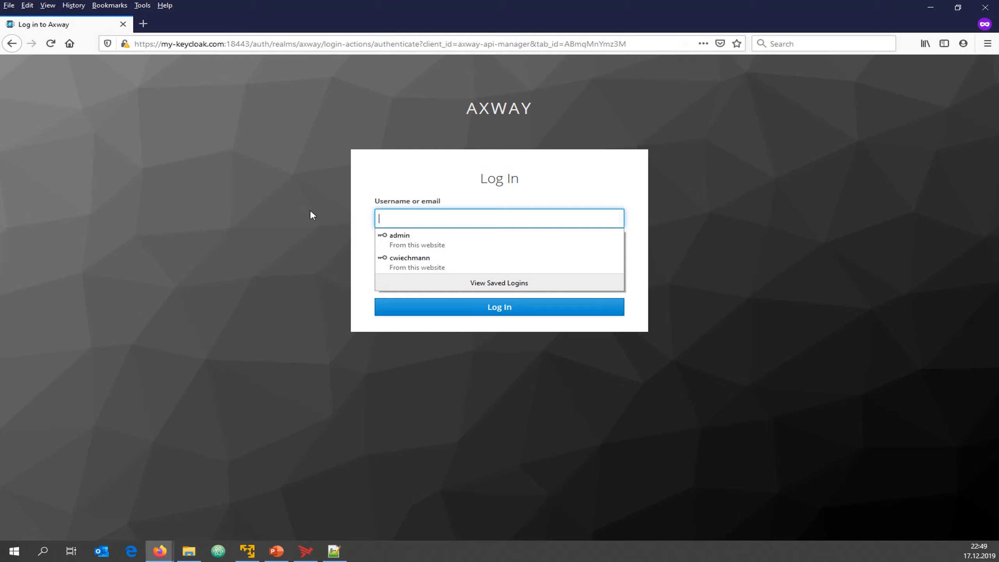
Log in on the Keycloak page with the saved account, which ends on 'Internal error'
click(380, 261)
click(485, 303)
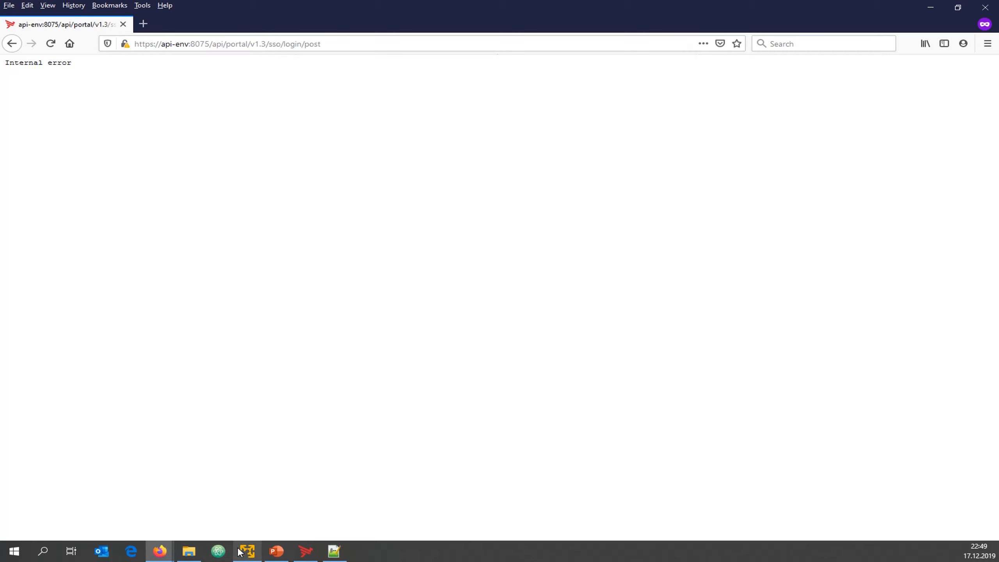
mouse_move(253, 556)
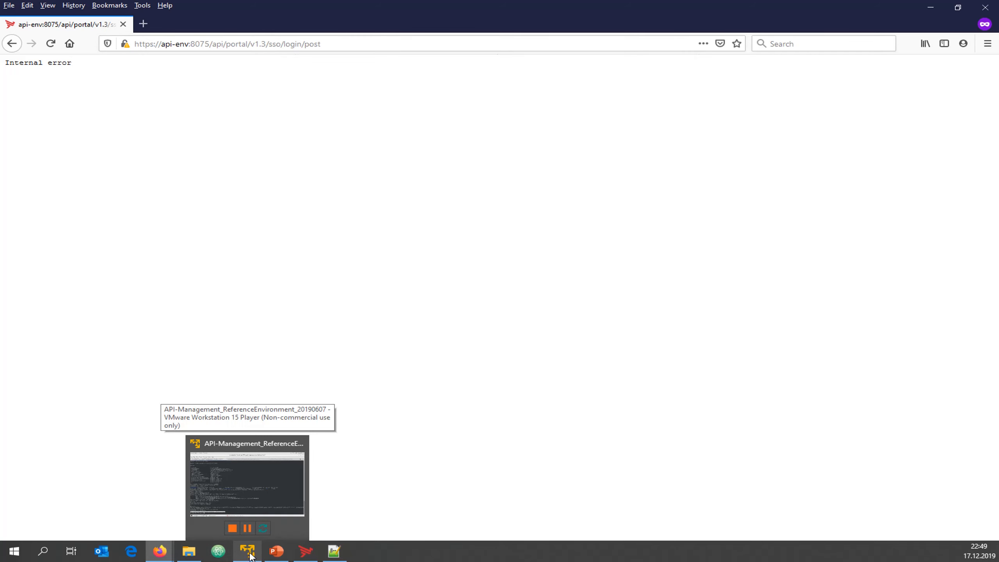
In the VM terminal, move into the gateway trace directory and list its files by time
click(248, 552)
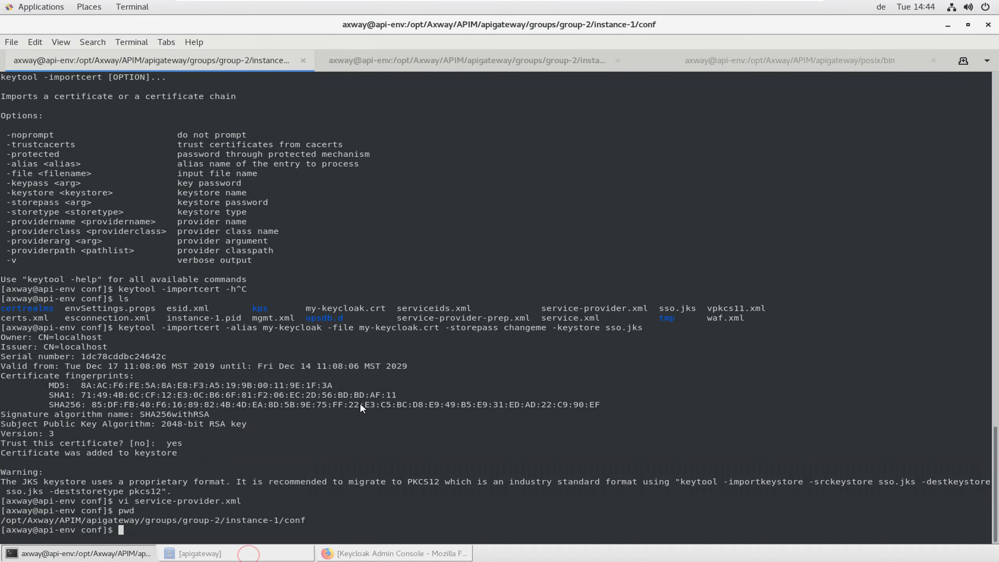
text(cd ..)
key(Return)
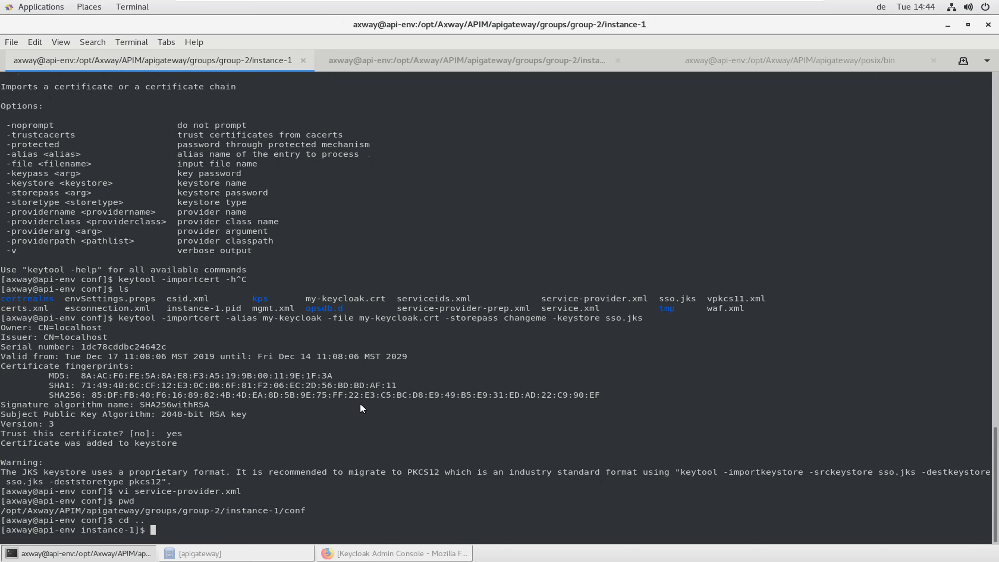
text(cd tr)
key(Tab)
key(Return)
text(ll -tr)
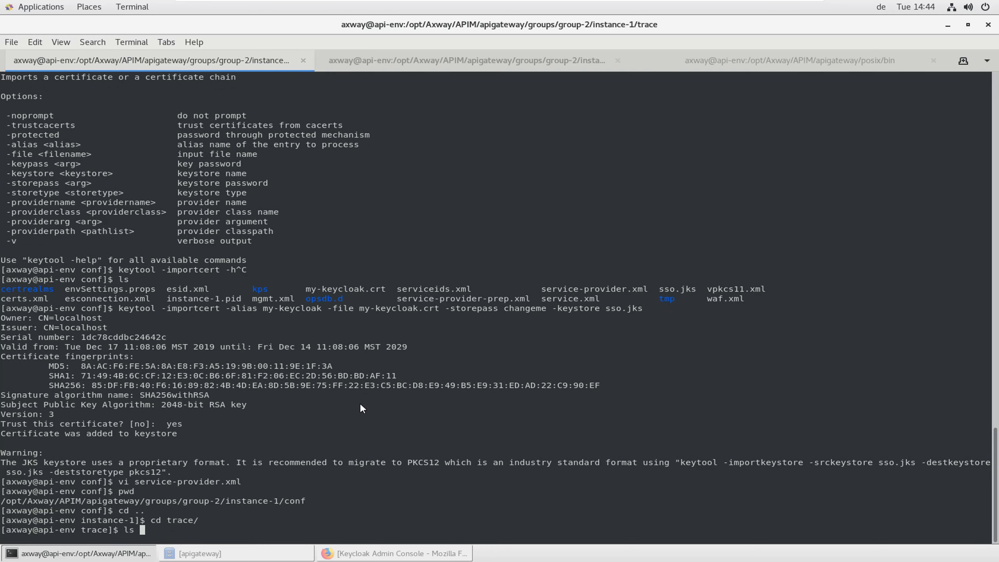
key(Return)
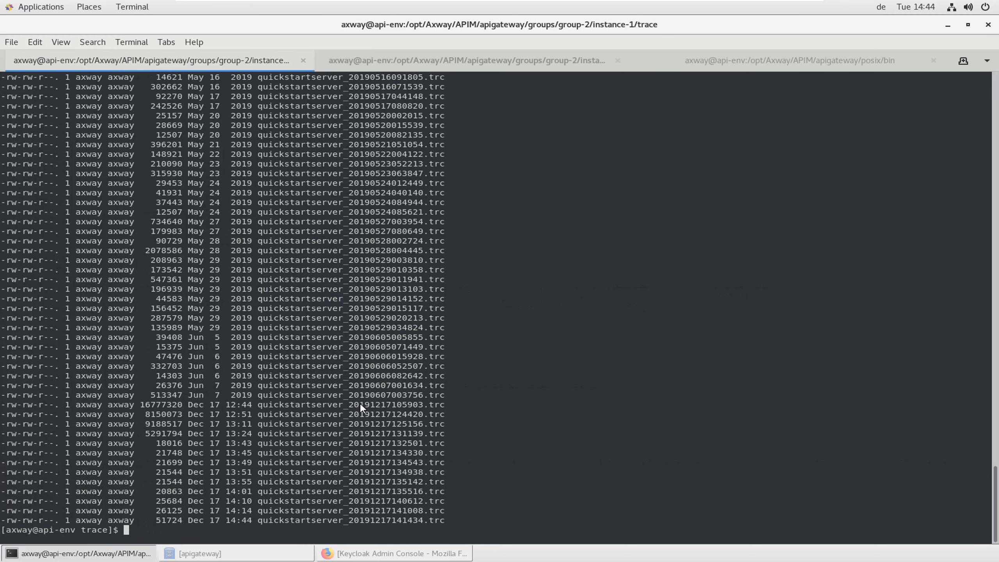
Open the newest .trc file in vi, highlight the 'Assertion MUST be signed' error, then quit
double_click(377, 521)
text(vi)
middle_click(391, 441)
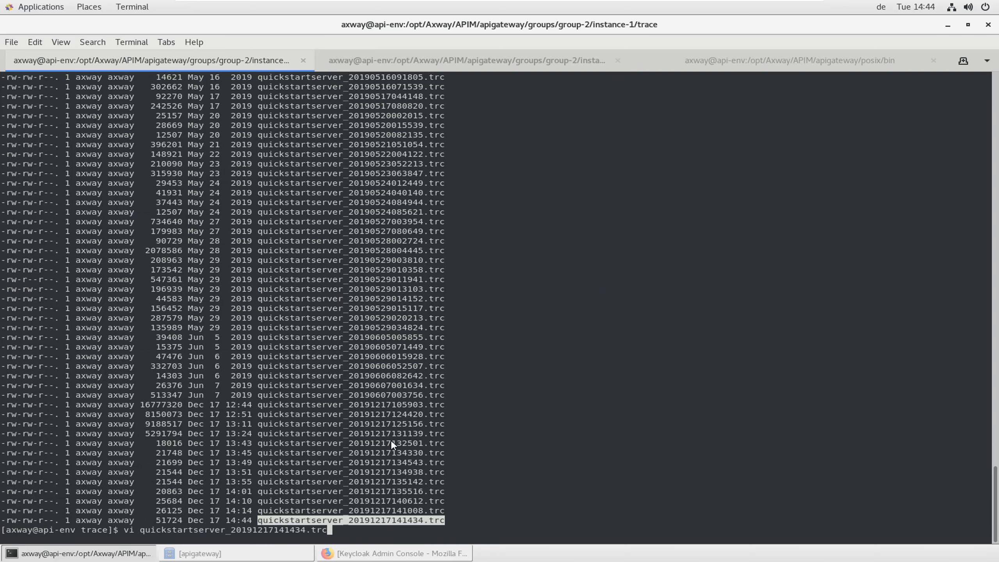
key(Return)
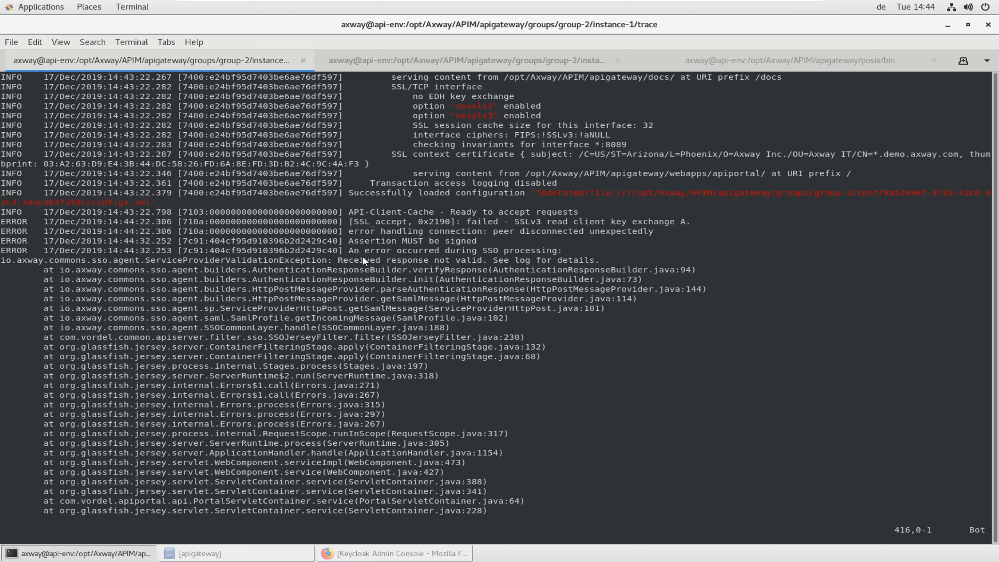
drag(350, 260, 498, 261)
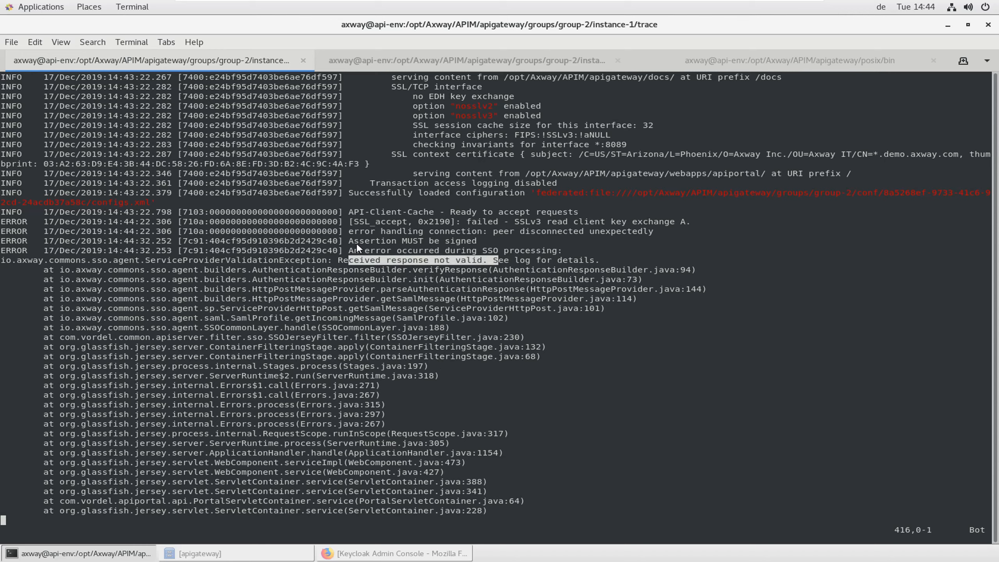
drag(353, 241, 477, 241)
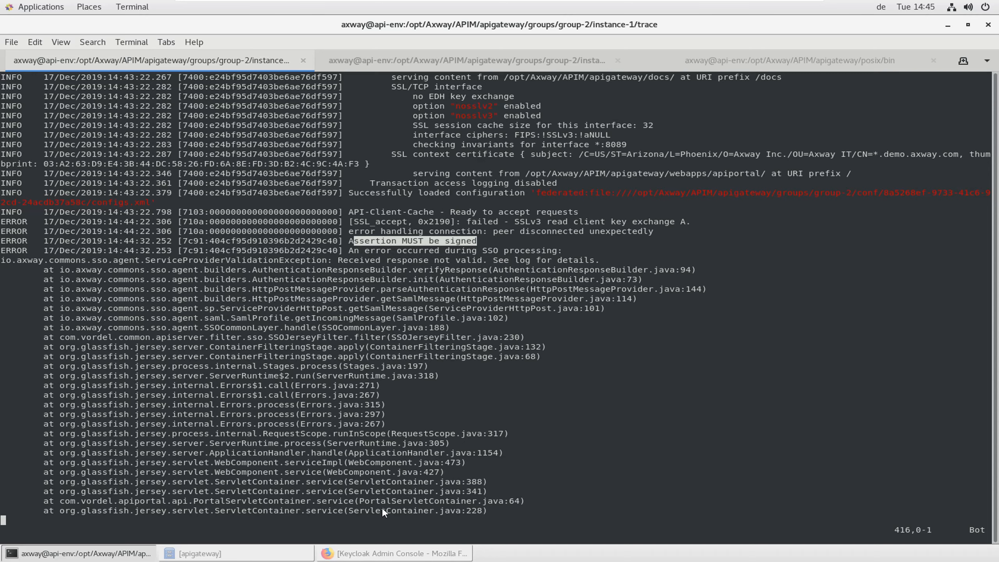
text(:q)
key(Return)
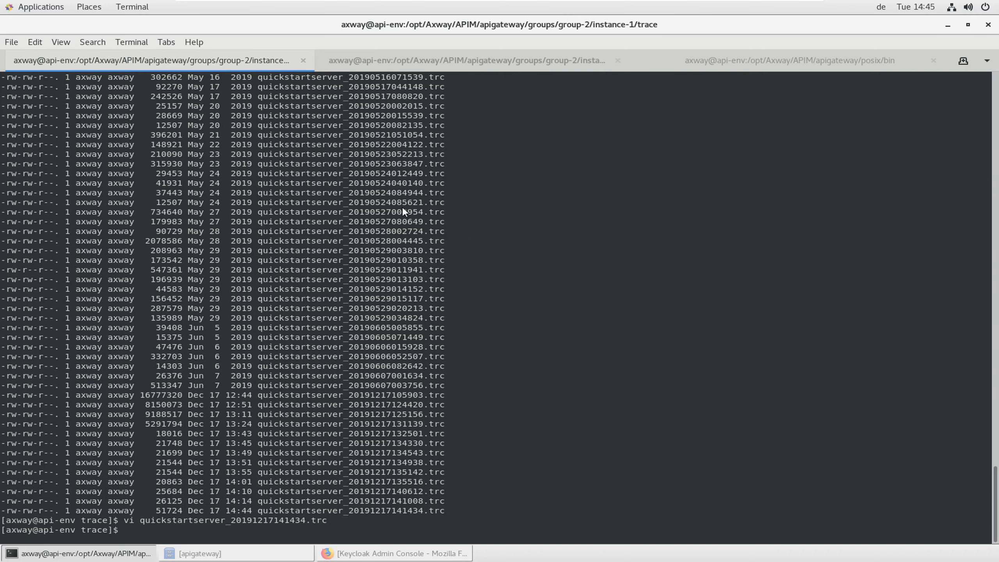
click(392, 554)
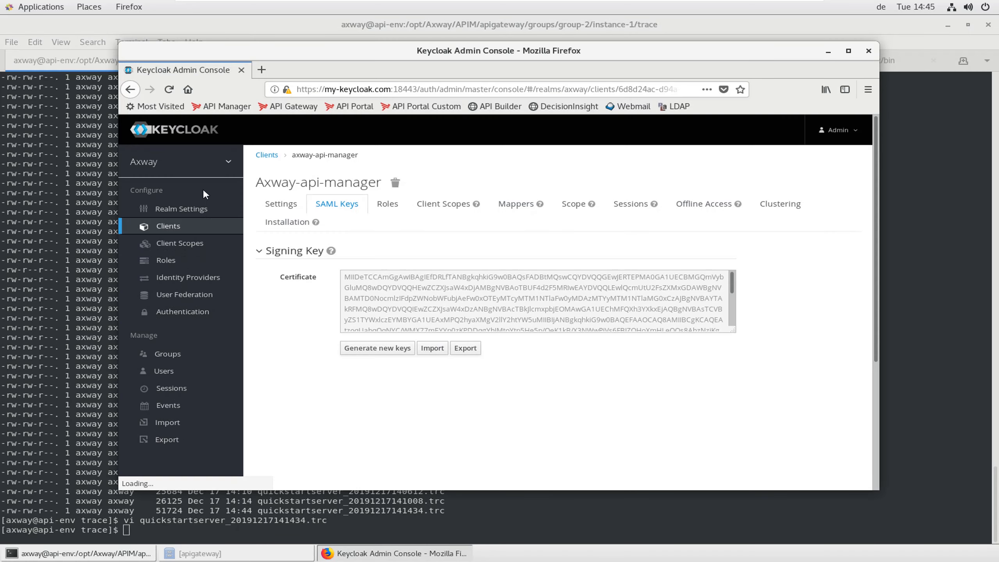
Turn Sign Assertions ON in the axway-api-manager client's Settings tab
click(284, 212)
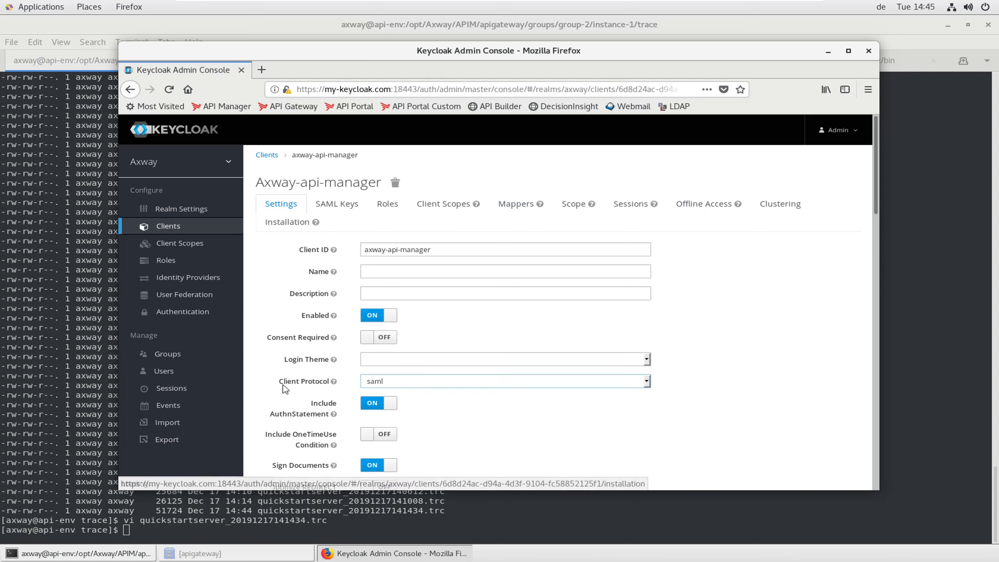
scroll(286, 388, down, 5)
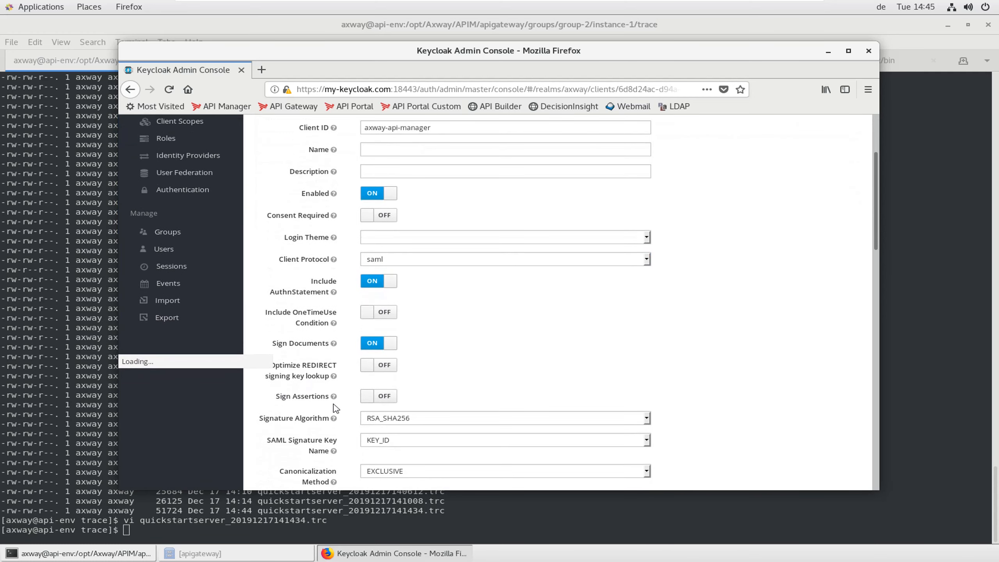
click(369, 397)
scroll(633, 354, up, 5)
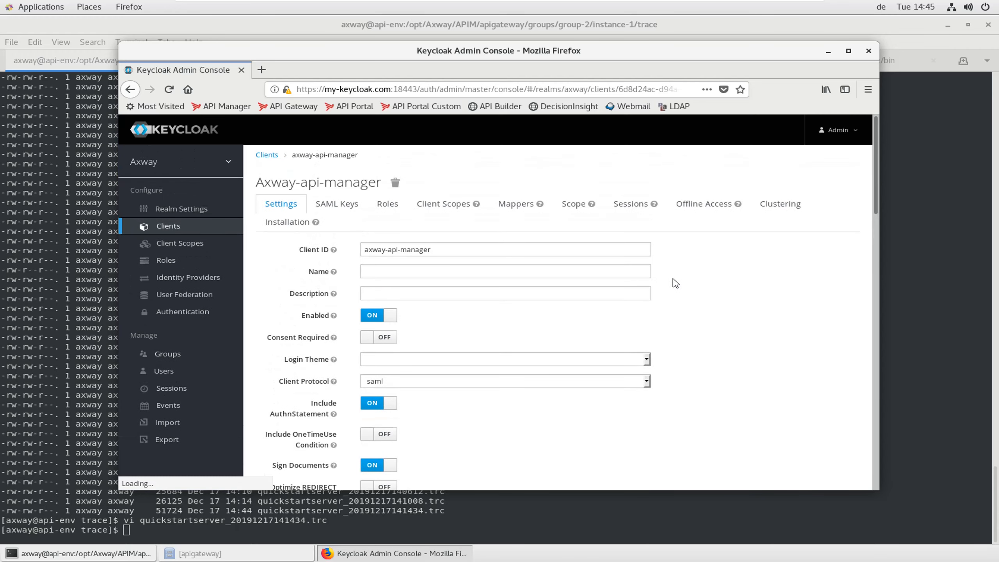
click(393, 553)
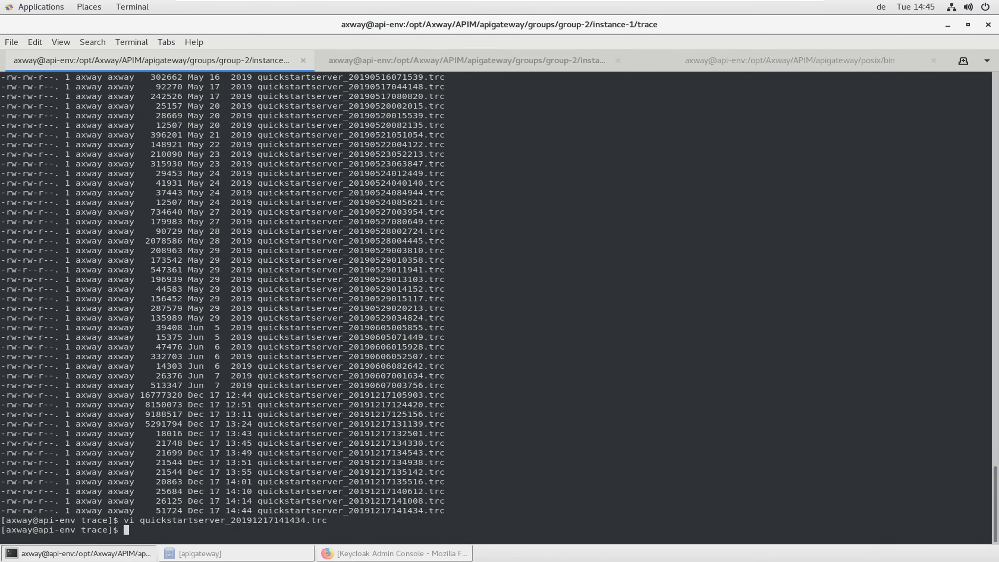
key(alt+Tab)
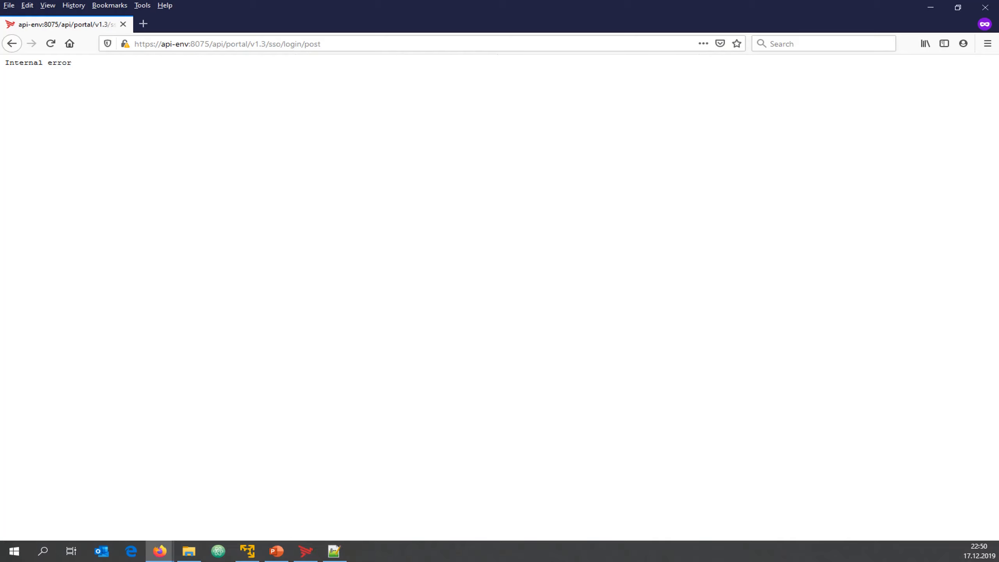
Replace the error window with a new private window loading the API Manager home on 8075
click(984, 7)
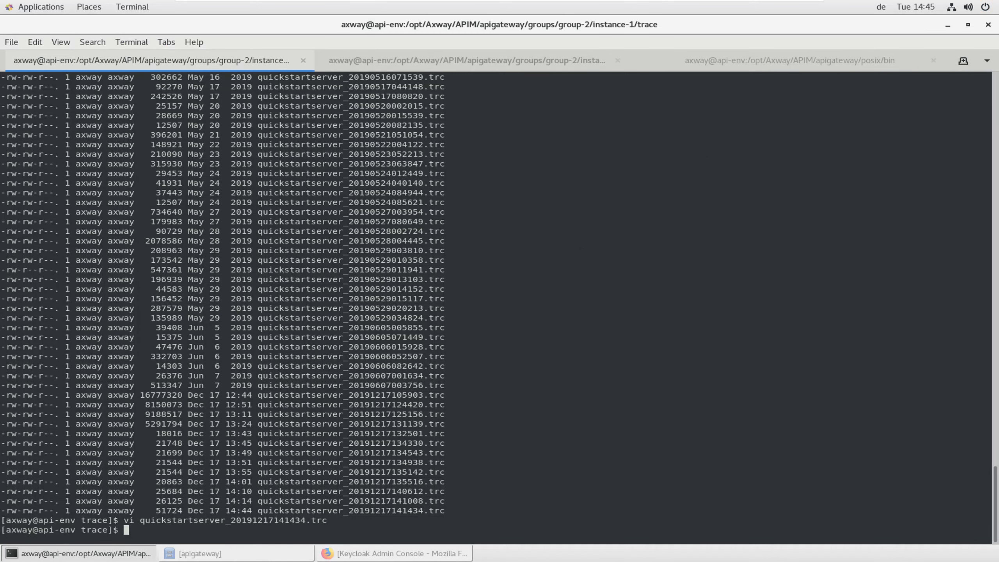
key(alt+Tab)
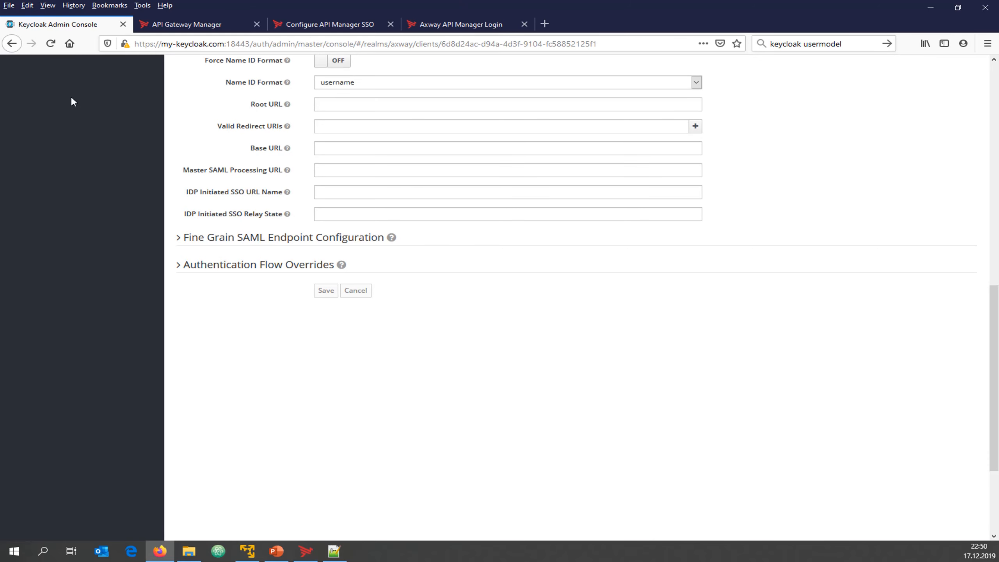
click(988, 43)
click(920, 114)
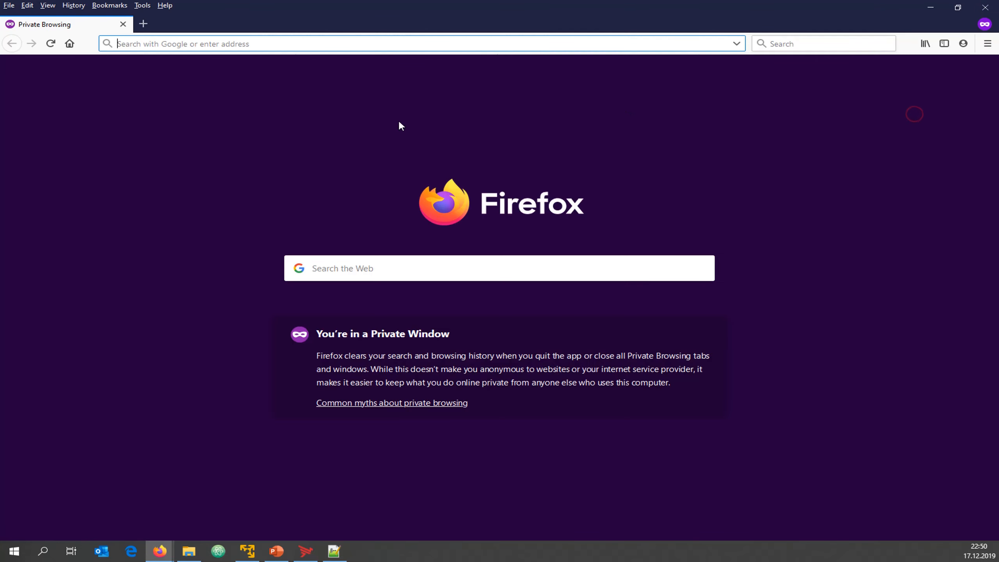
text(8075)
key(Down)
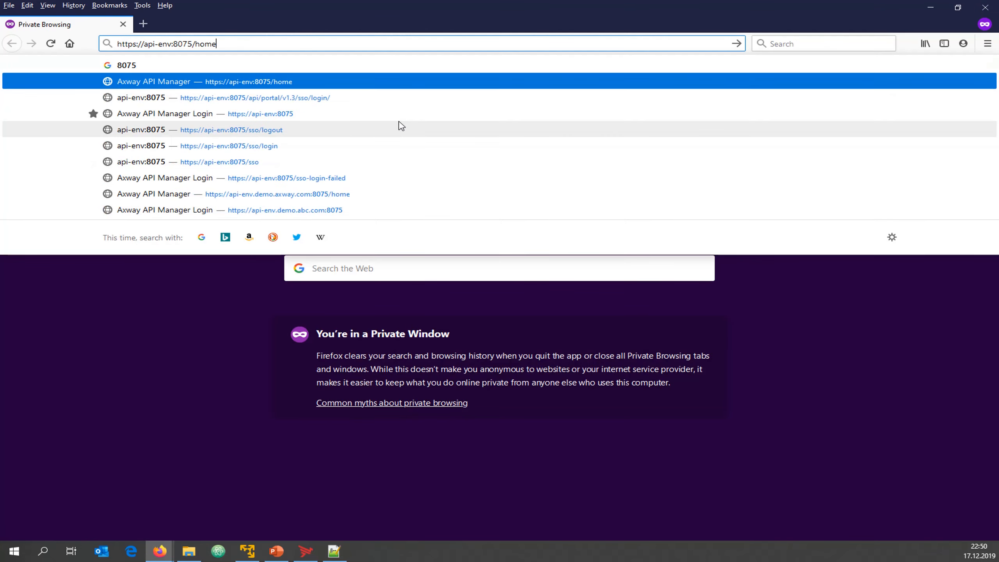
key(Return)
Retry the Keycloak login with the saved account, which still returns 'Internal error'
click(417, 265)
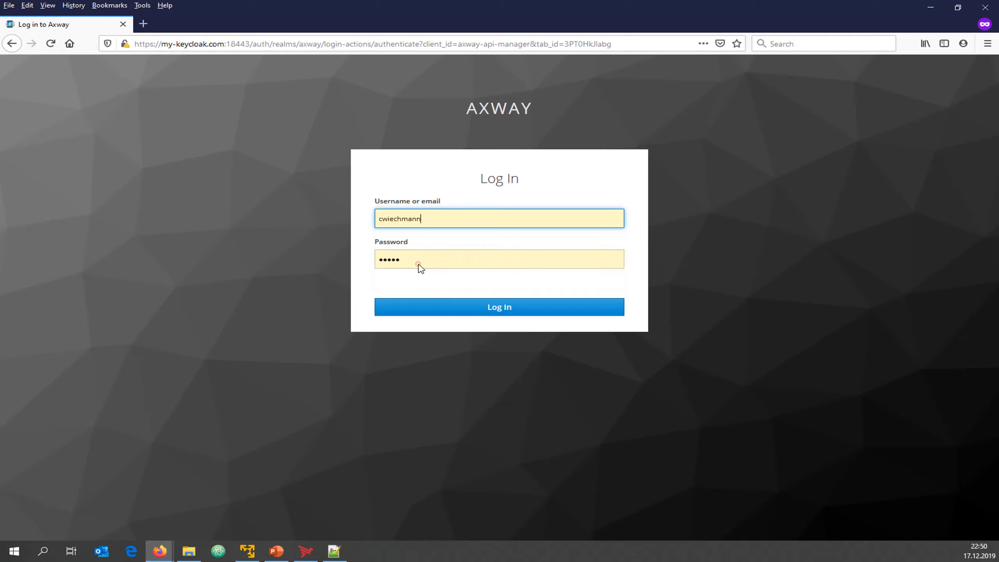
click(467, 307)
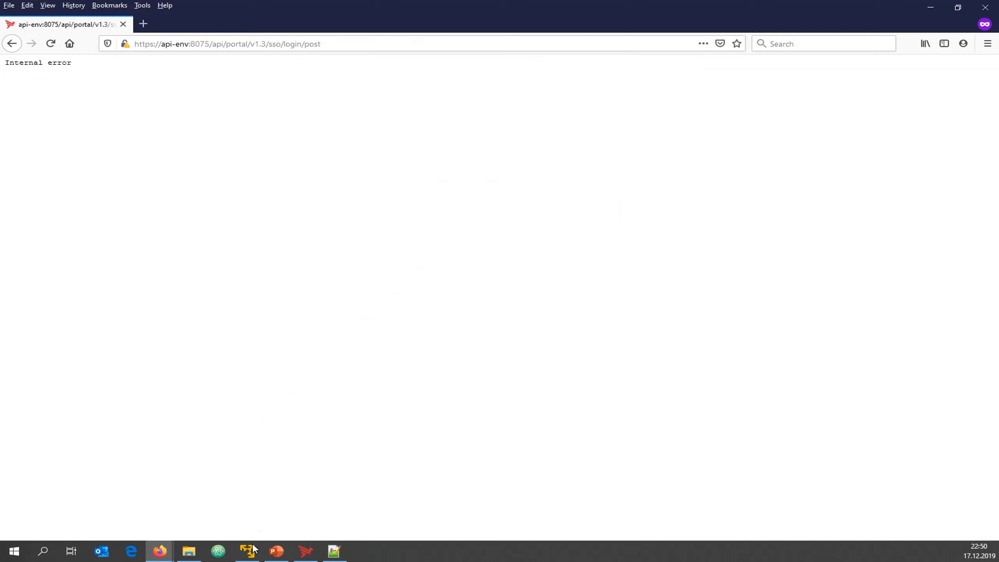
click(251, 558)
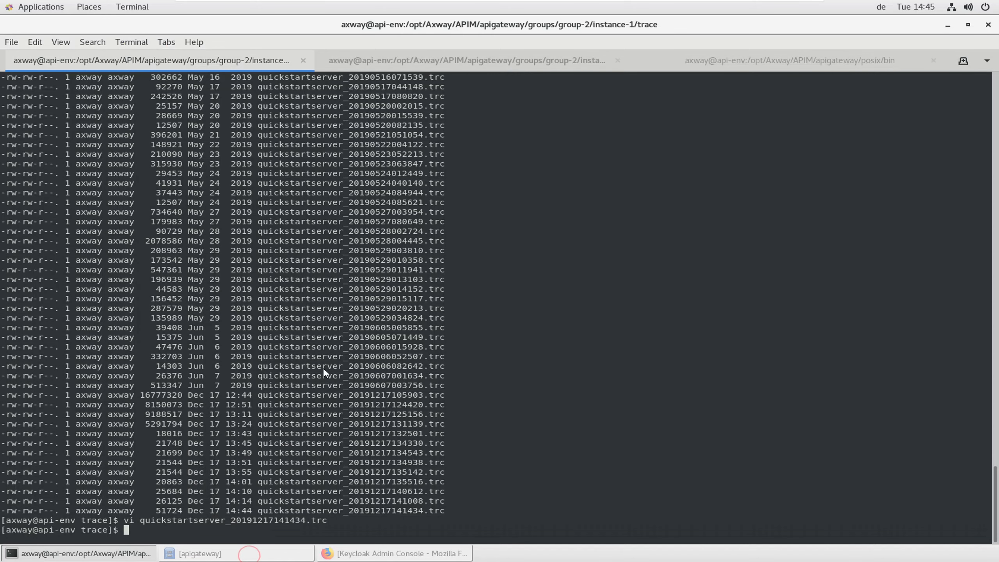
Re-list the trace files with ls -lrt and open the newest one in vi
text(ls -lrt)
key(Return)
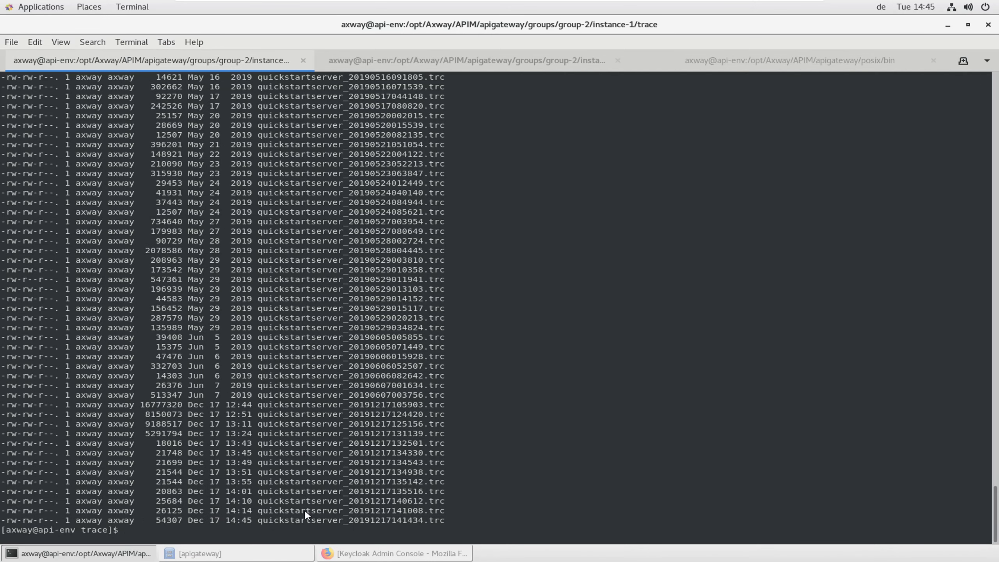
double_click(306, 521)
text(vi)
middle_click(306, 521)
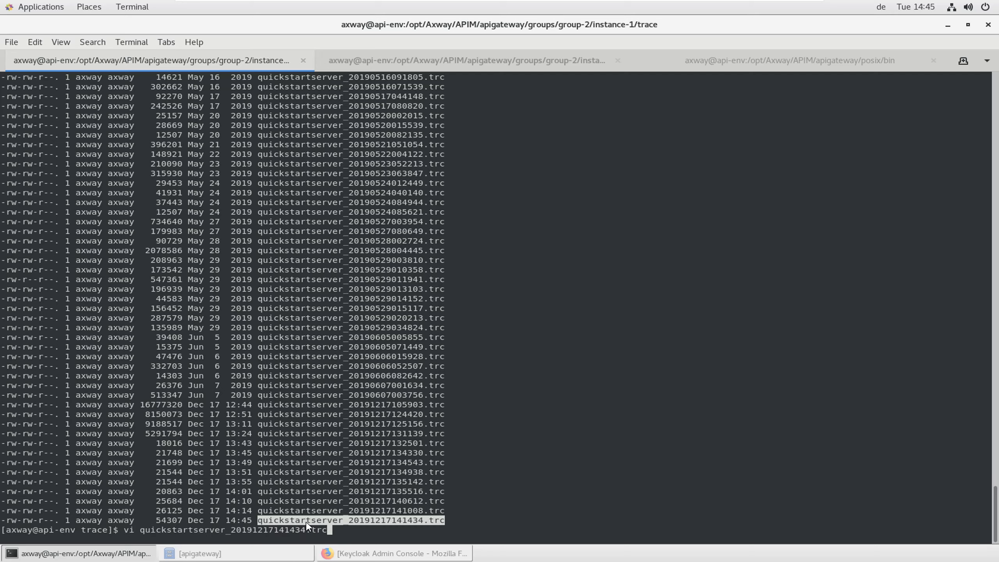
key(Return)
Page back from the end to the new 14:45:32 'Assertion MUST be signed' error, then quit vi
key(shift+g)
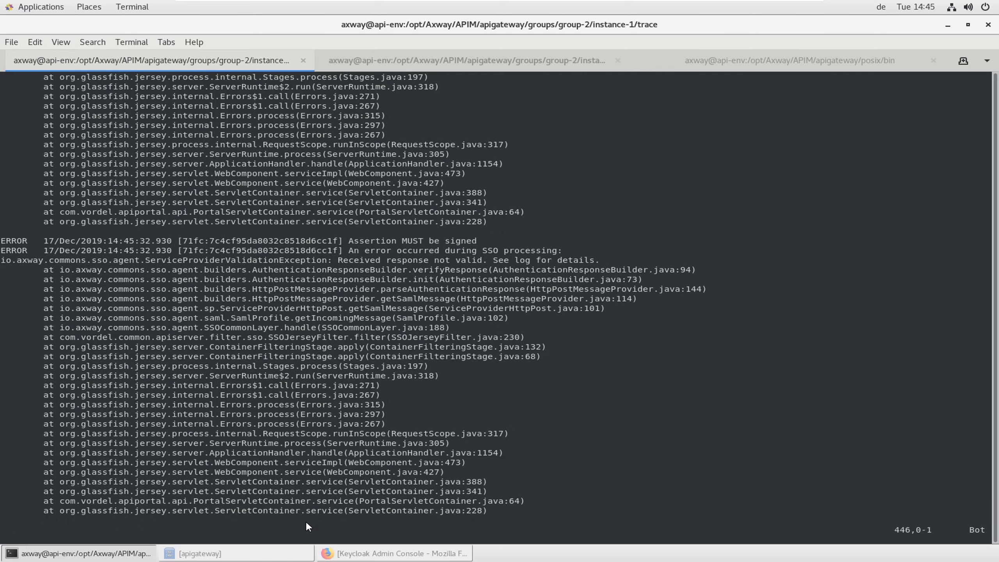
key(ctrl+b)
text(:)
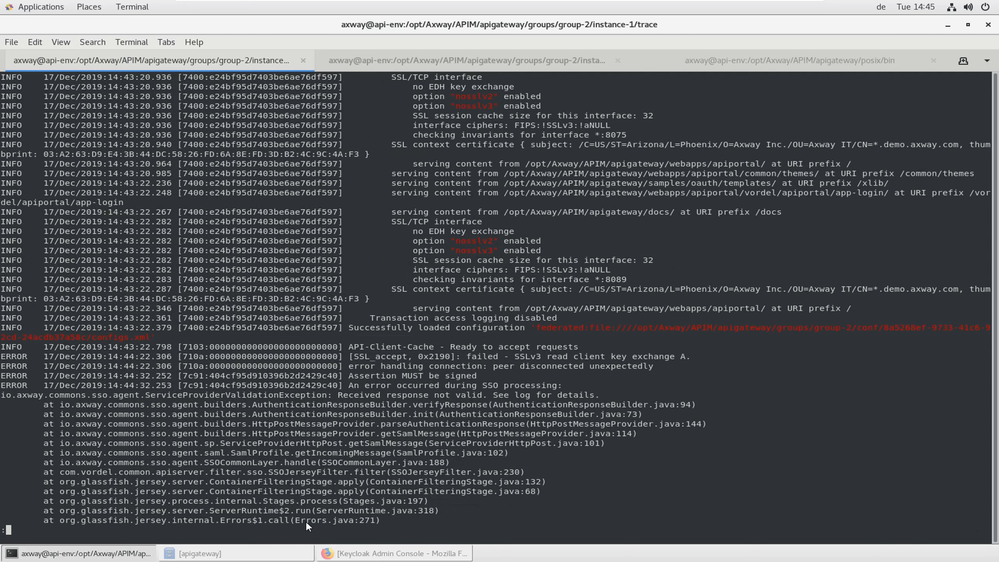
key(Escape)
text(:q)
key(Return)
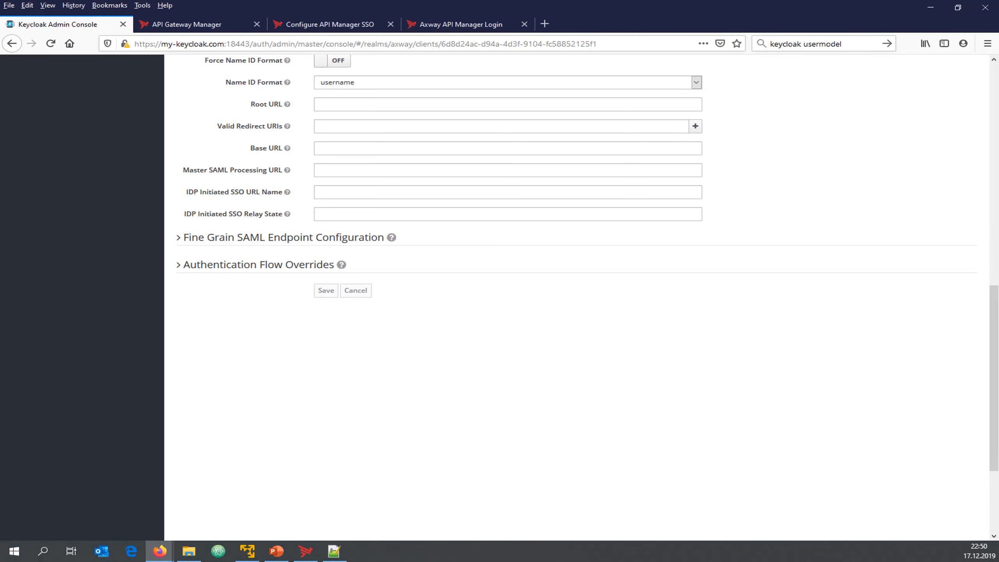
Switch Sign Assertions ON for axway-api-manager and save the client
scroll(397, 368, up, 10)
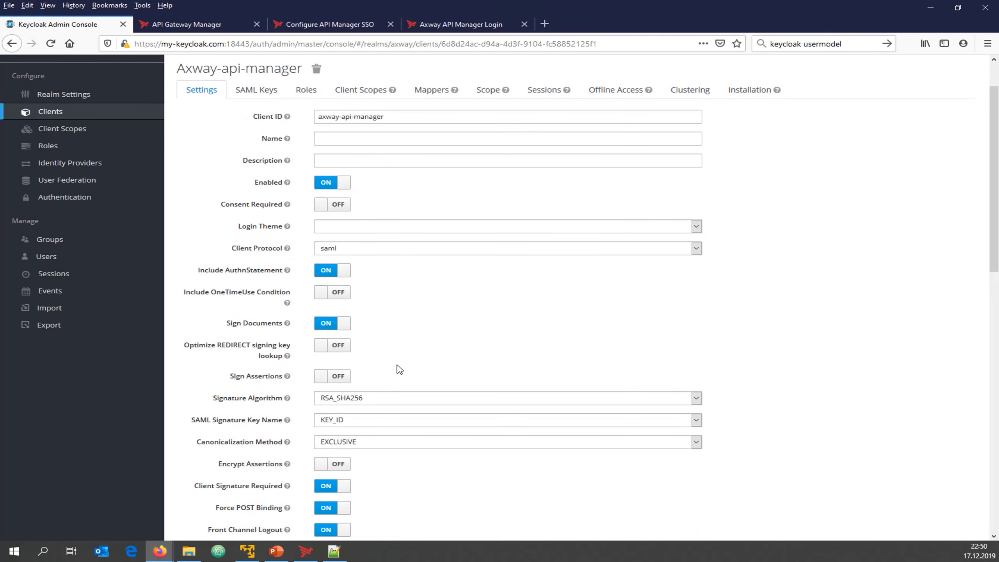
click(254, 379)
scroll(201, 370, down, 2)
scroll(202, 369, down, 10)
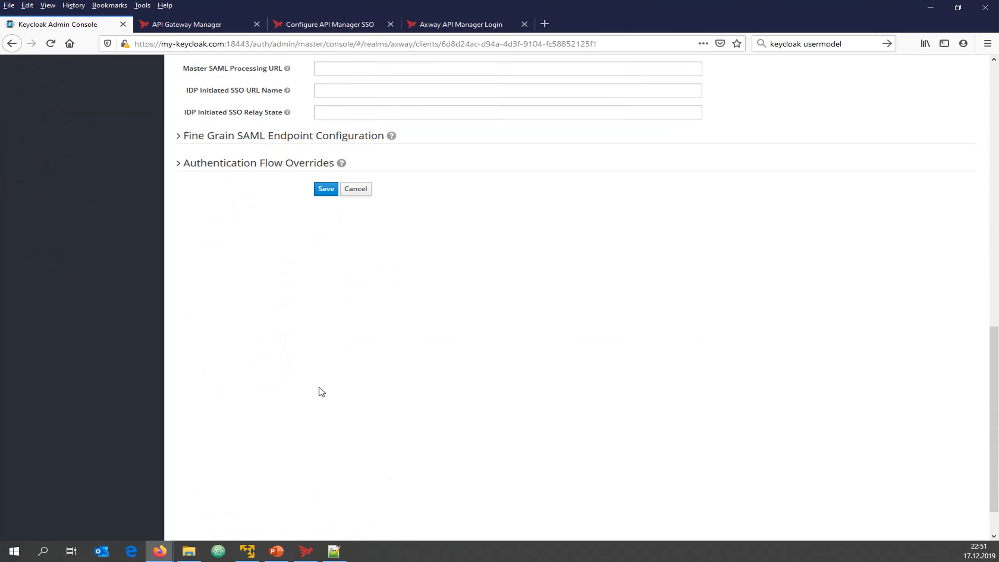
click(318, 183)
scroll(277, 328, up, 10)
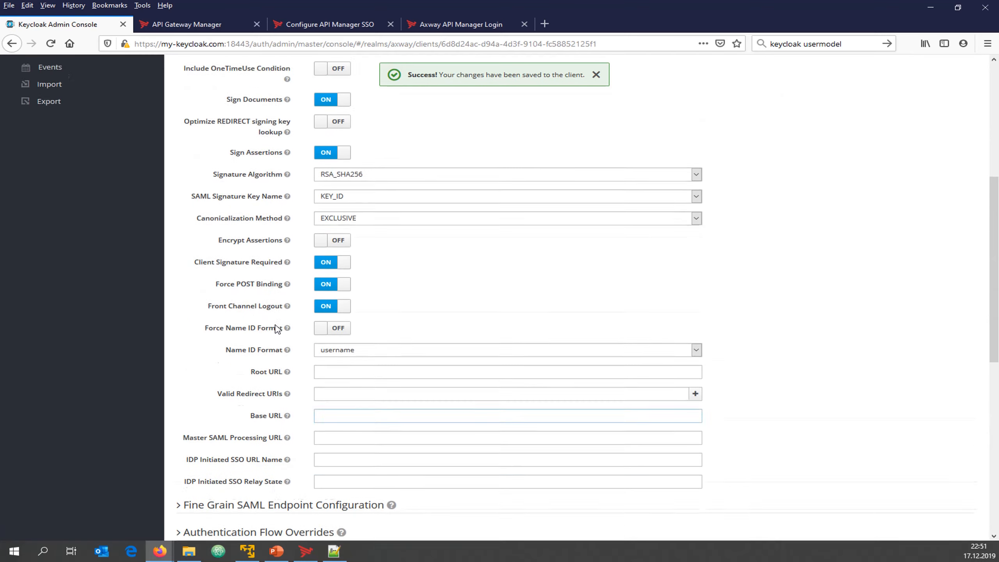
Close the old private browsing window and open a fresh private window
mouse_move(164, 546)
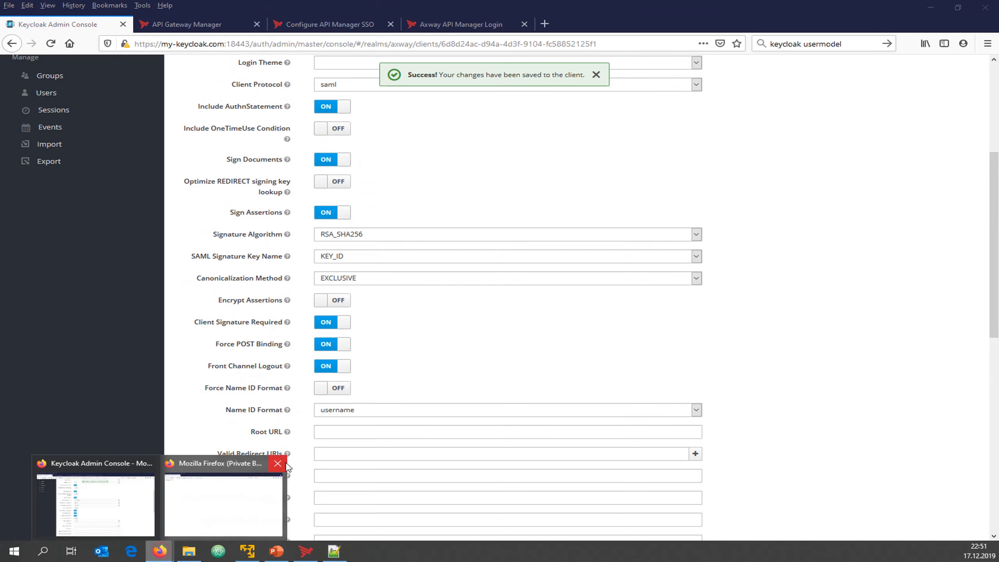
click(285, 463)
click(988, 44)
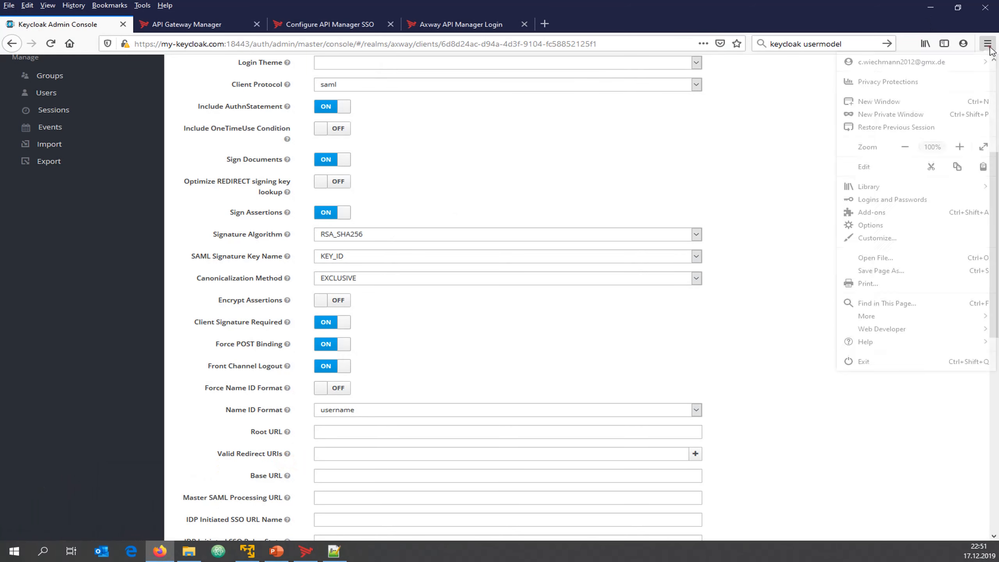
click(886, 118)
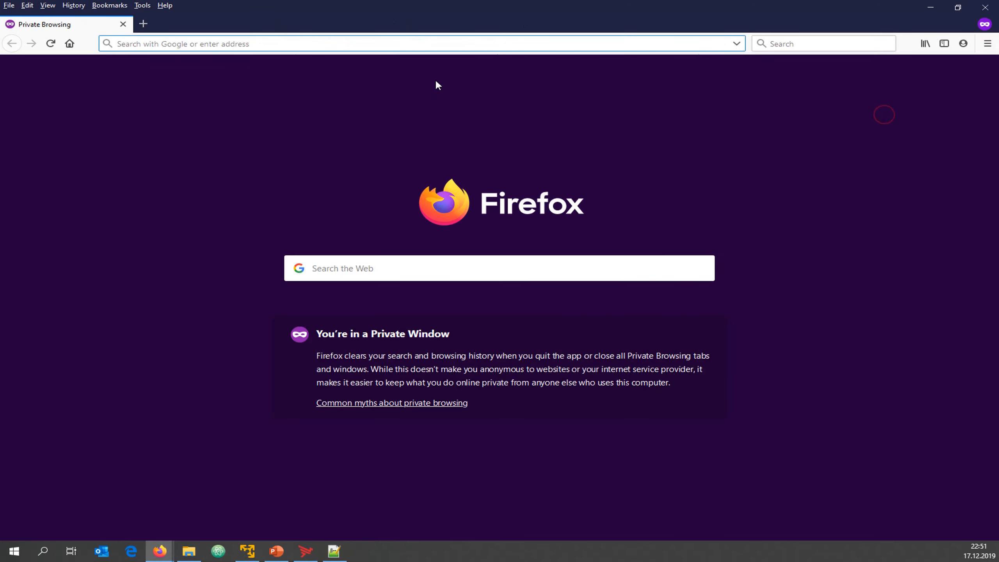
Load the API Manager root address api-env:8075, removing 'home' from the URL
text(8075)
key(Down)
key(Return)
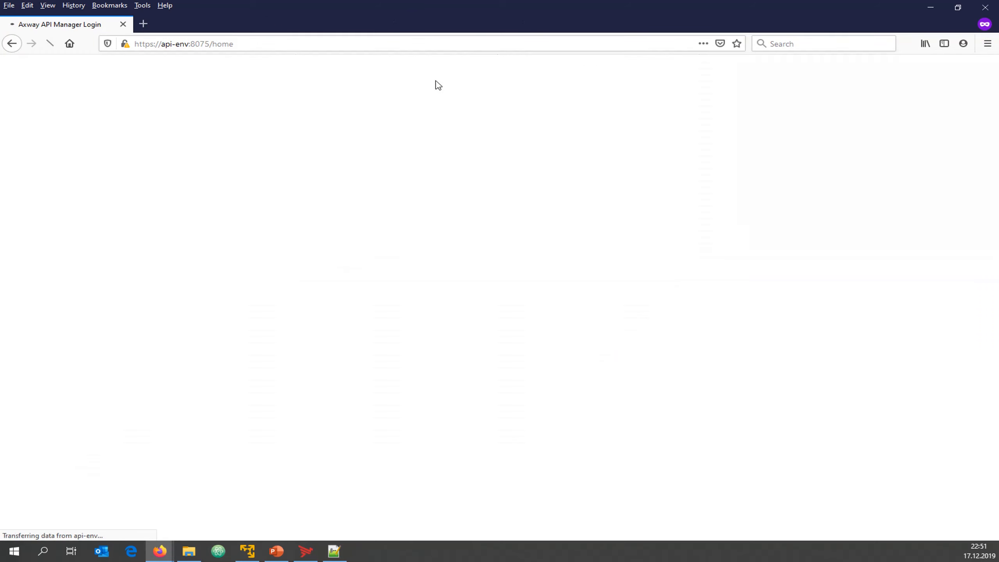
click(209, 44)
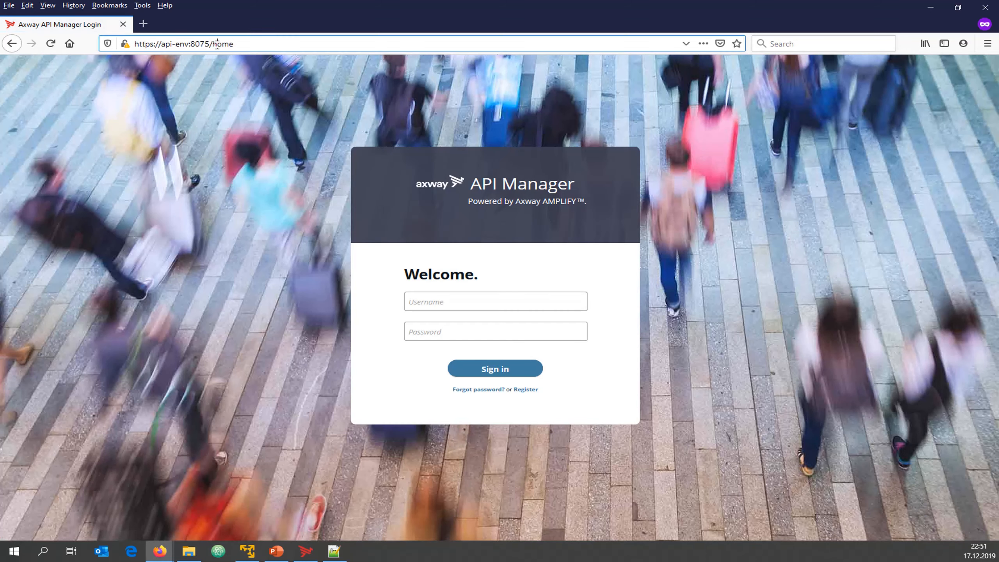
drag(212, 44, 313, 44)
key(BackSpace)
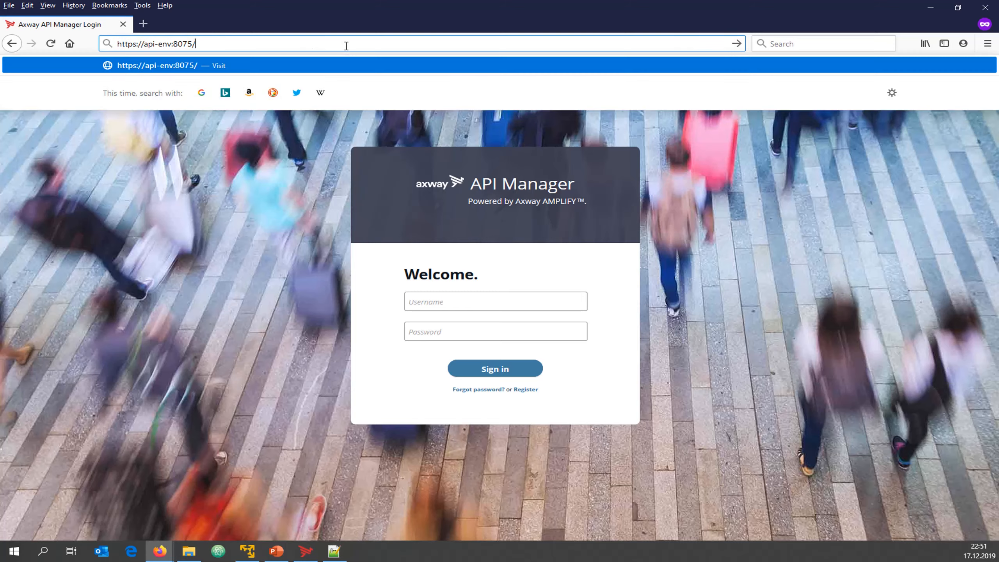
key(Down)
key(Down)
key(Return)
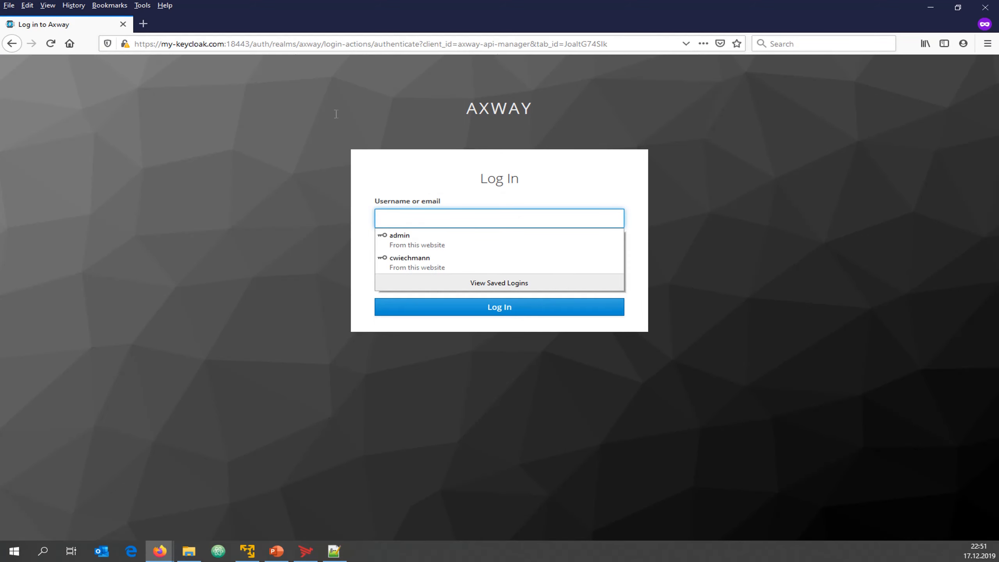
Log in on the Keycloak page with the saved account, reaching the API Catalog
click(406, 261)
click(397, 313)
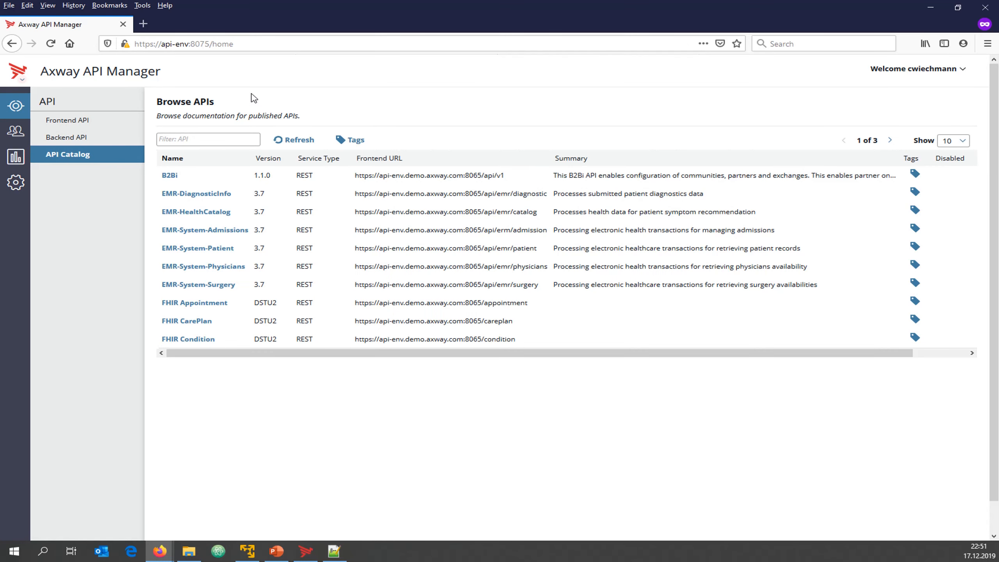
click(947, 74)
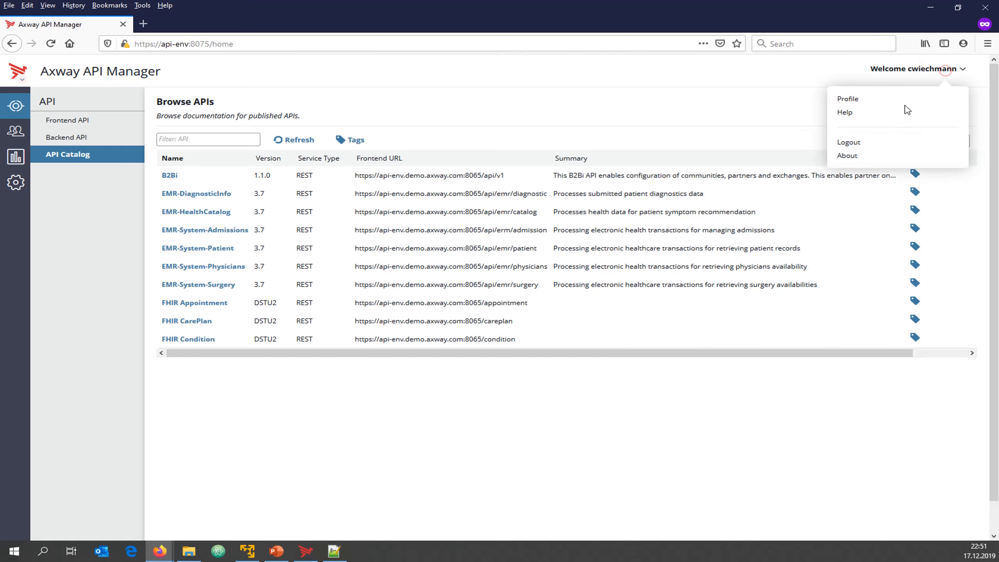
View the profile, then open the SSO user's record under Clients > Organizations > Application Developers
click(883, 106)
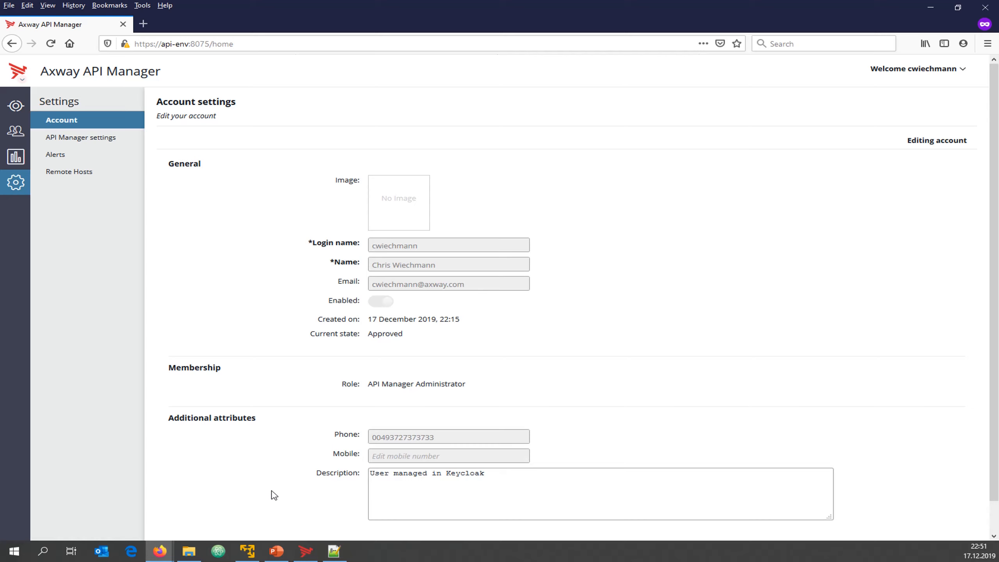
click(16, 106)
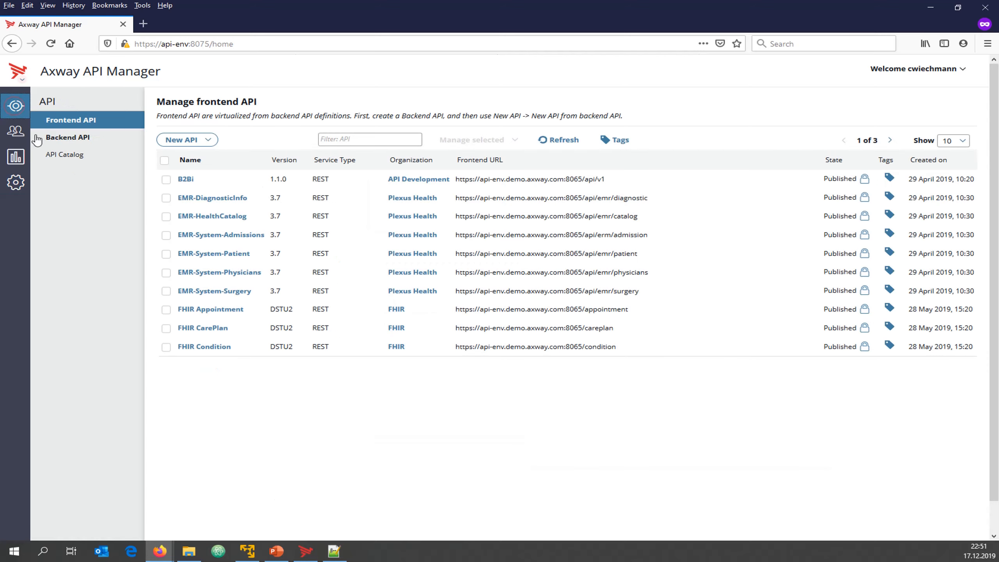
click(15, 131)
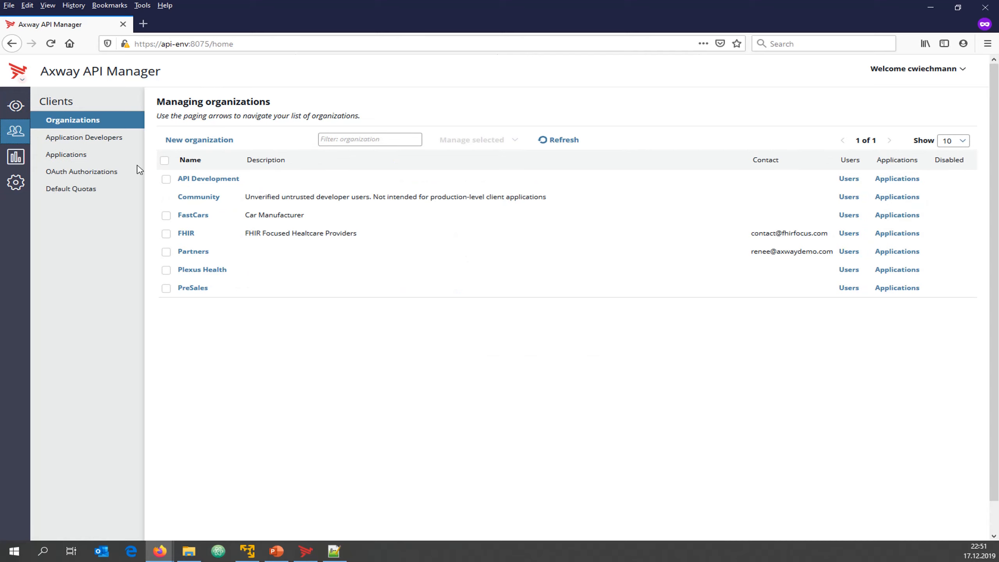
click(93, 144)
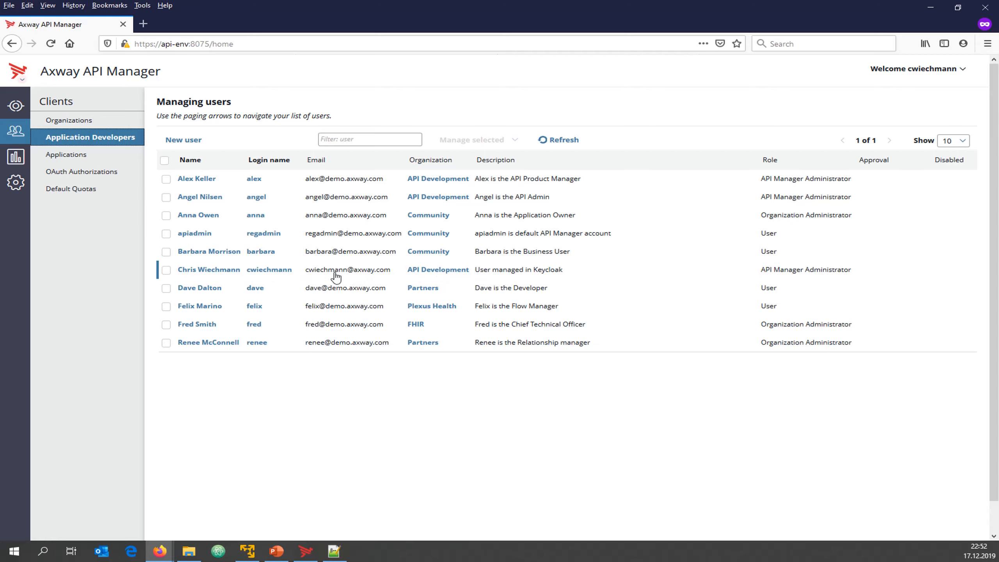
click(208, 270)
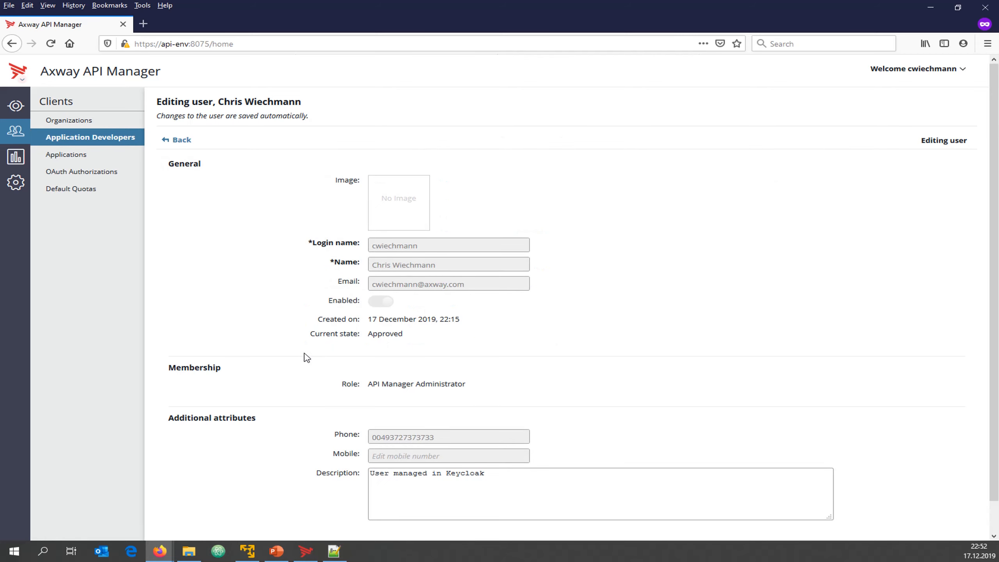
click(954, 73)
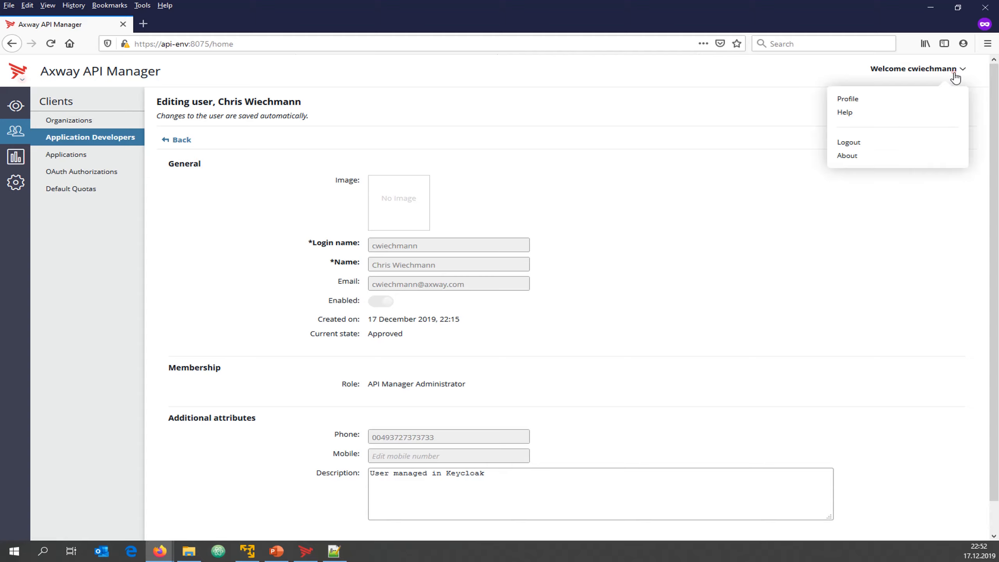
Log out of API Manager and log back in on Keycloak with the saved account
click(872, 147)
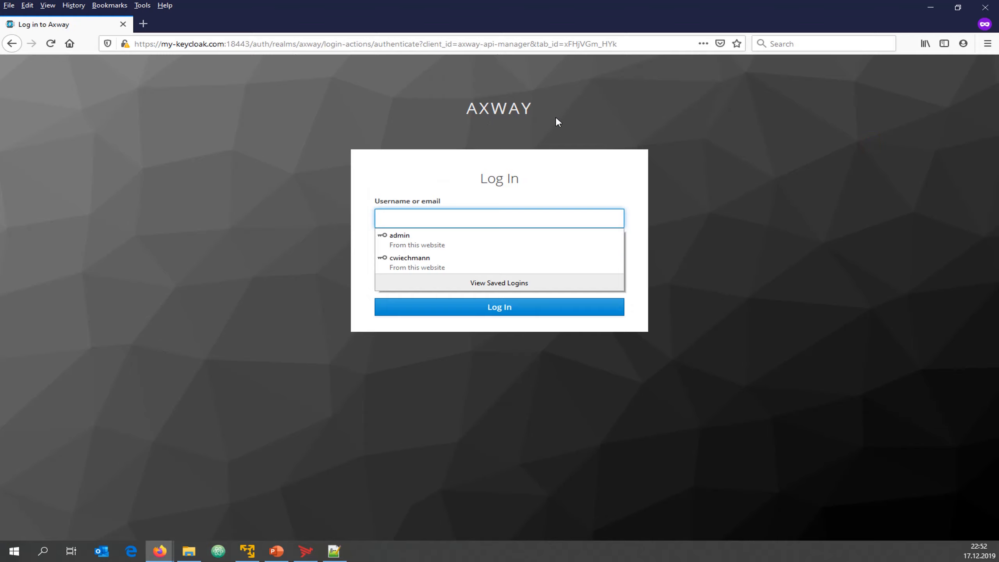
click(551, 126)
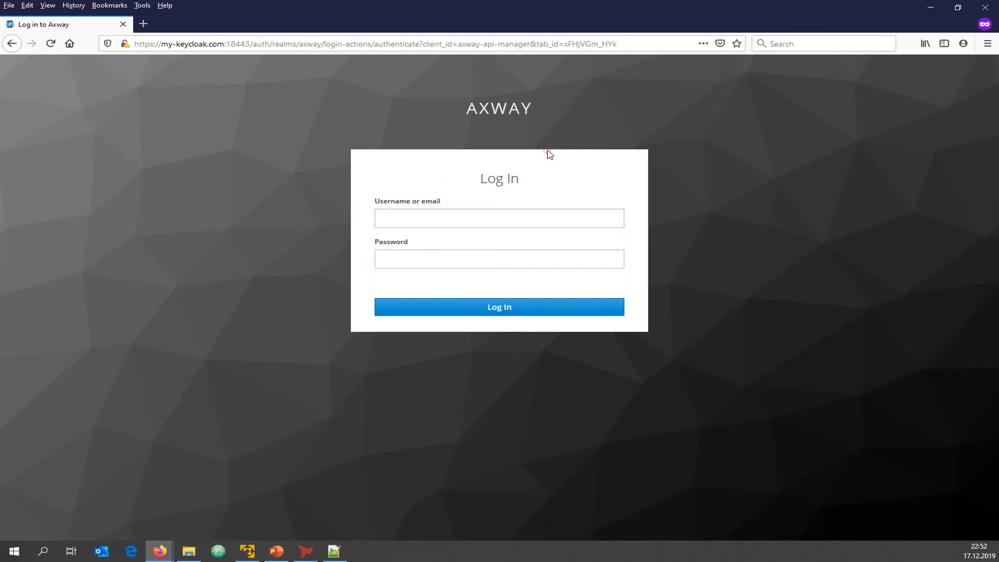
click(408, 218)
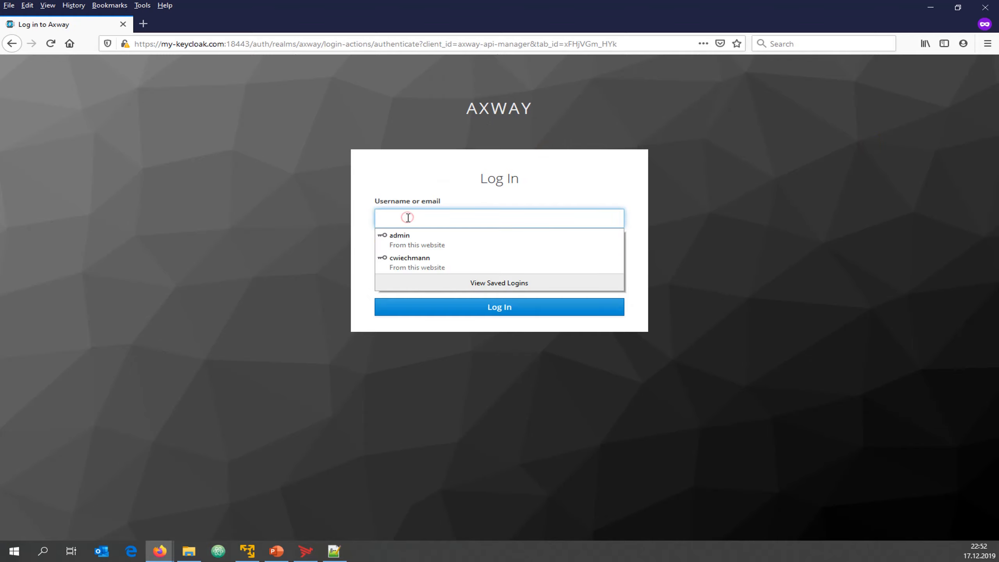
click(412, 260)
click(505, 309)
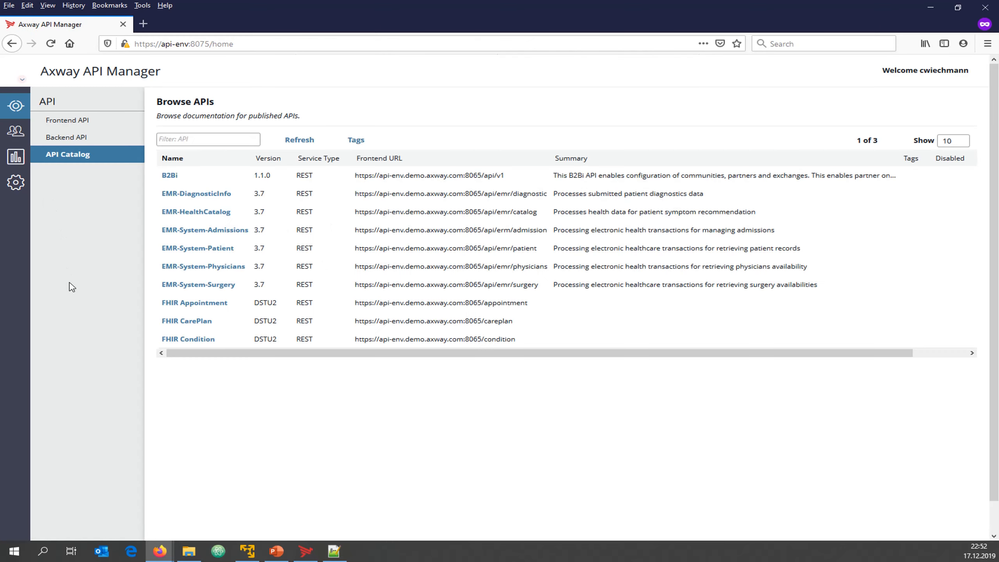
click(367, 400)
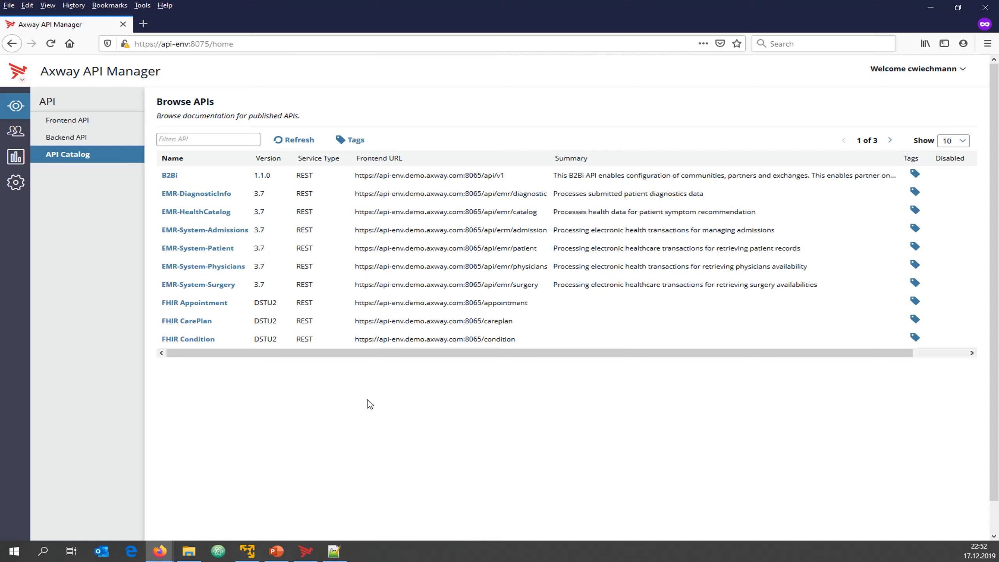